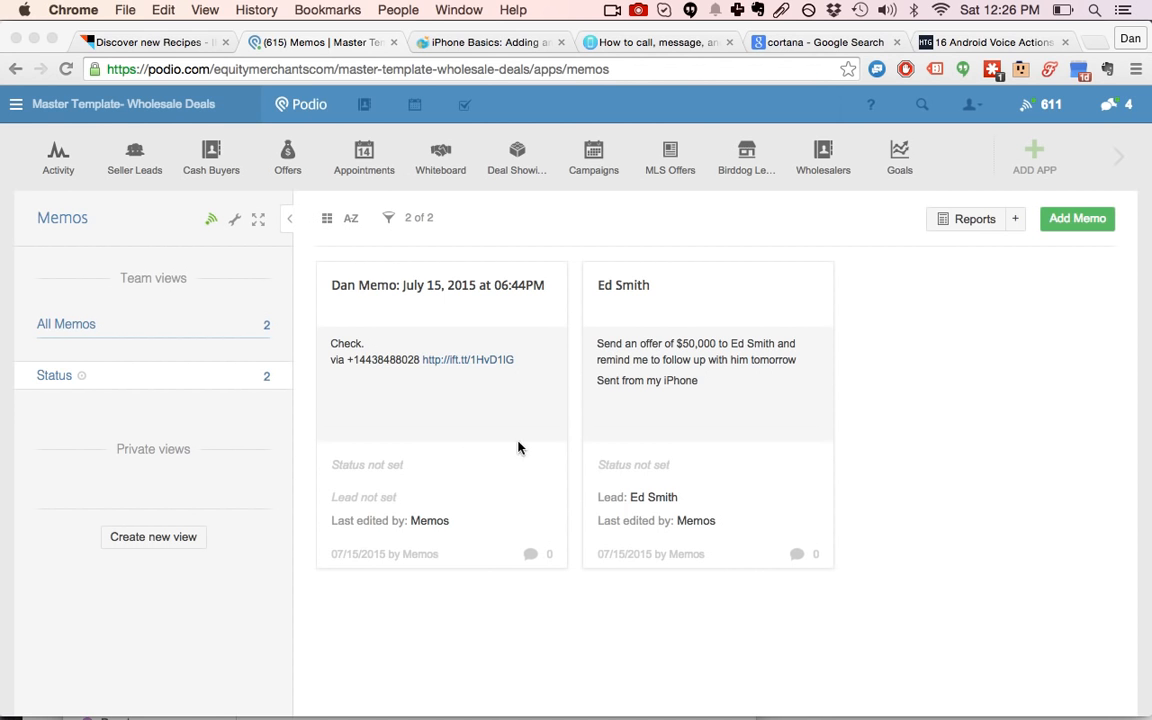
click(685, 296)
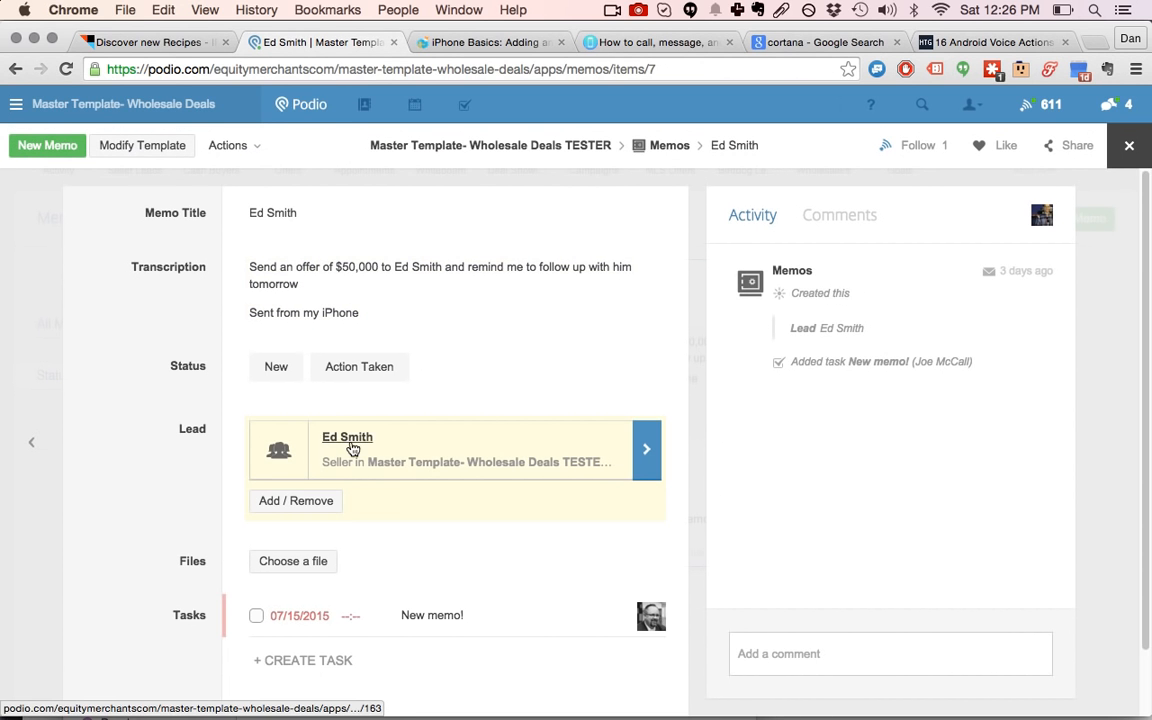
scroll(180, 365, down, 1)
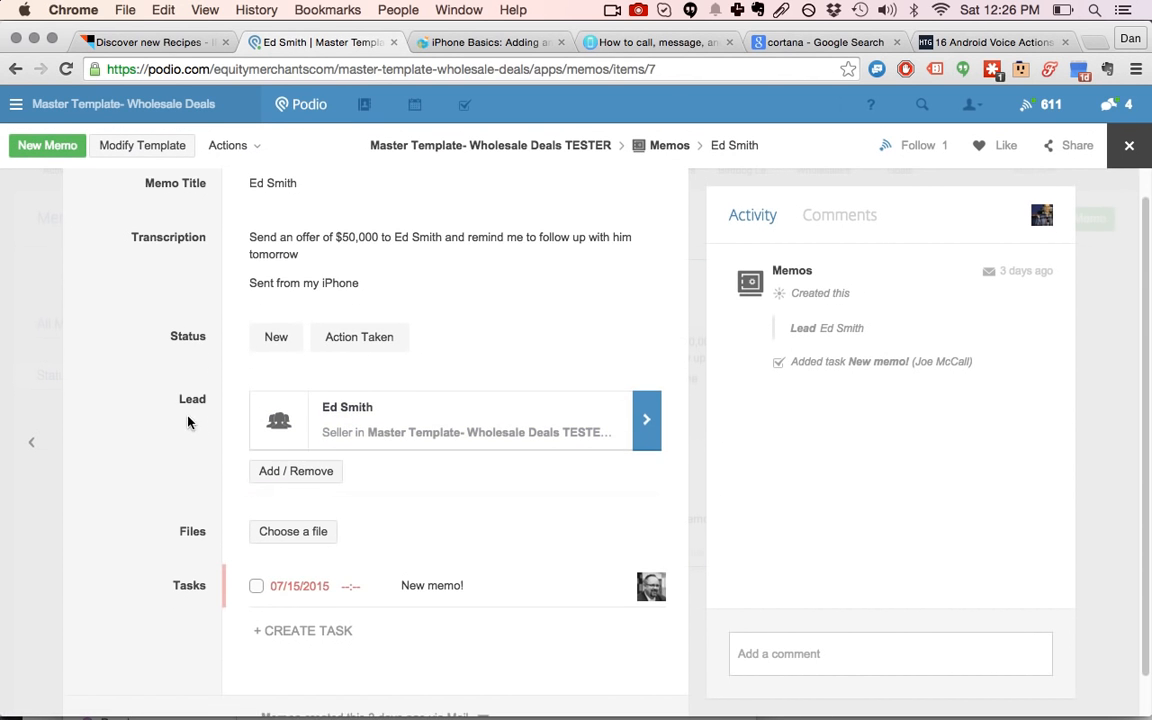
scroll(372, 424, up, 1)
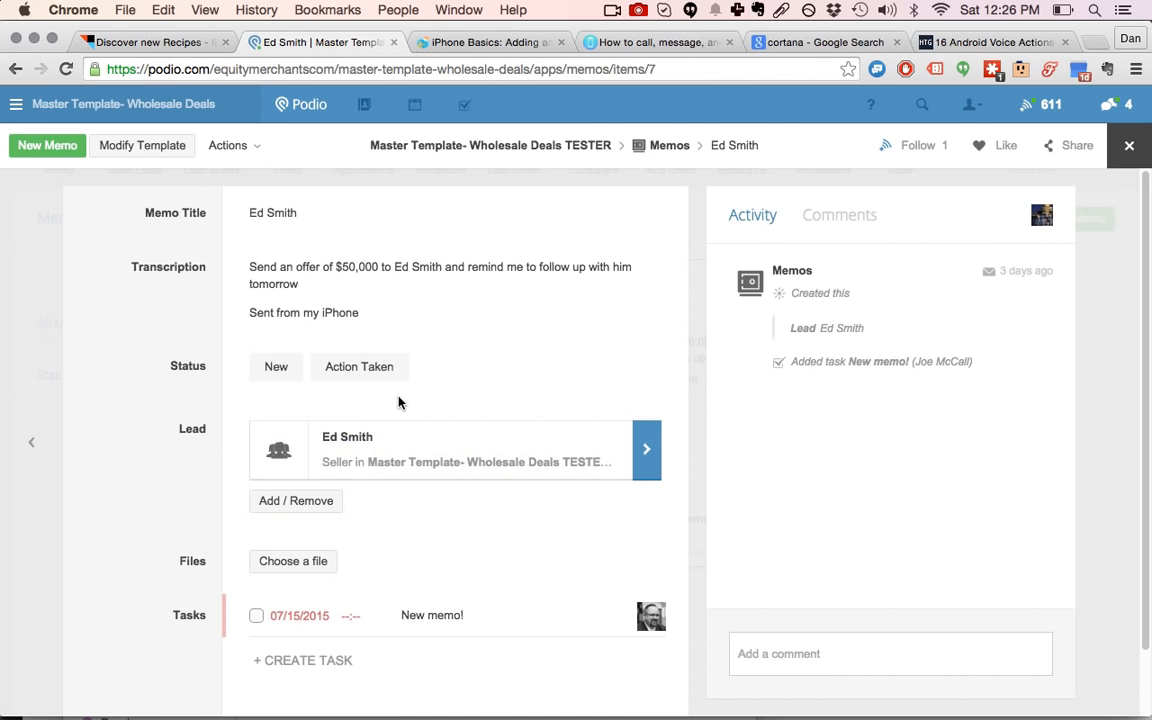
scroll(108, 376, down, 1)
scroll(108, 377, up, 1)
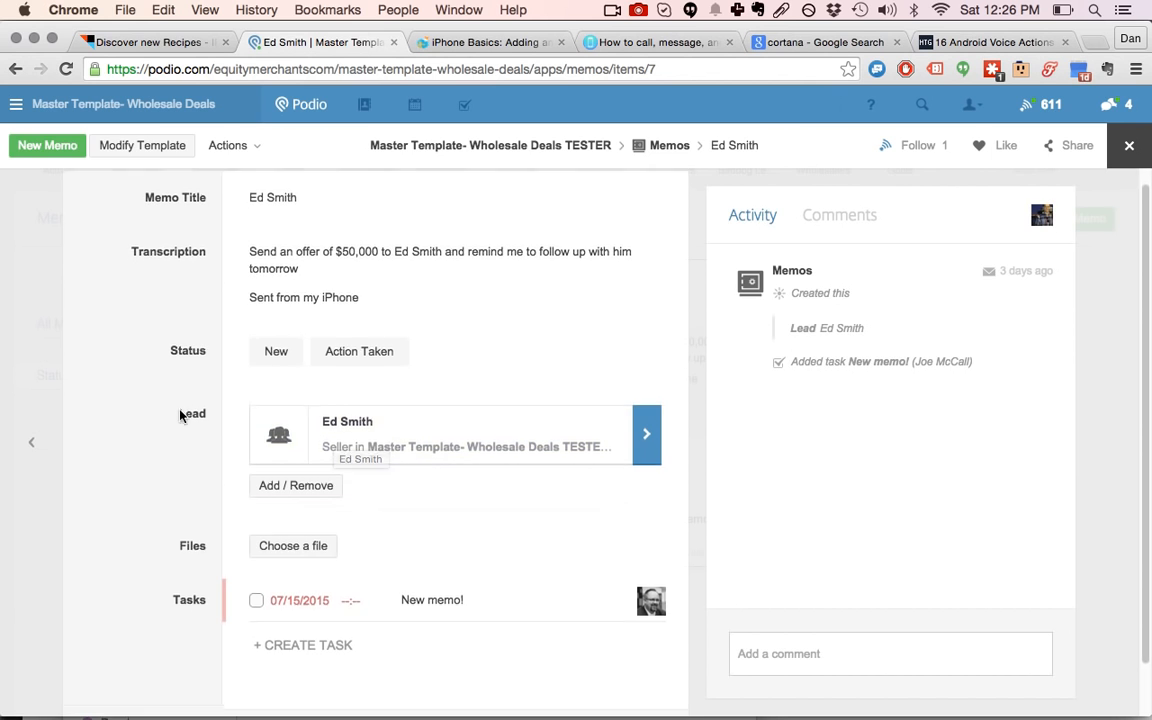
click(22, 330)
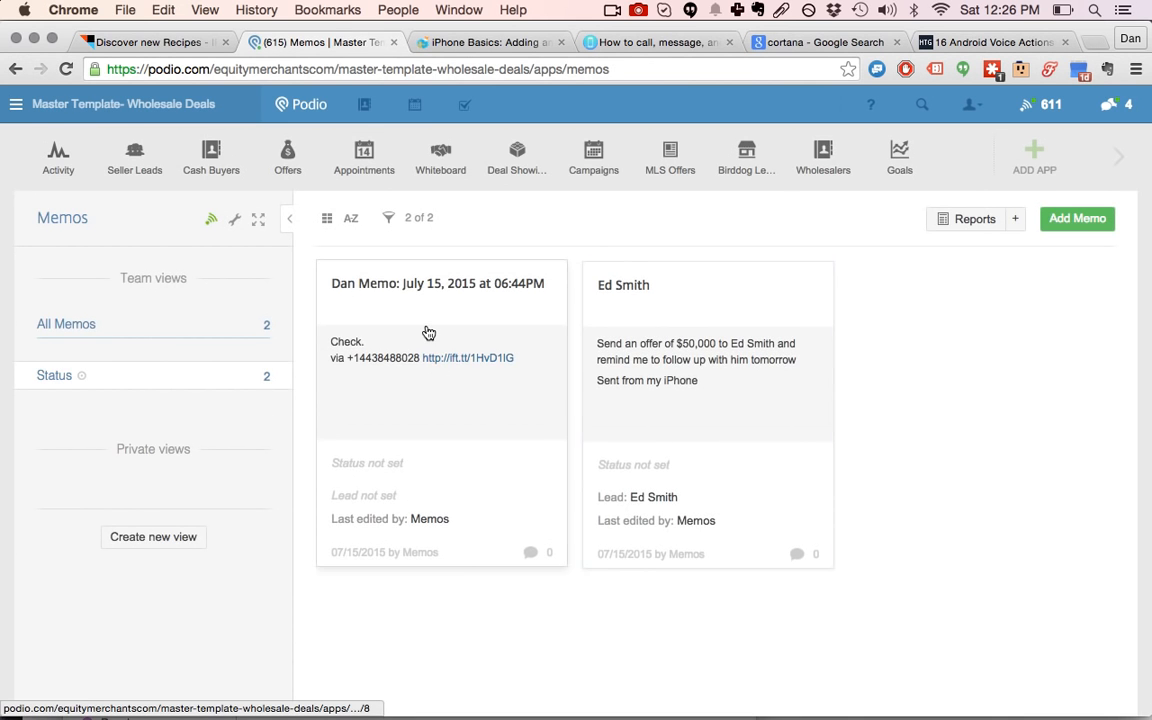
- Open the Dan Memo item and play its attached audio recording
click(428, 333)
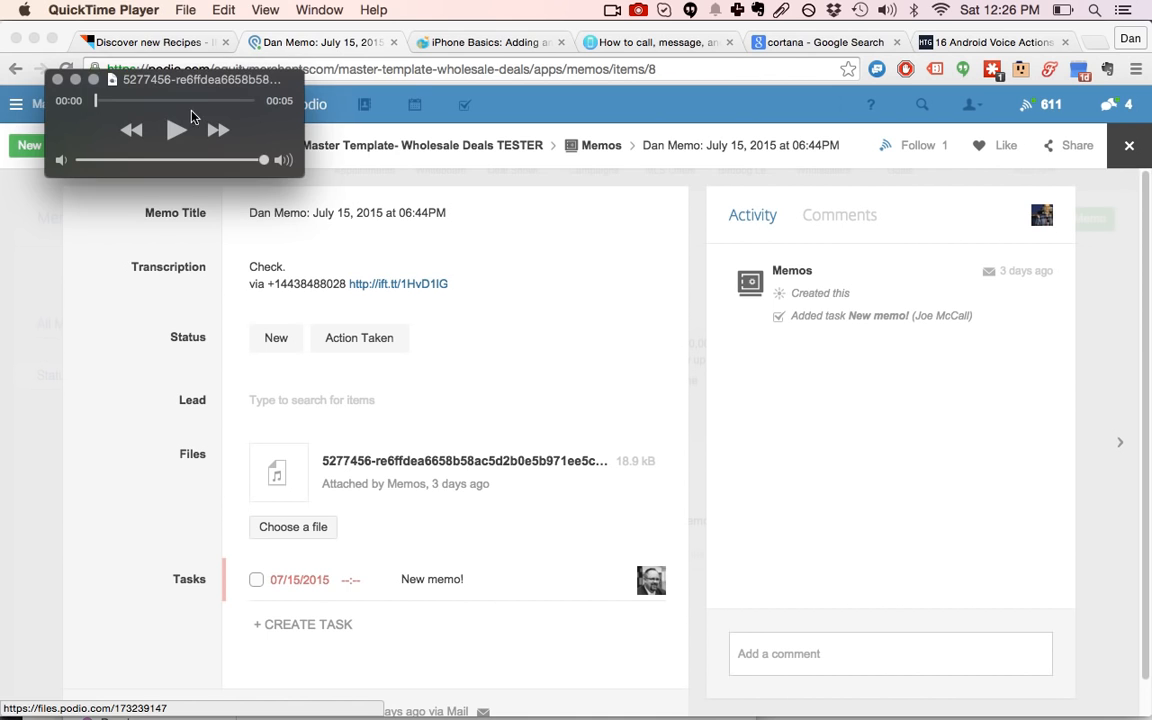
click(175, 130)
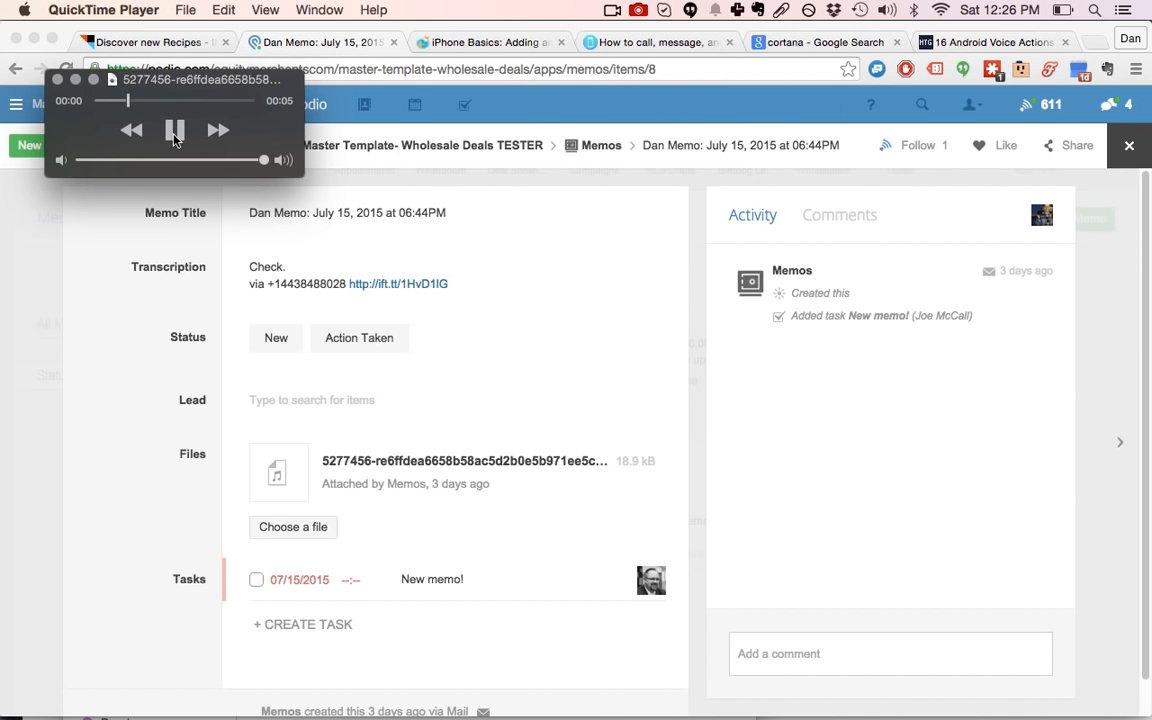
click(175, 130)
click(57, 79)
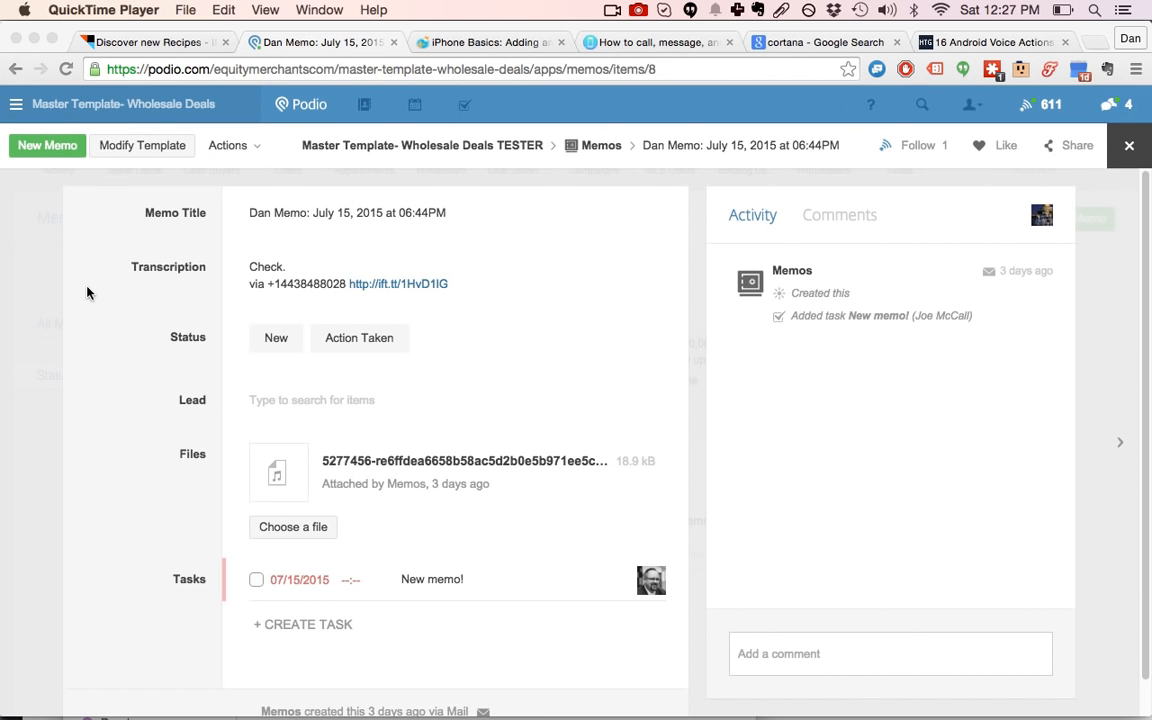
click(24, 321)
click(24, 321)
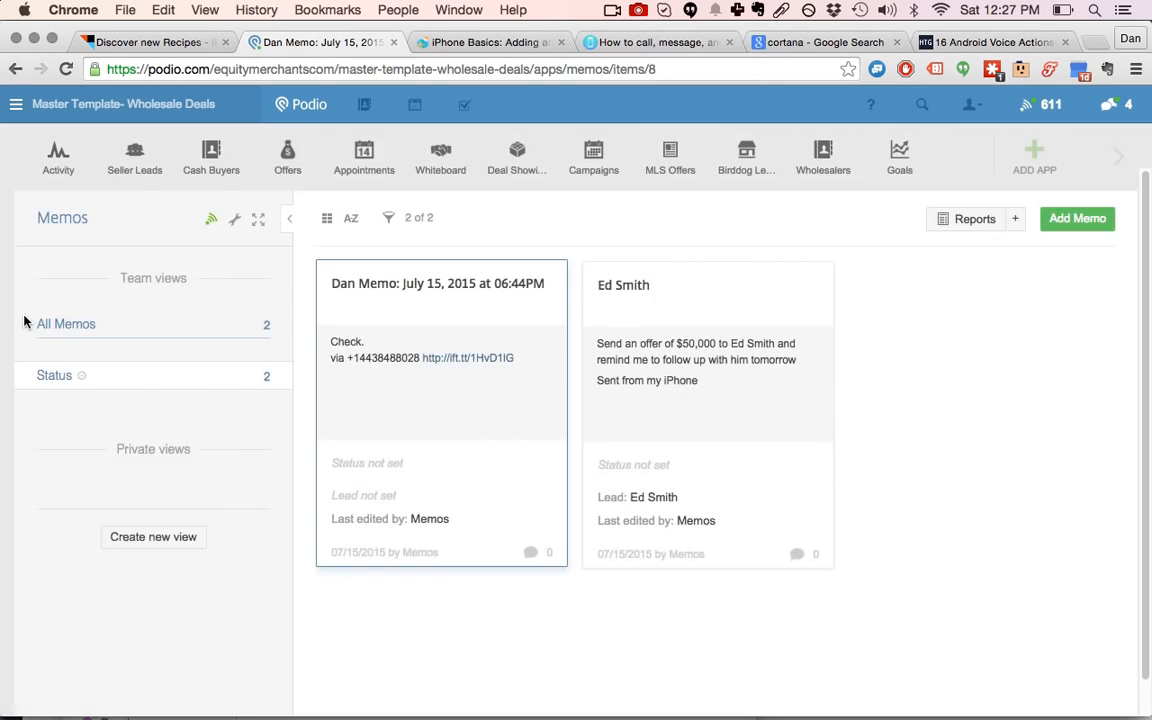
- Open the Memos template and inspect the Memo Title and Transcription field options
click(1117, 160)
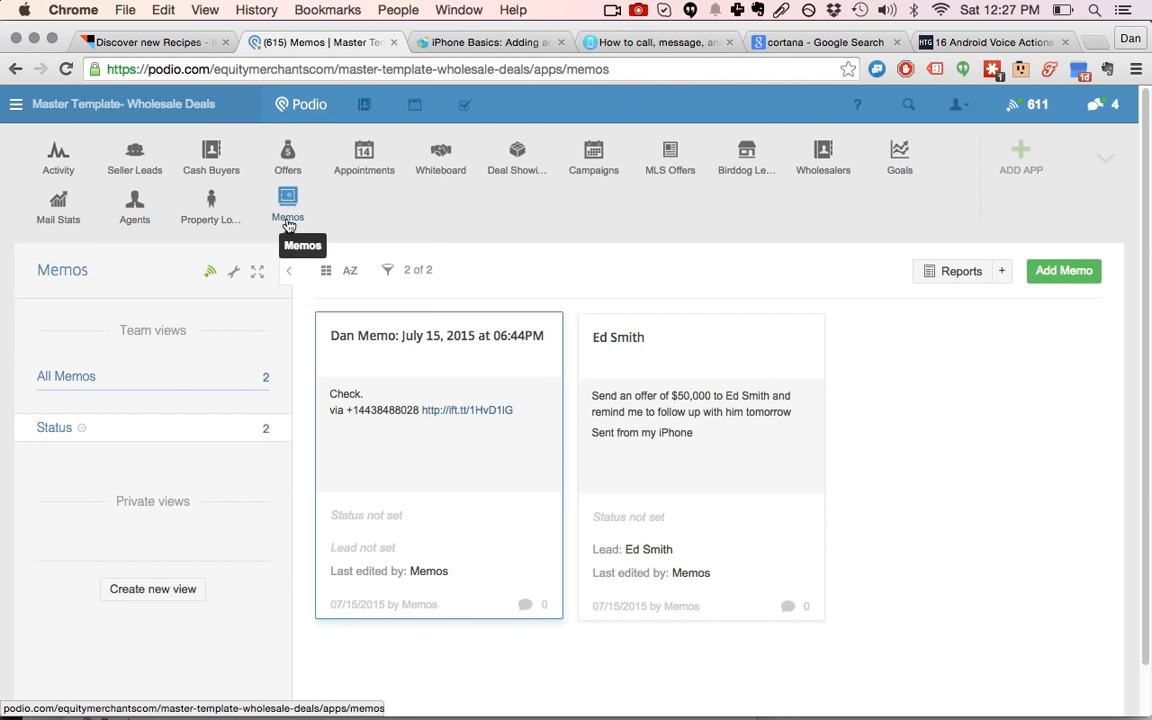
click(233, 276)
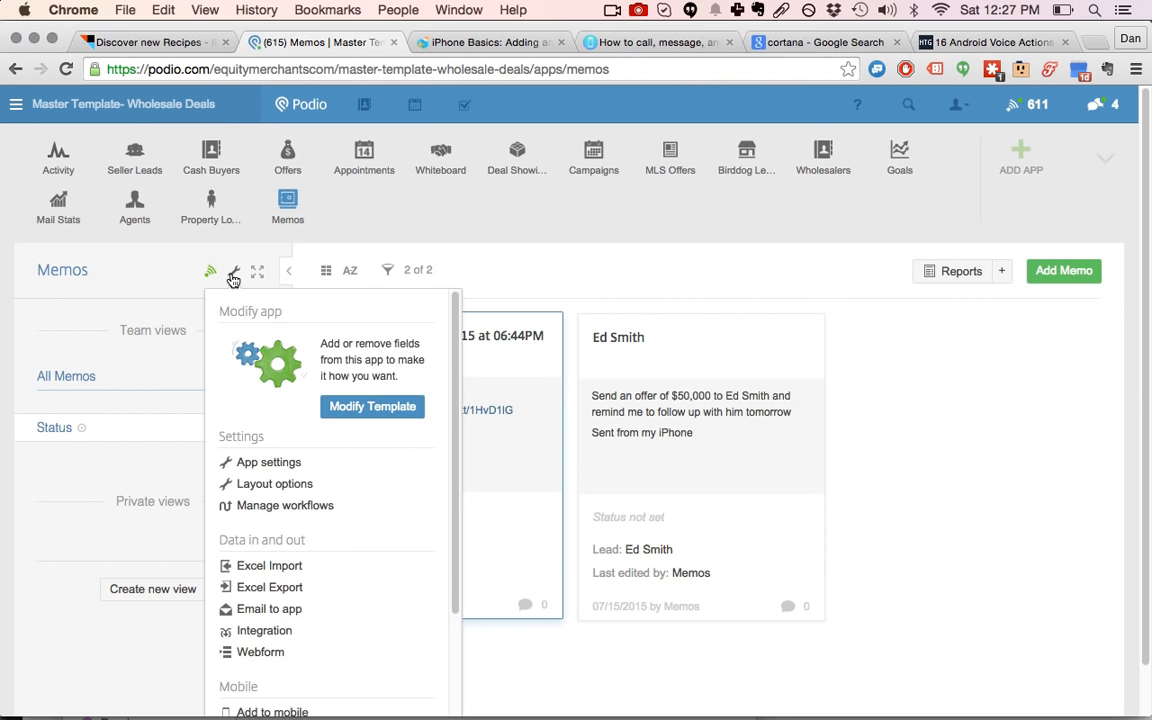
click(364, 409)
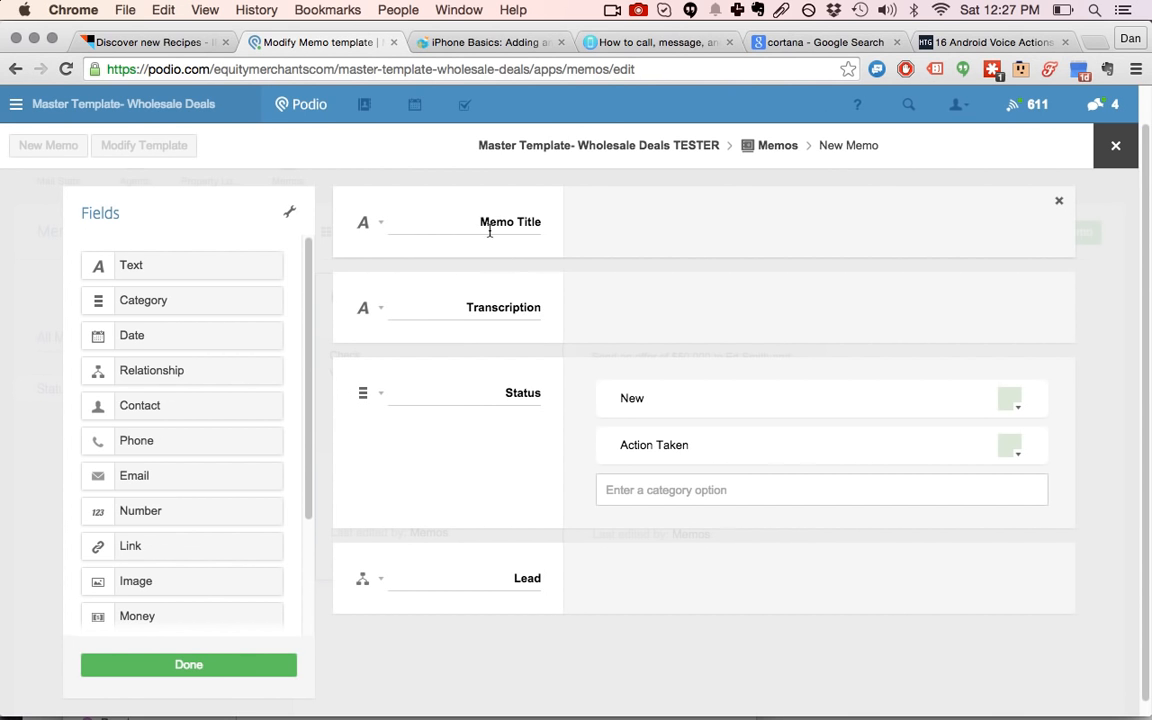
click(368, 233)
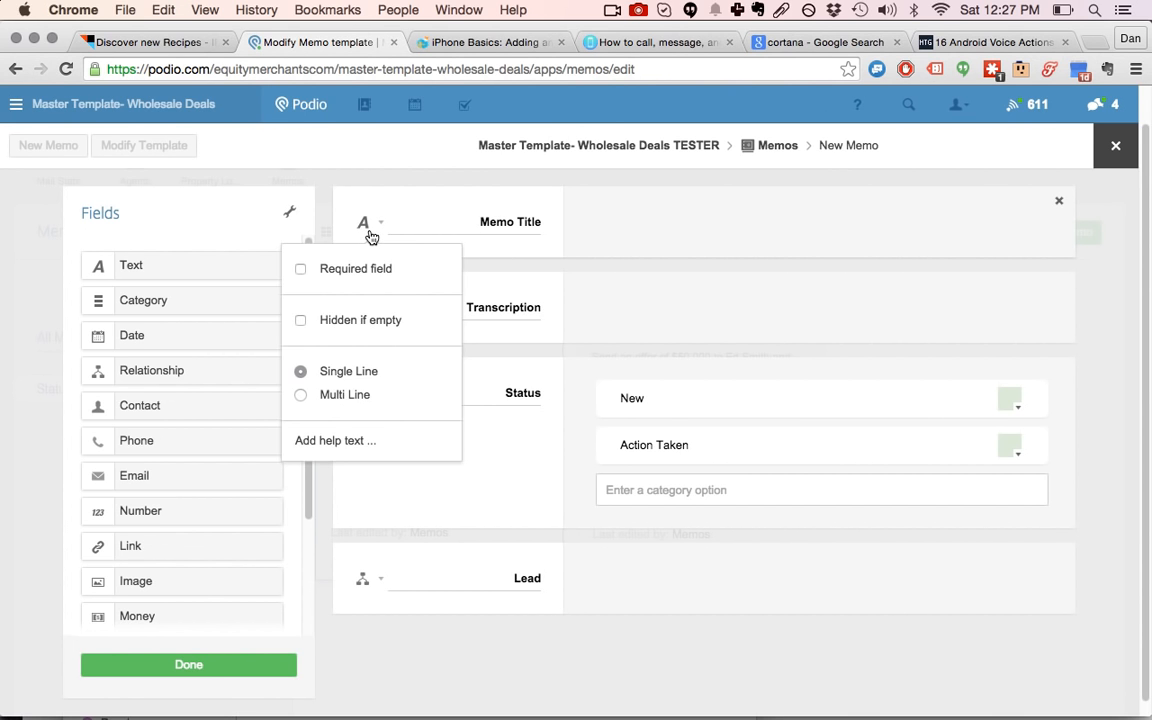
click(370, 235)
click(379, 315)
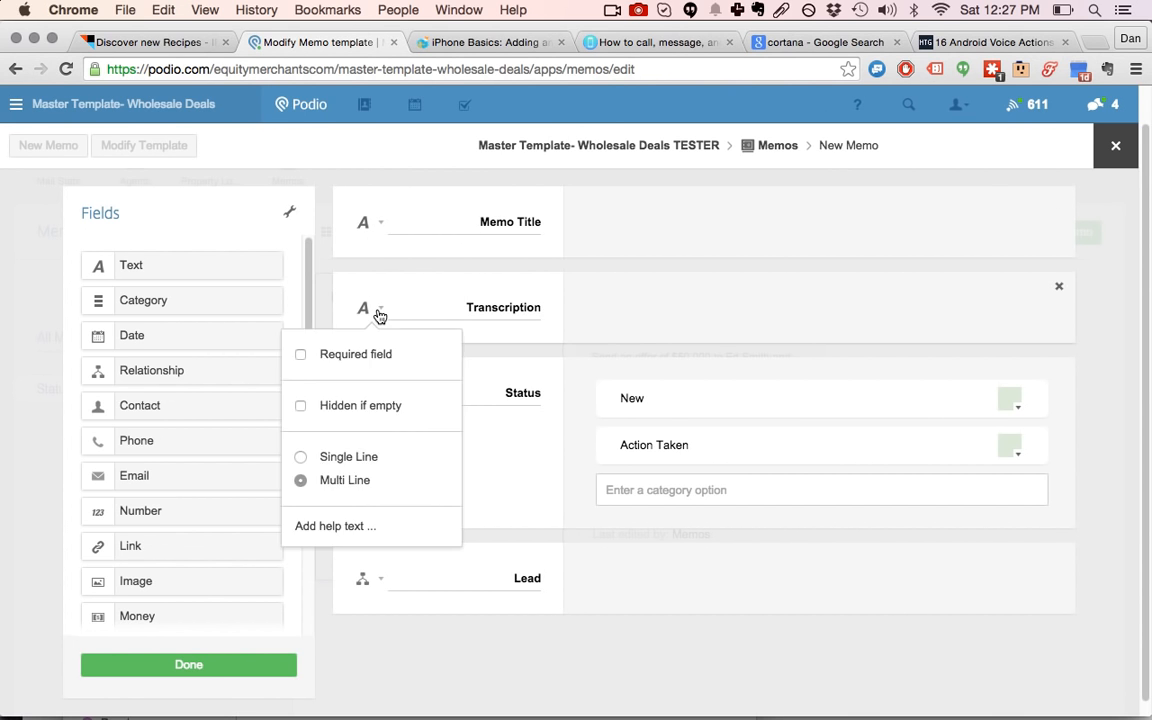
click(379, 315)
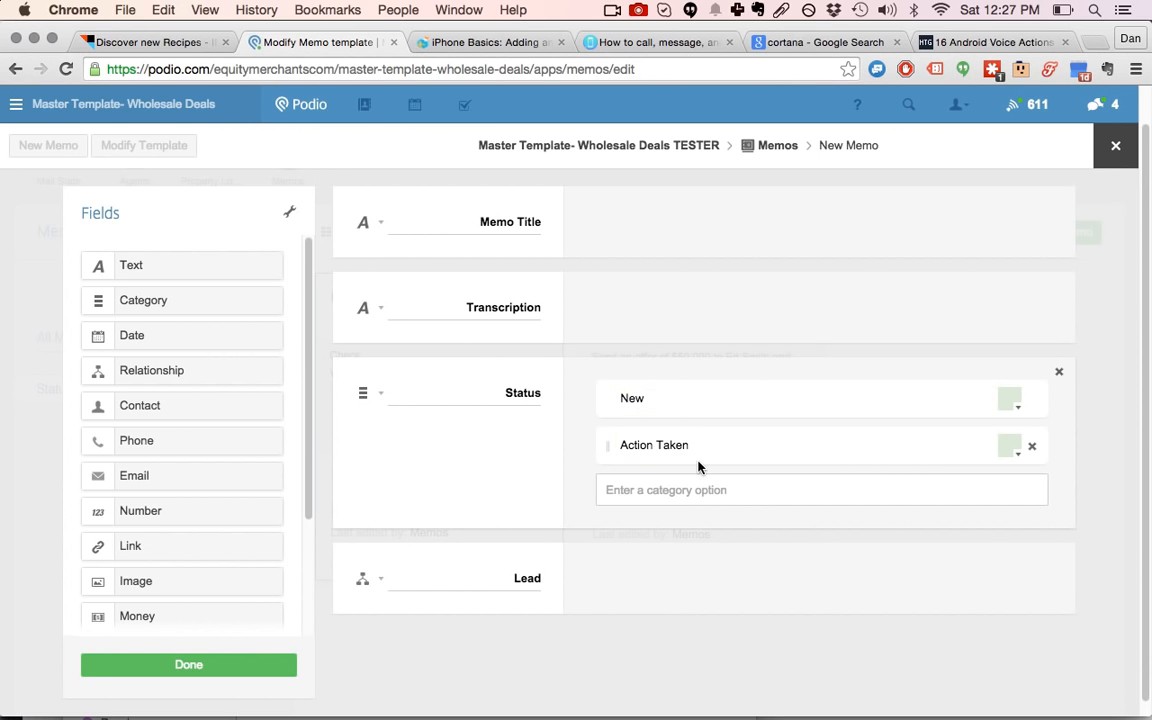
- Start adding a 'Clos' Status category option, then abandon it
click(673, 493)
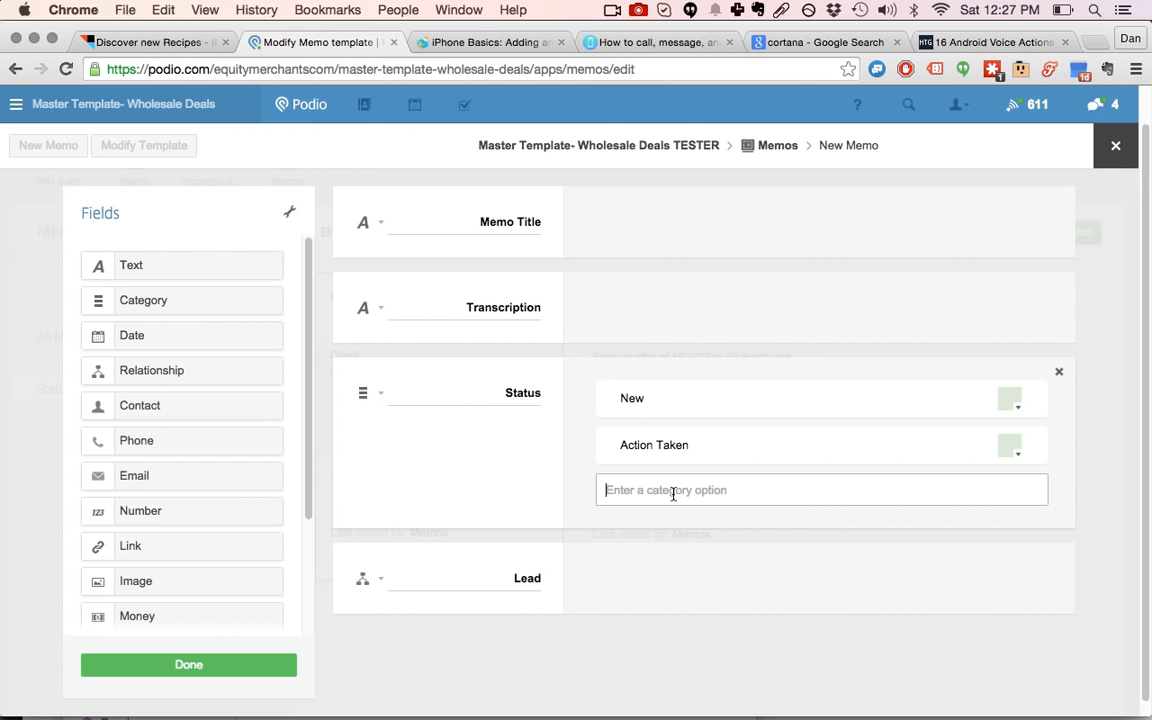
text(Clos)
key(BackSpace)
key(BackSpace)
key(BackSpace)
key(BackSpace)
click(480, 494)
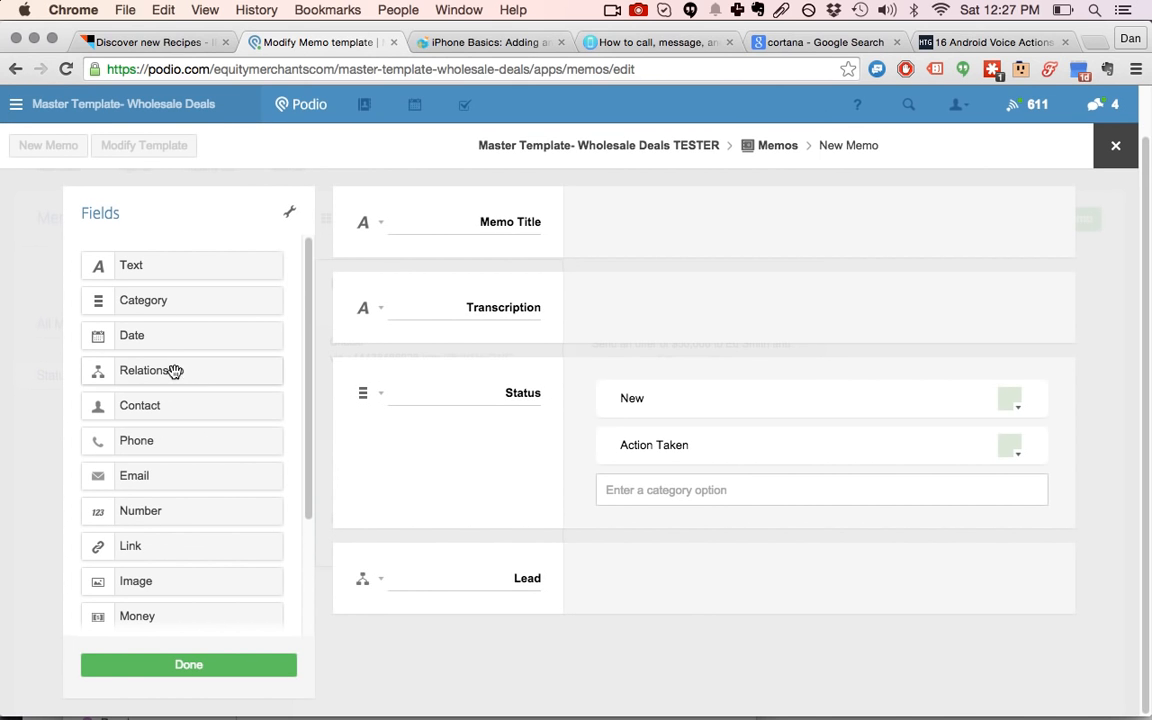
- Check which app the Lead field references and leave the template unchanged
click(383, 584)
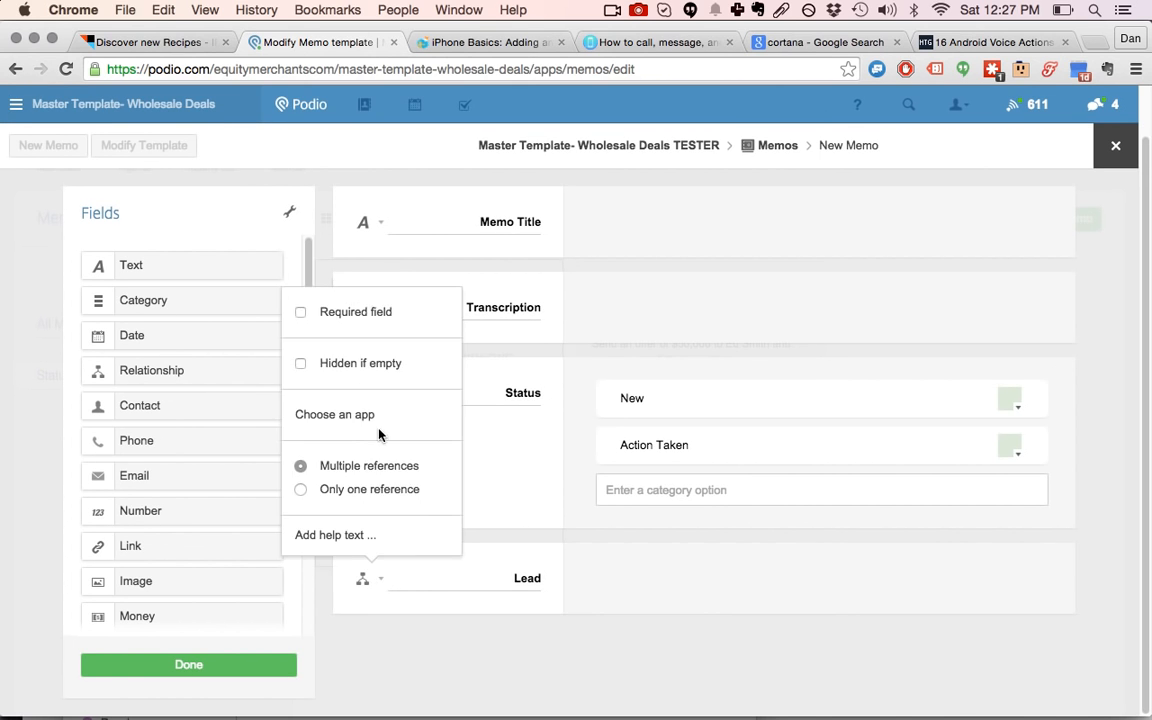
click(345, 413)
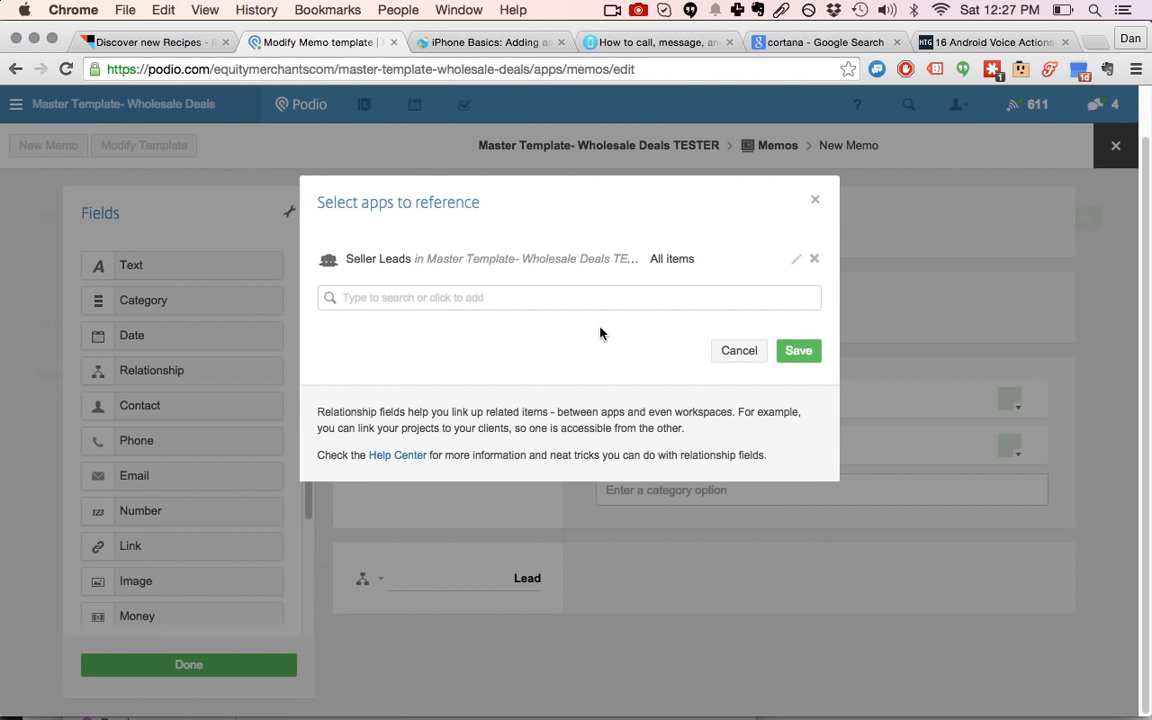
click(716, 350)
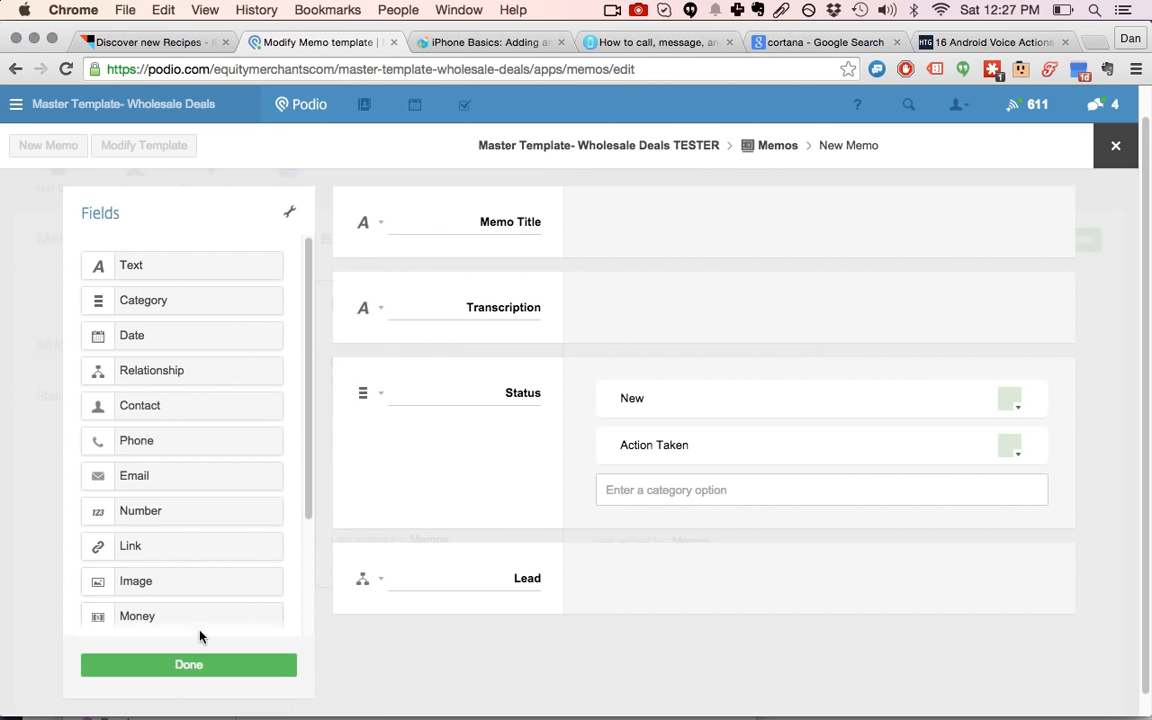
right_click(193, 663)
key(Escape)
click(135, 668)
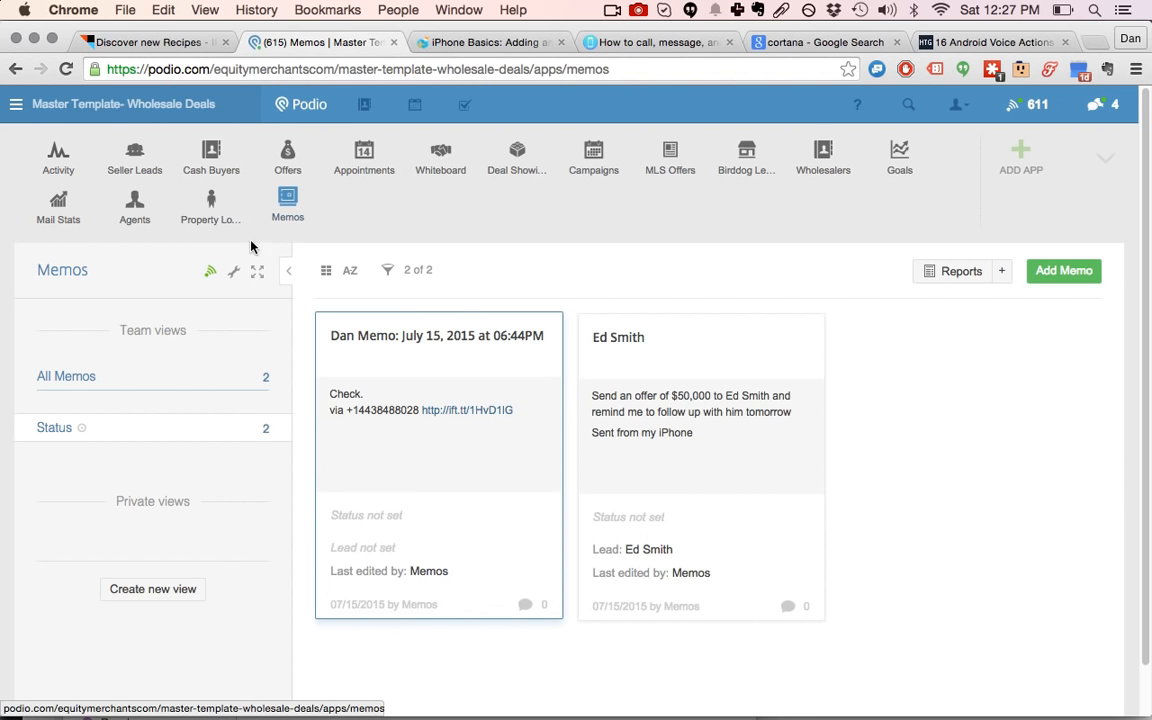
- Copy the Memos app's public email-to-app address, then go to its field mapping
click(234, 272)
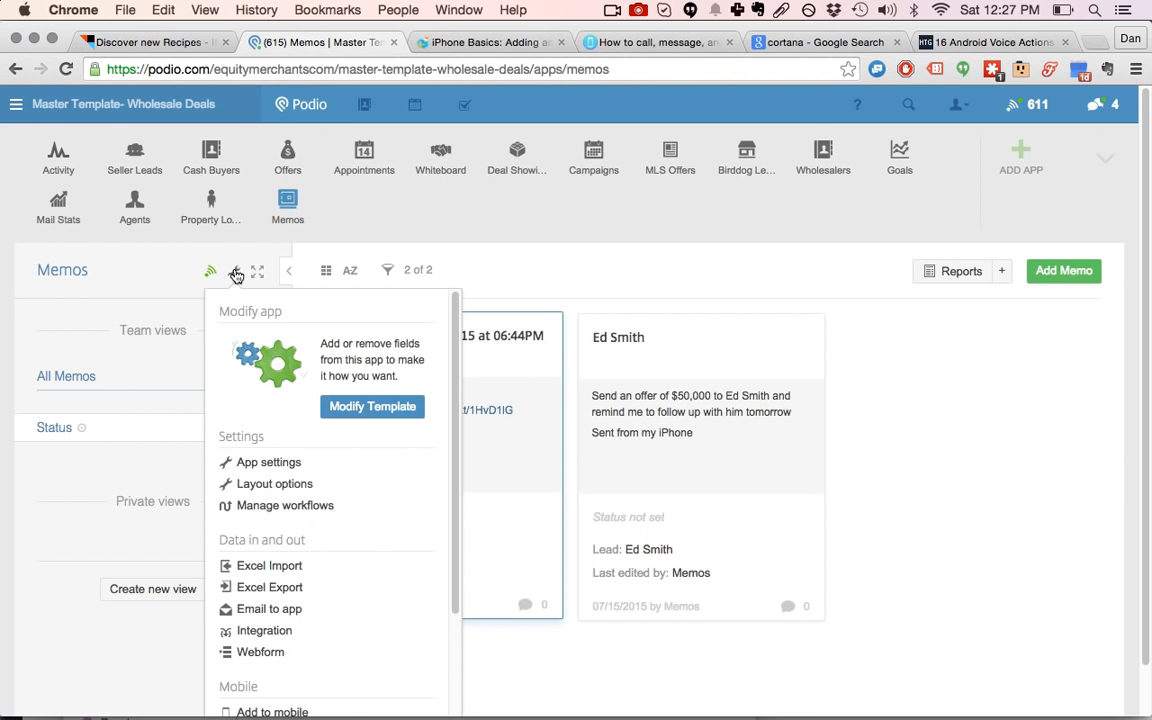
scroll(301, 481, down, 2)
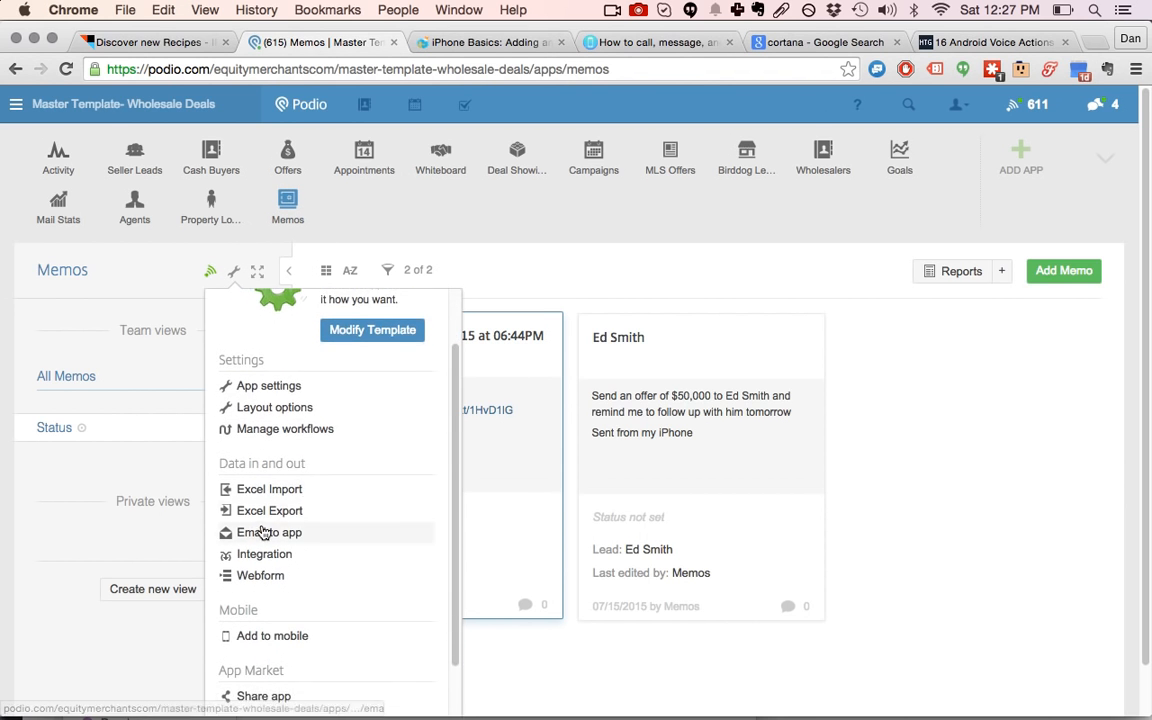
click(256, 535)
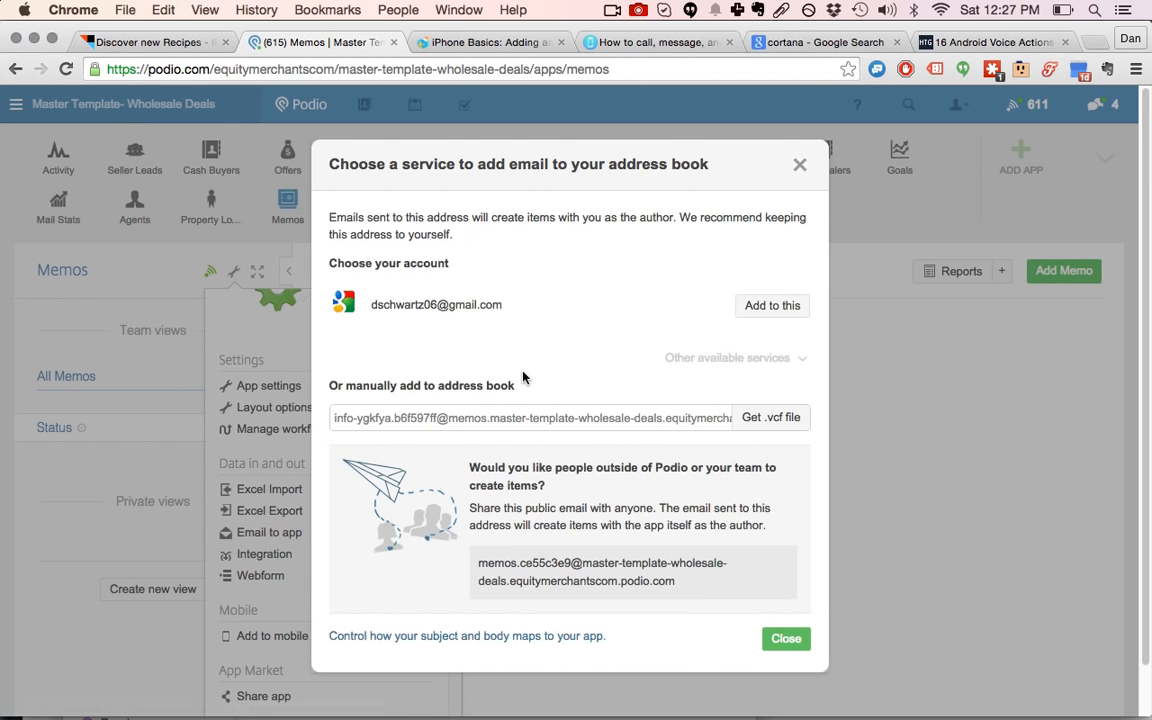
scroll(522, 372, down, 1)
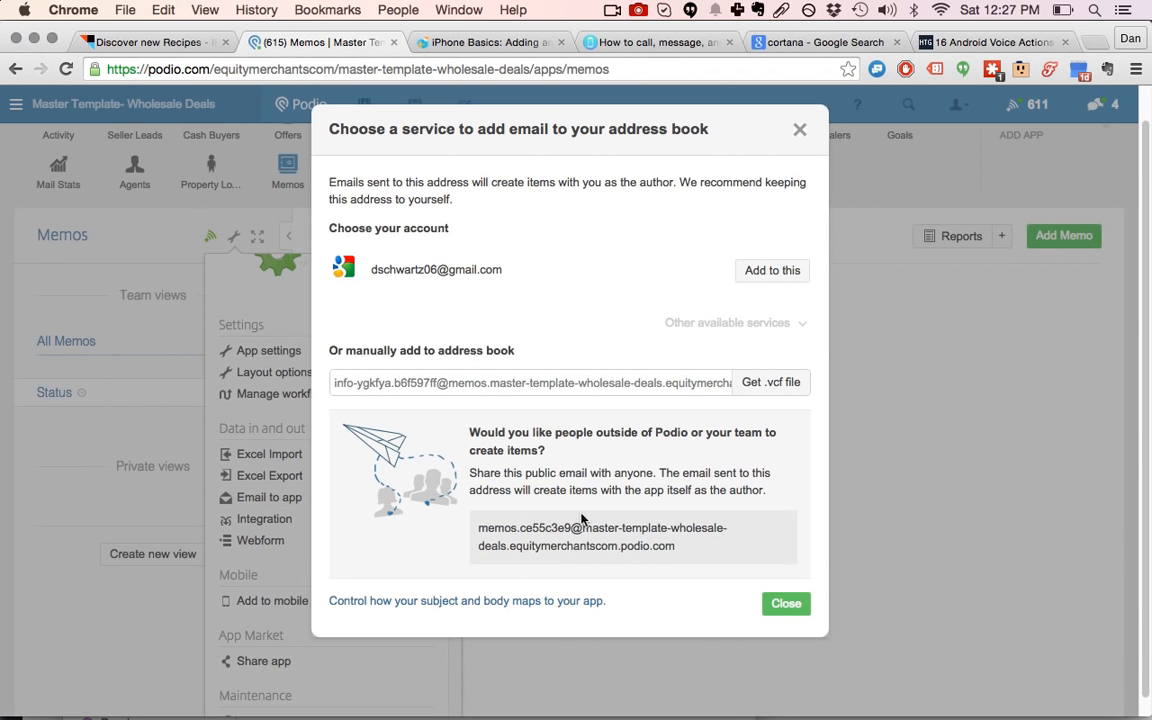
drag(655, 549, 486, 520)
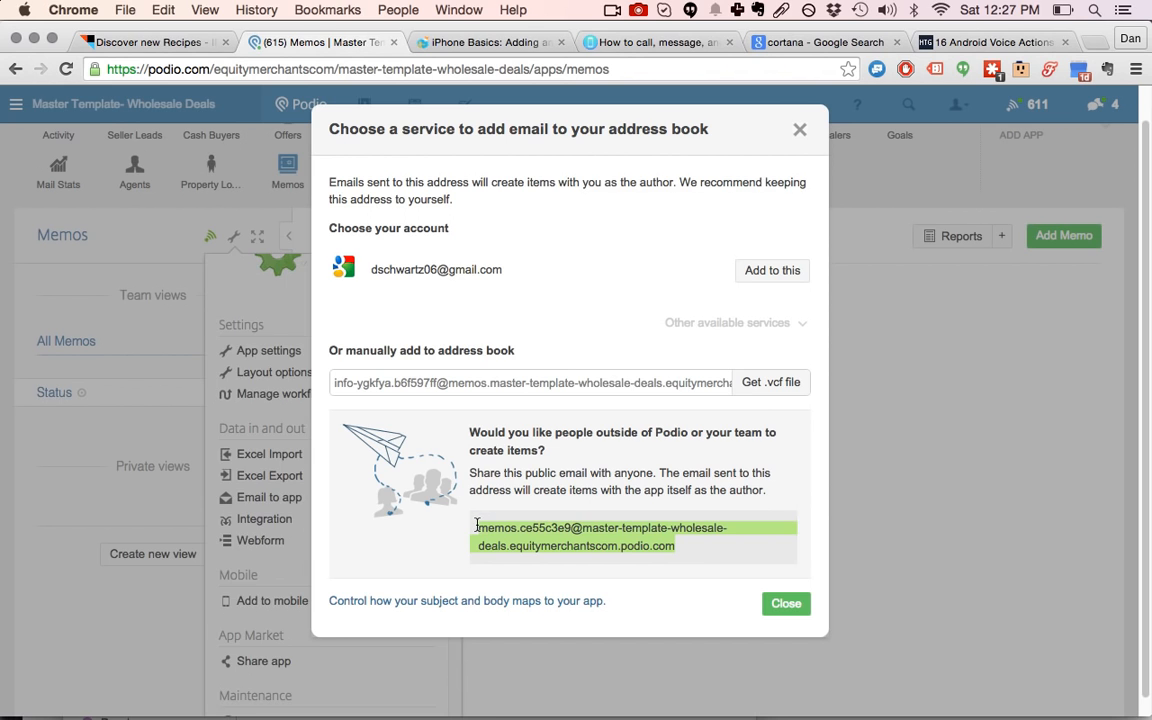
key(super+c)
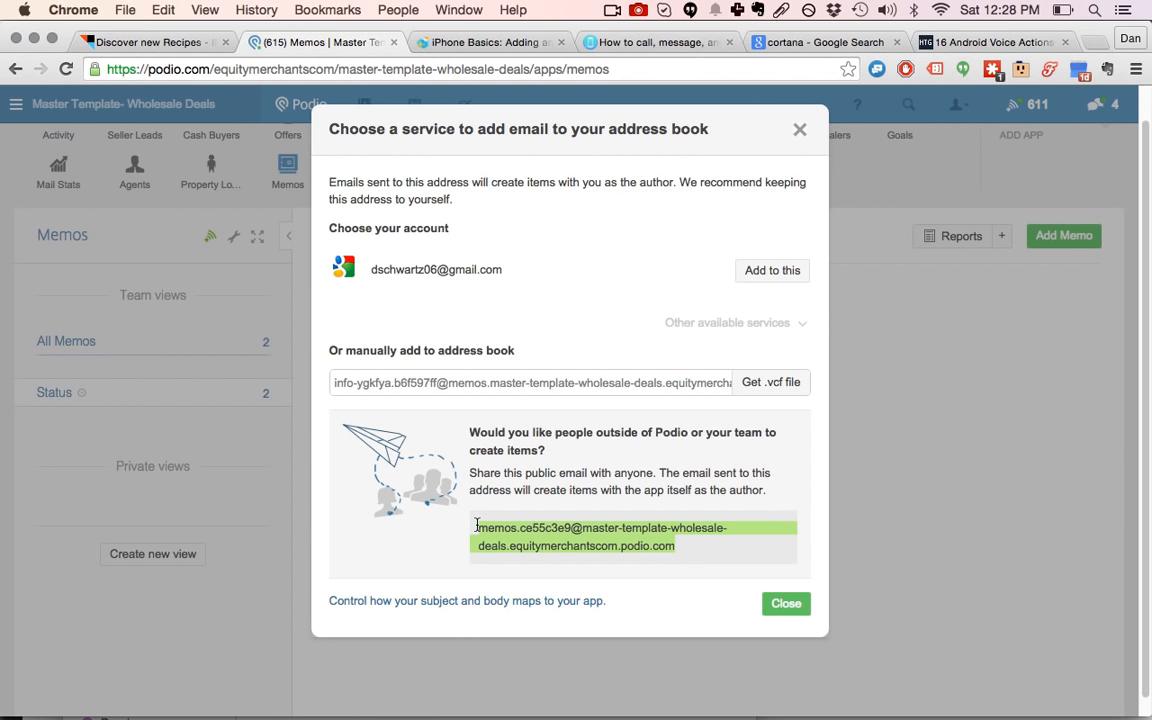
click(424, 604)
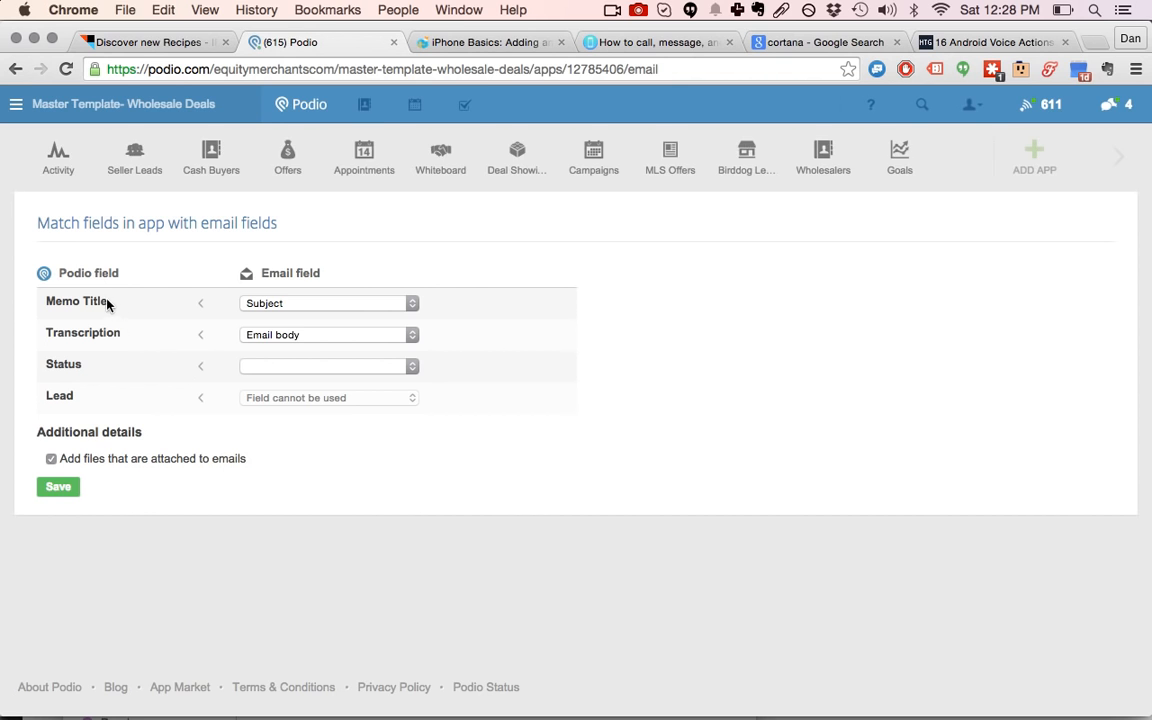
- Keep Email body mapped to Transcription, include email attachments, and save the mapping
click(289, 334)
click(306, 332)
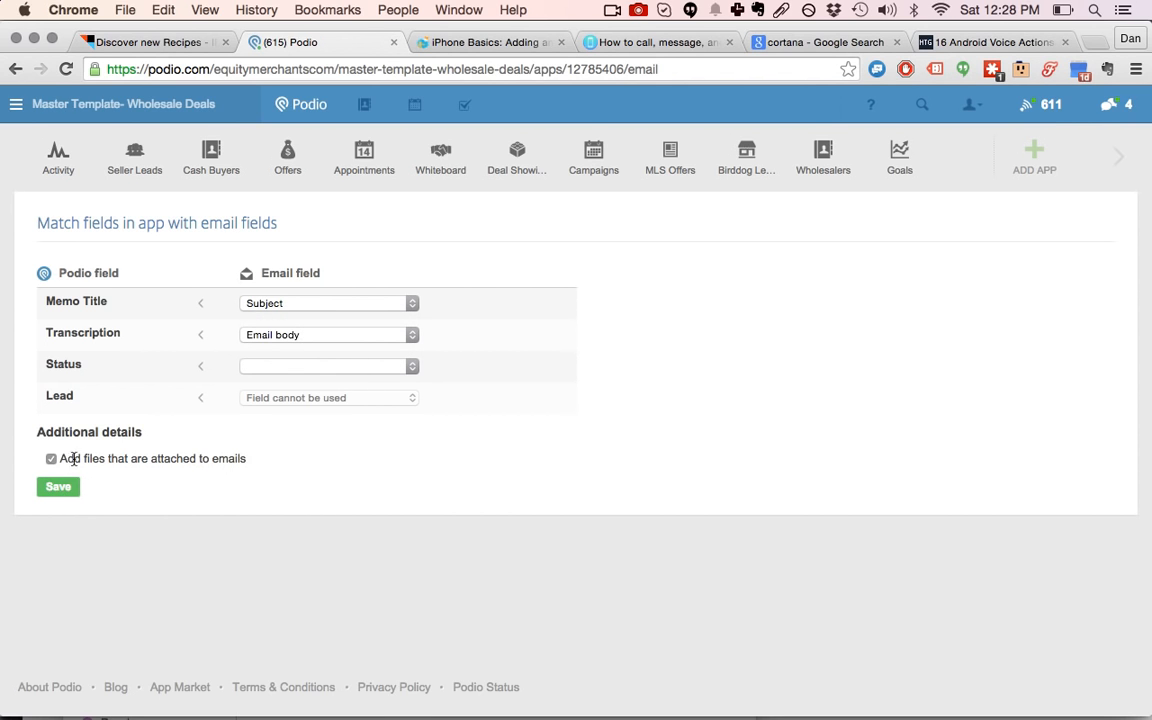
click(58, 486)
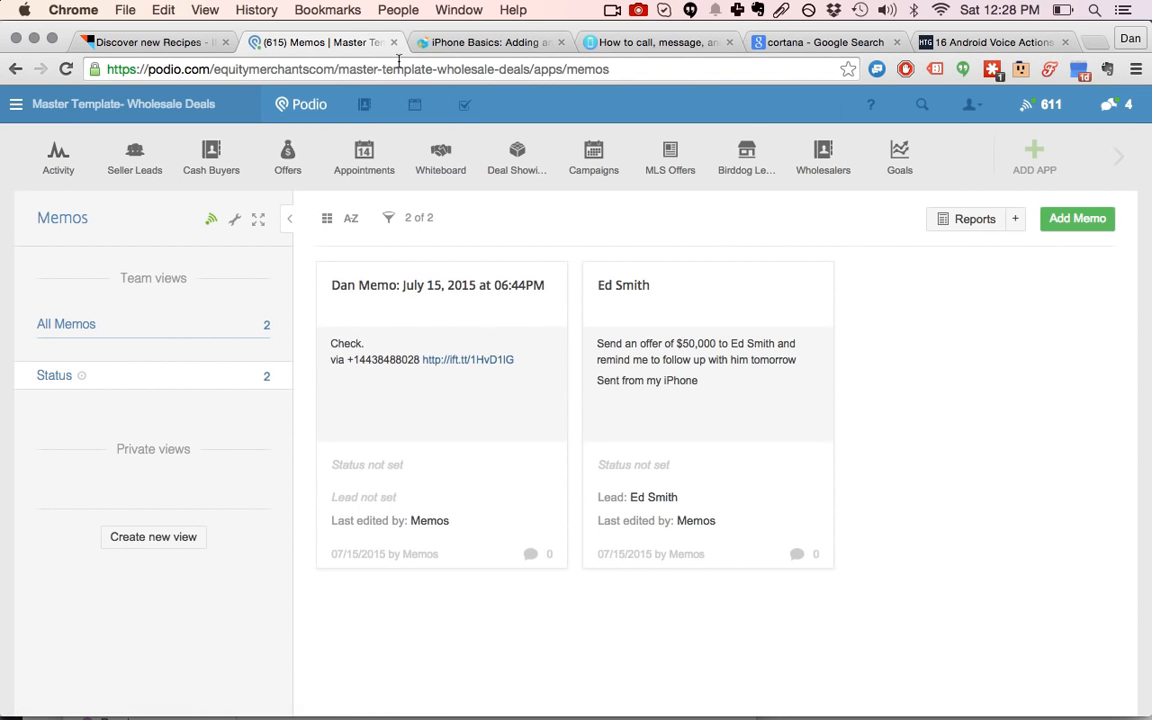
- Load Gmail in the IFTTT recipes tab
click(190, 42)
click(255, 69)
text(gm)
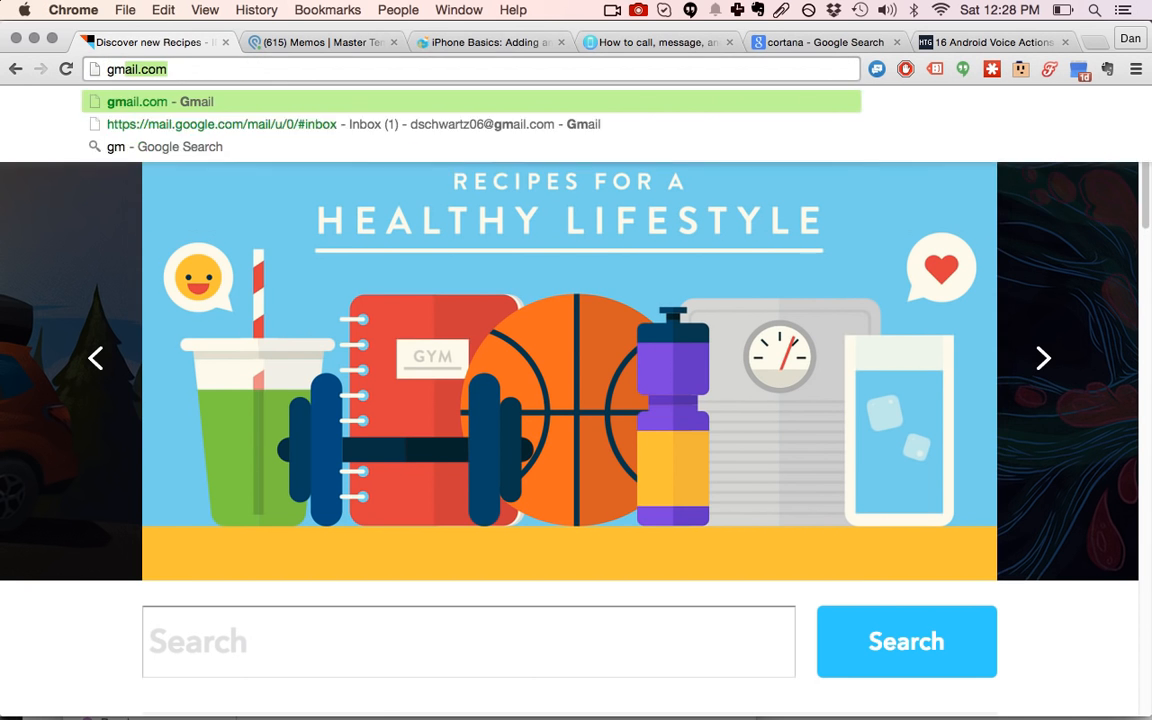
key(Return)
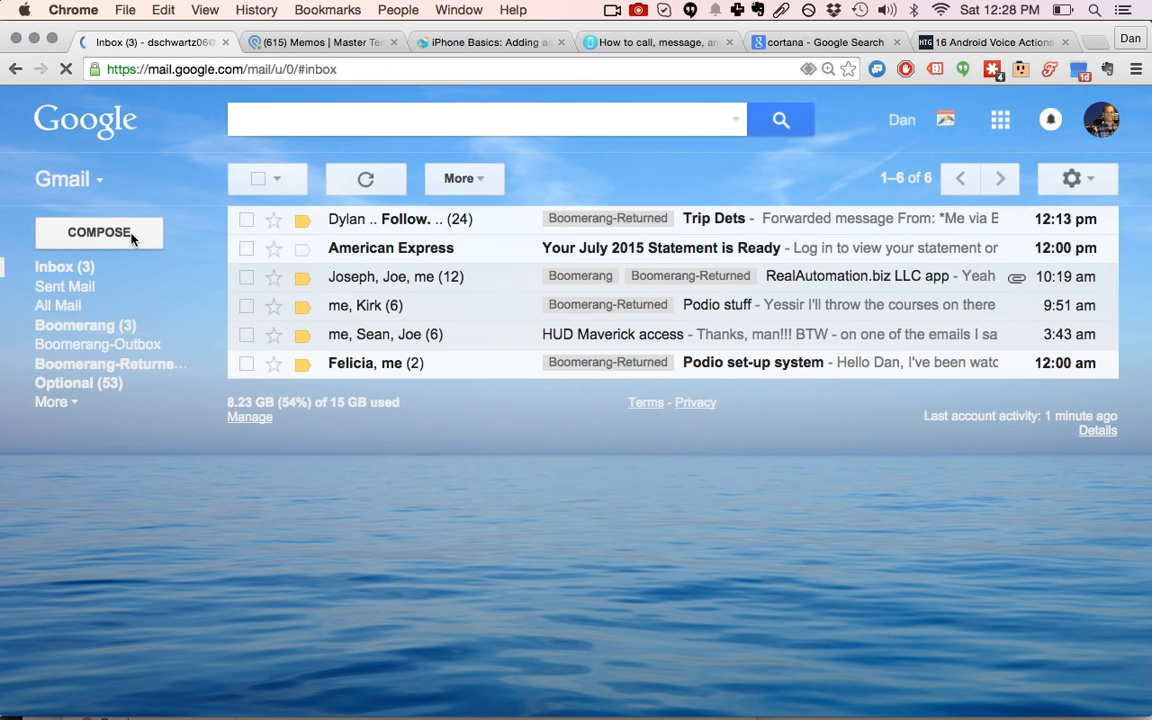
- Send yourself an email titled 'podio email address' containing the pasted Podio Memos address
click(131, 234)
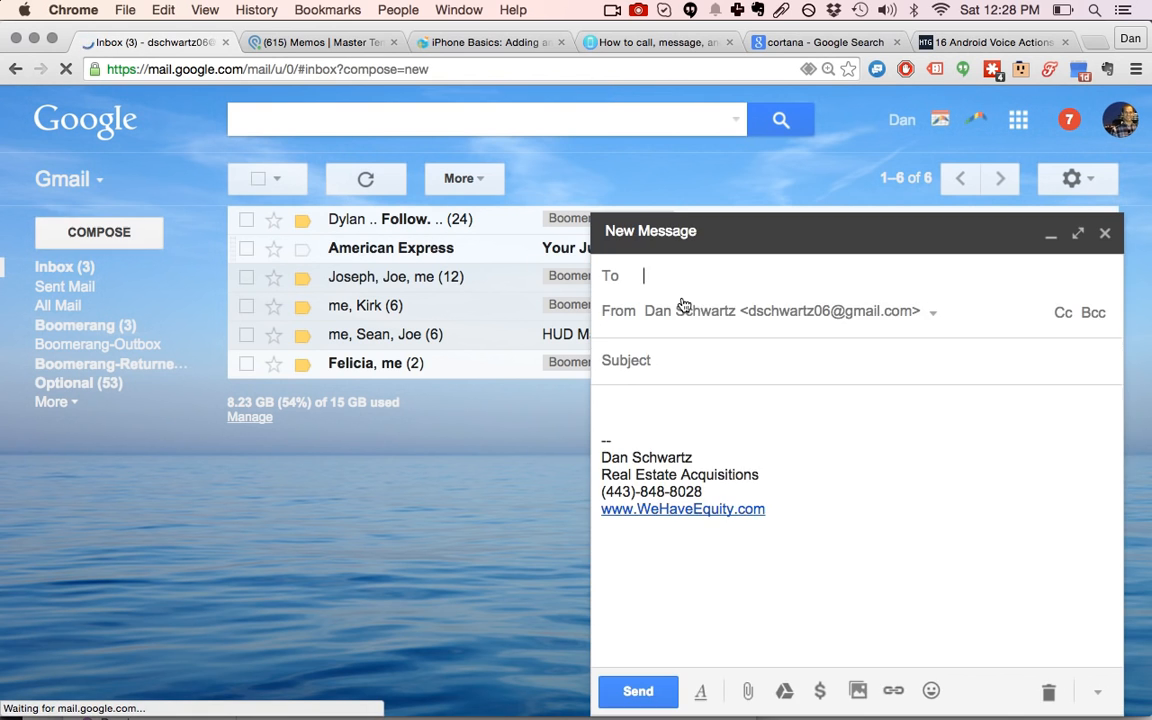
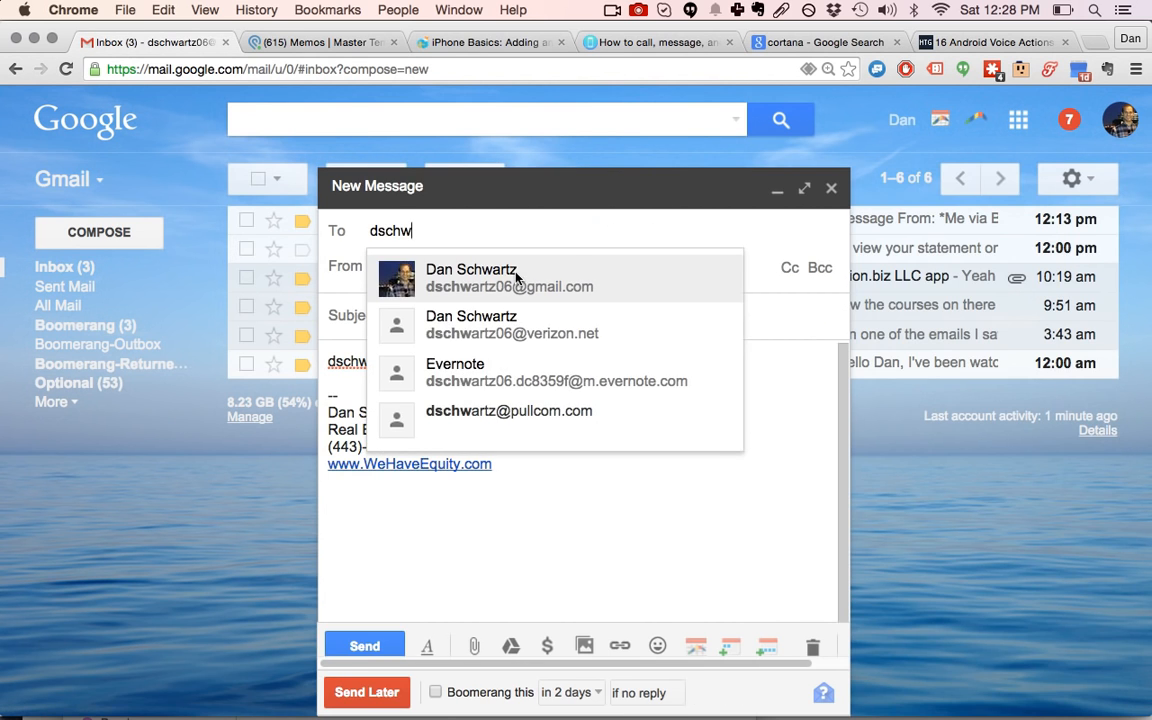
click(516, 277)
click(366, 312)
text(podio email address)
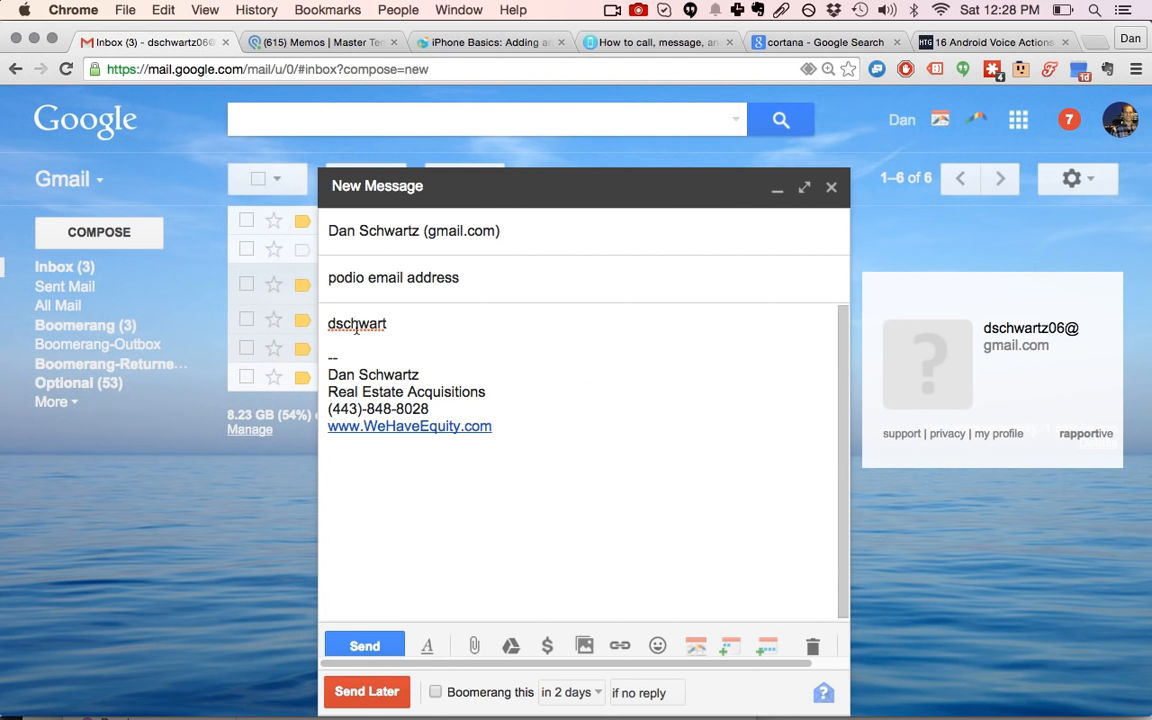
triple_click(354, 313)
triple_click(356, 323)
key(super+c)
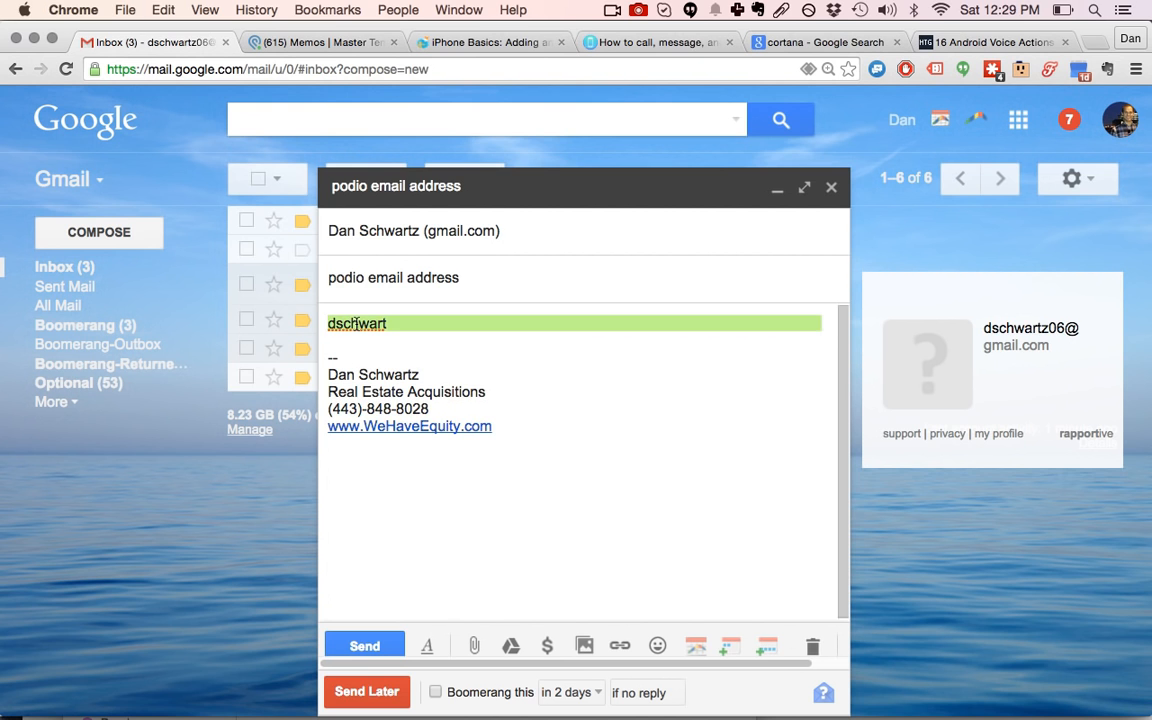
key(super+v)
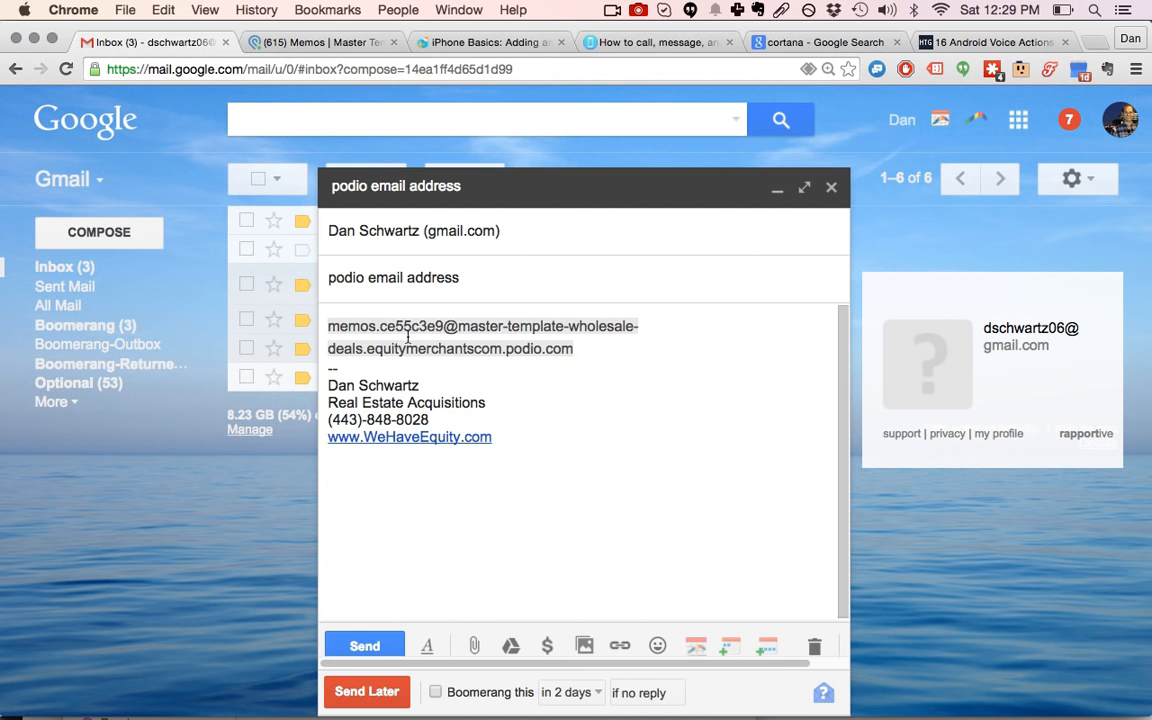
click(364, 647)
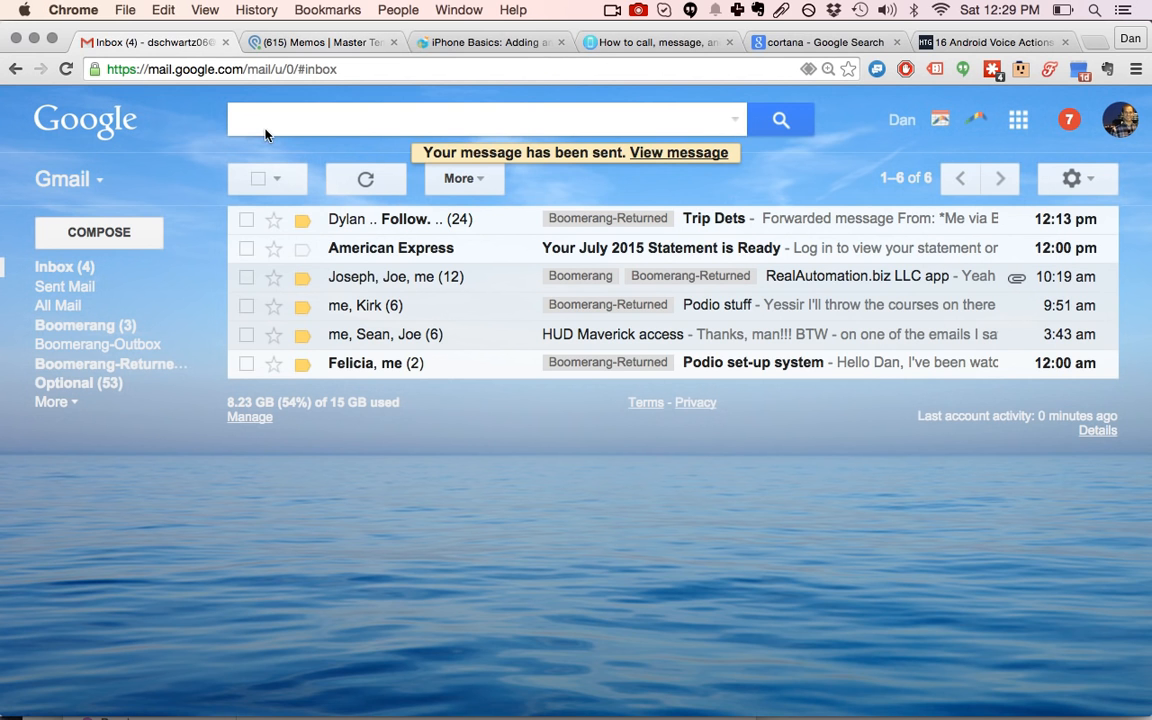
click(15, 68)
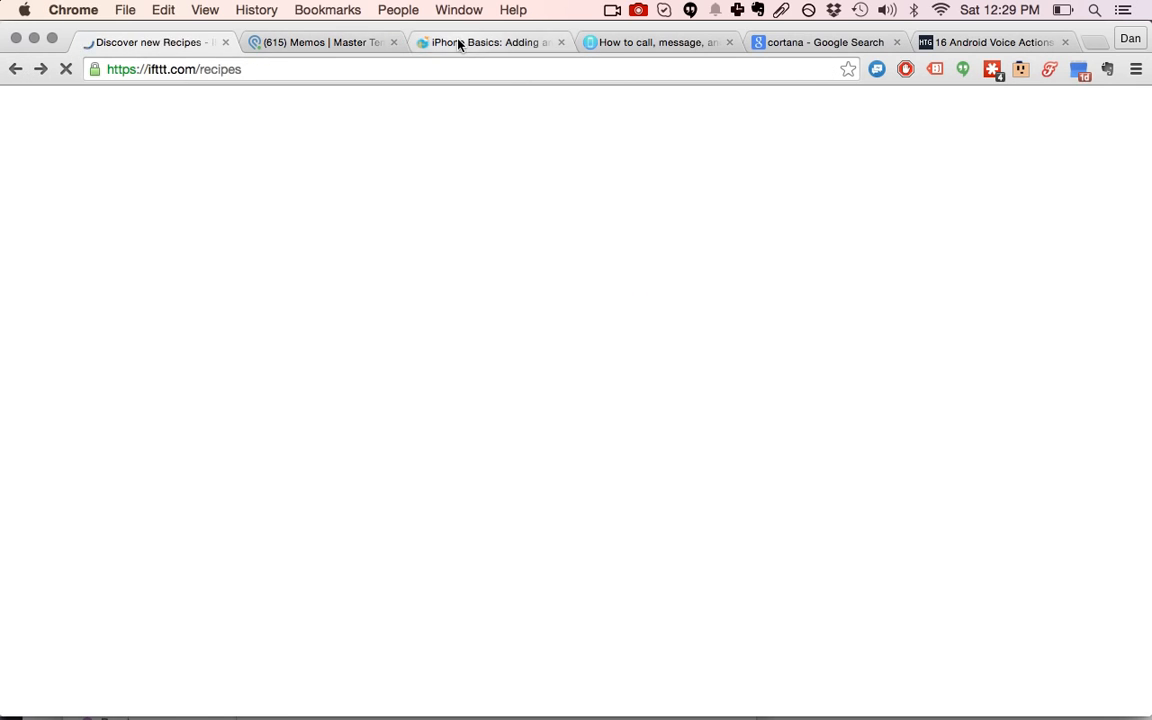
- Scroll the iPhone Basics contacts lesson to its editing-contact-information step, briefly checking Podio Memos
click(459, 44)
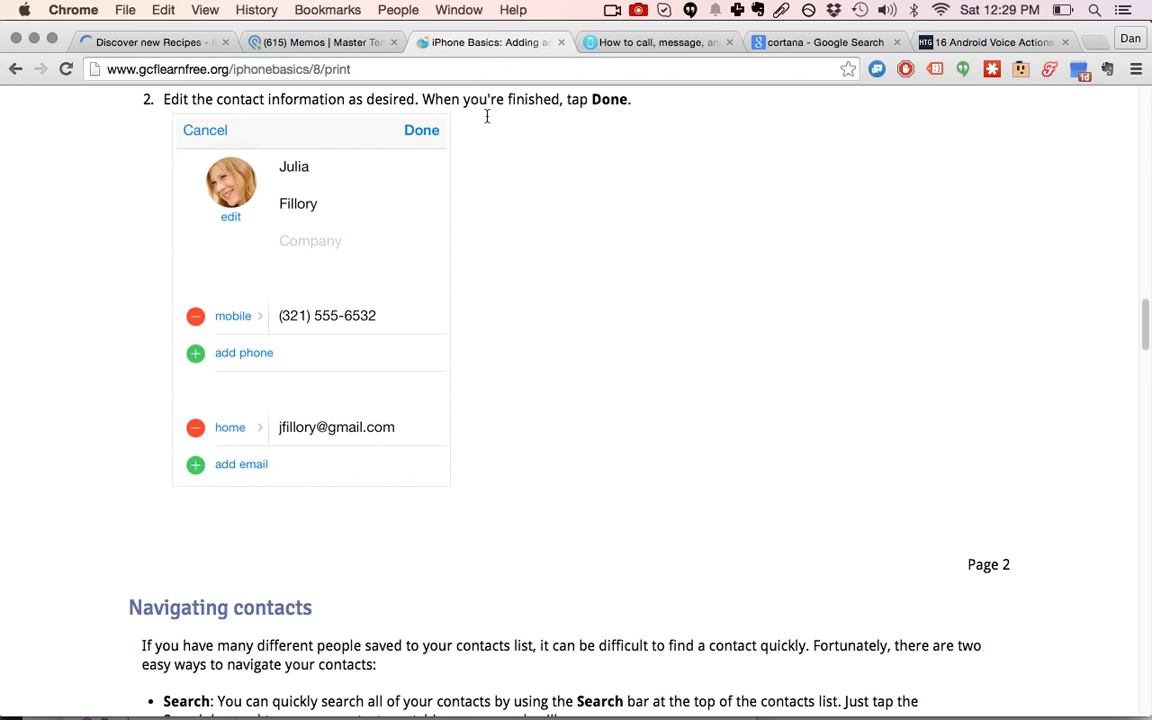
scroll(460, 307, up, 1)
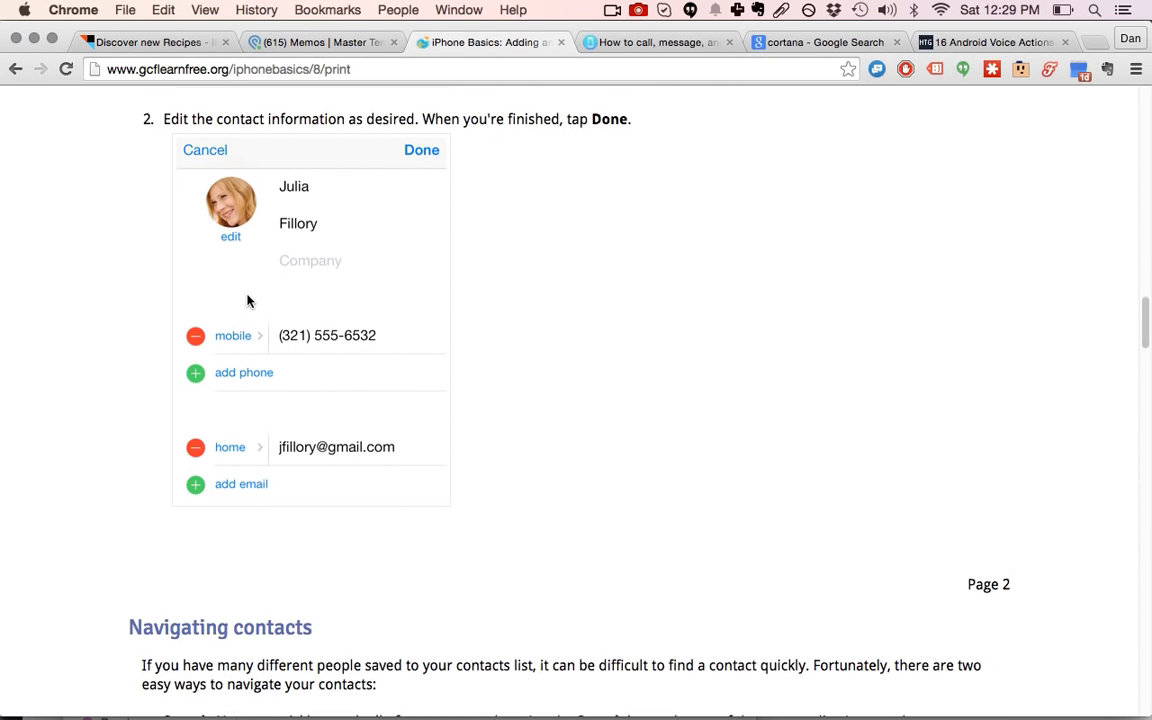
scroll(249, 301, up, 2)
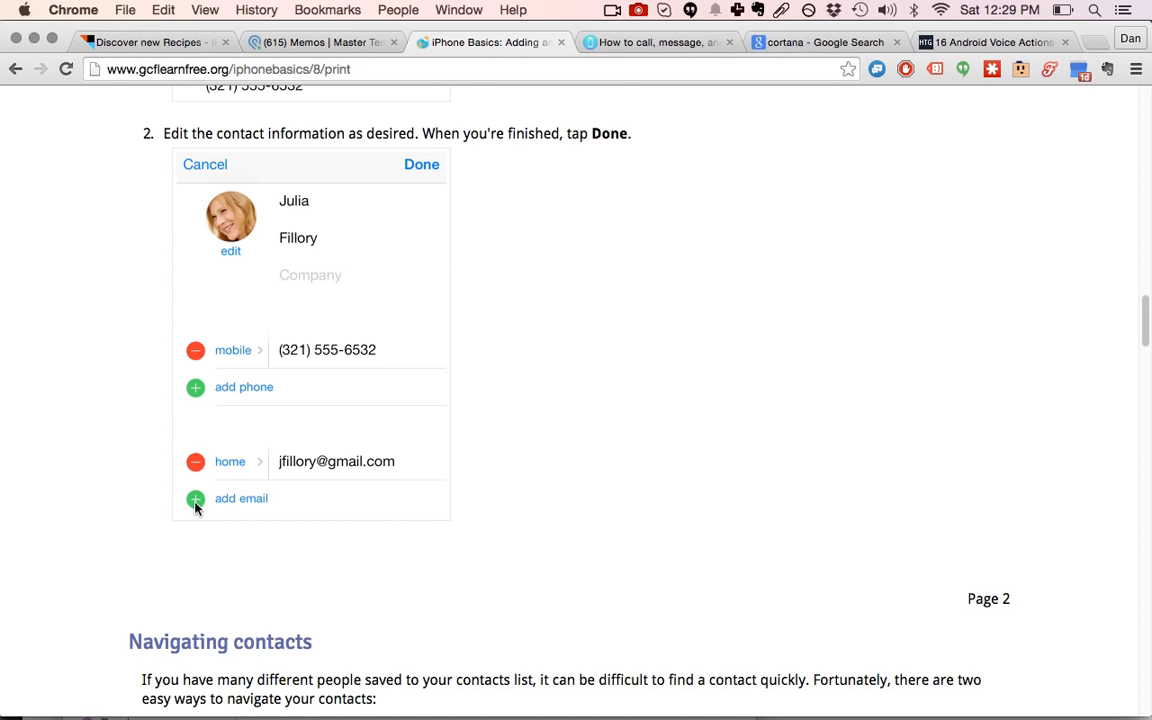
click(311, 44)
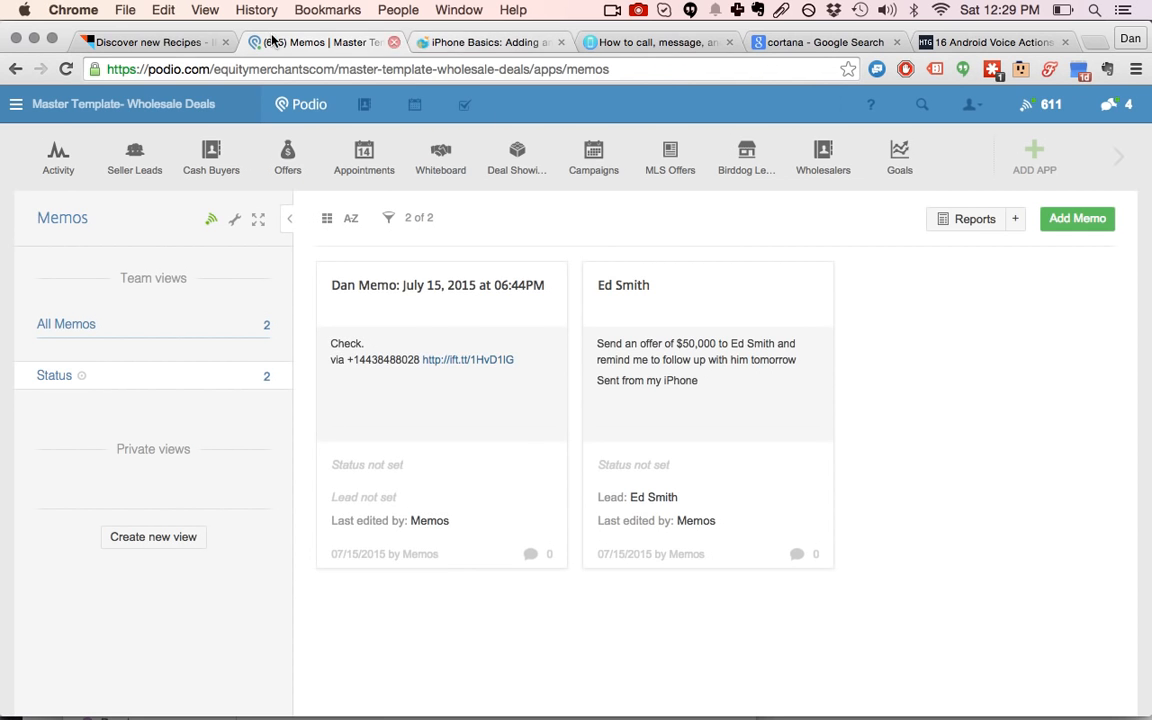
click(489, 43)
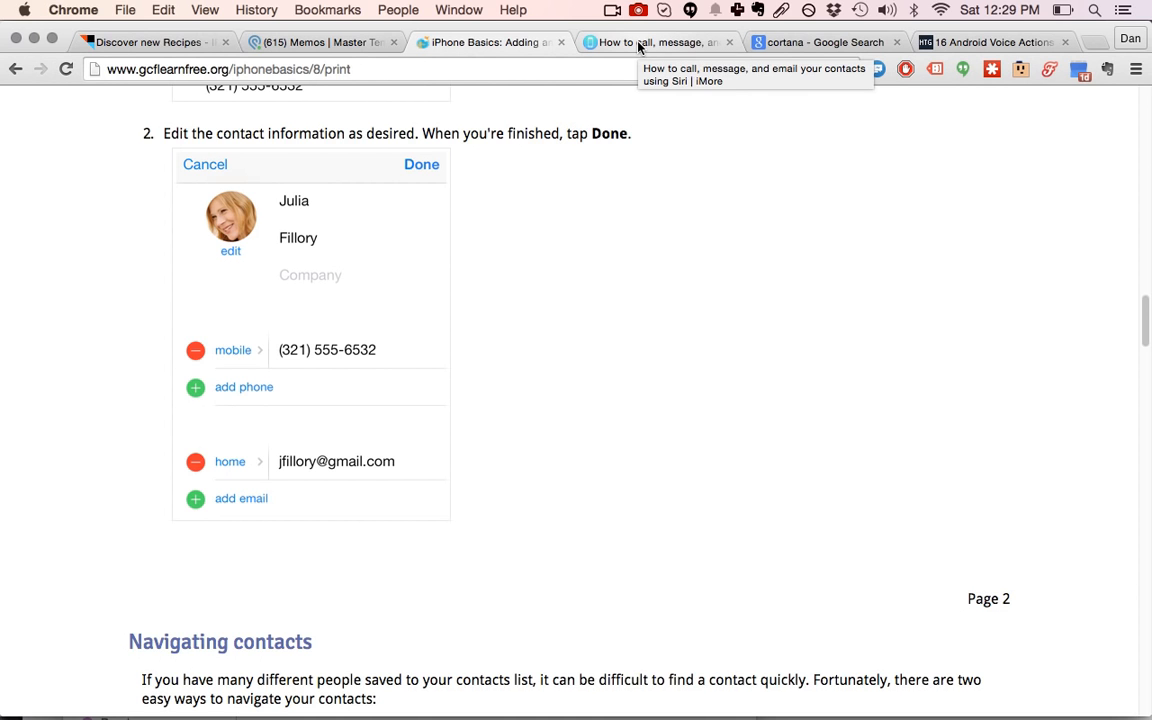
scroll(533, 309, up, 2)
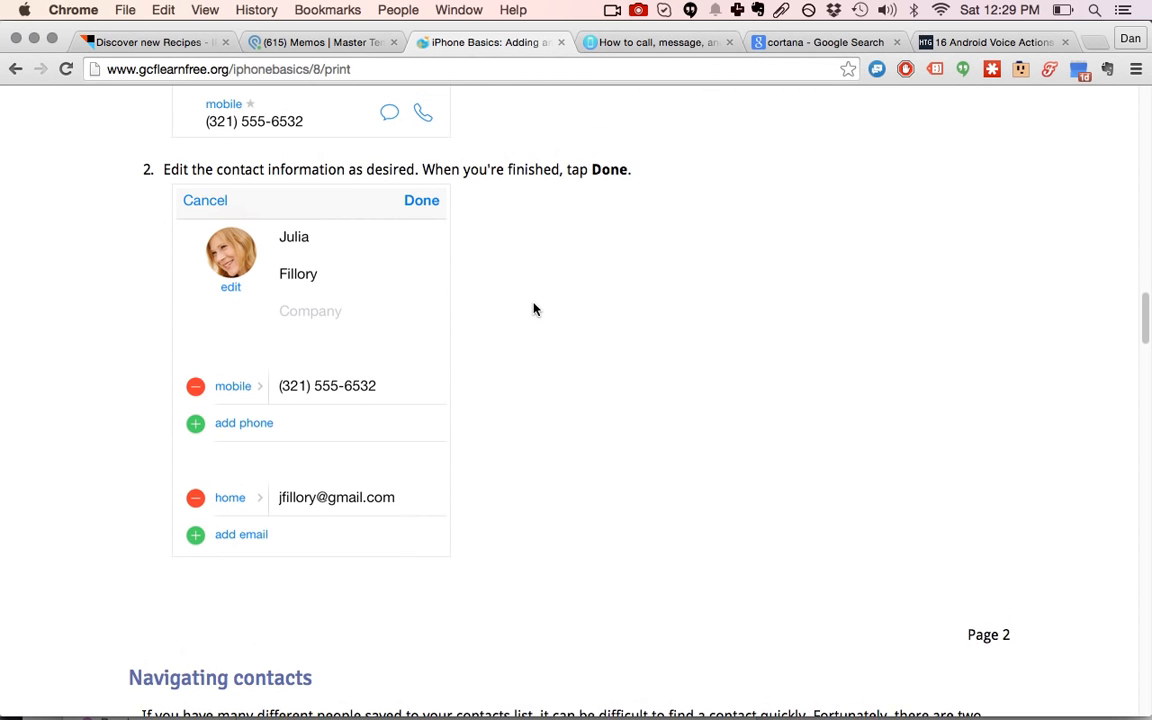
scroll(533, 309, down, 2)
scroll(533, 309, up, 1)
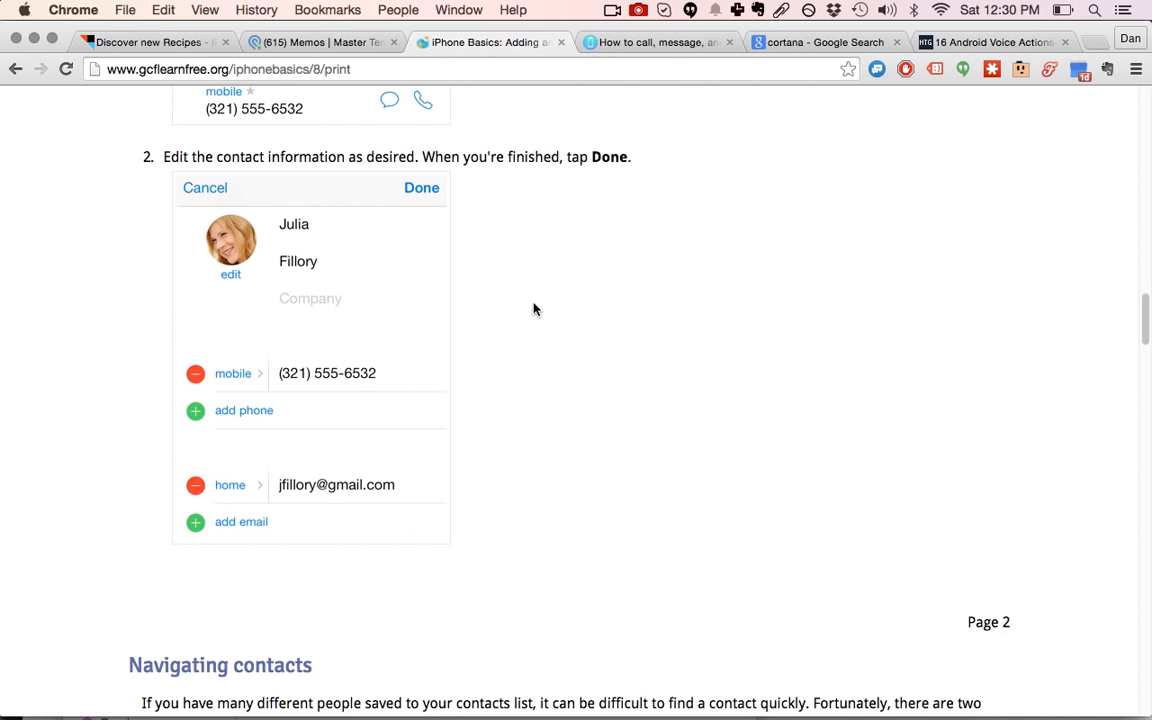
- Scroll through the iMore article on calling, messaging and emailing contacts with Siri
click(574, 41)
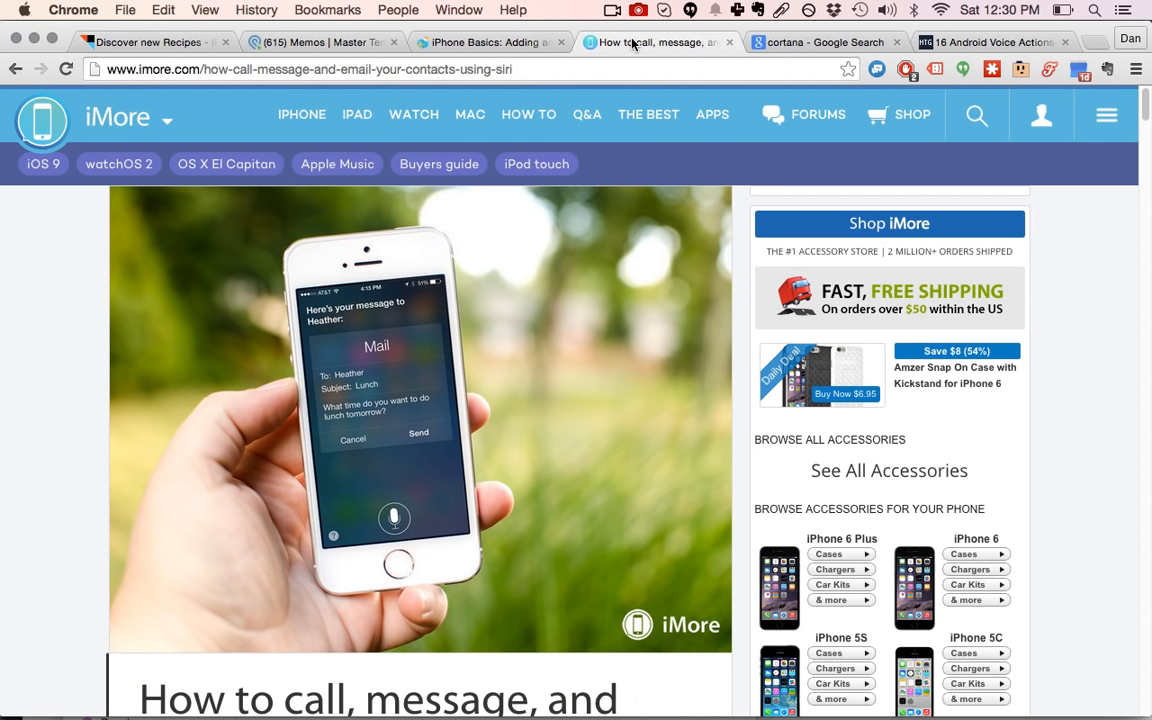
scroll(264, 377, down, 3)
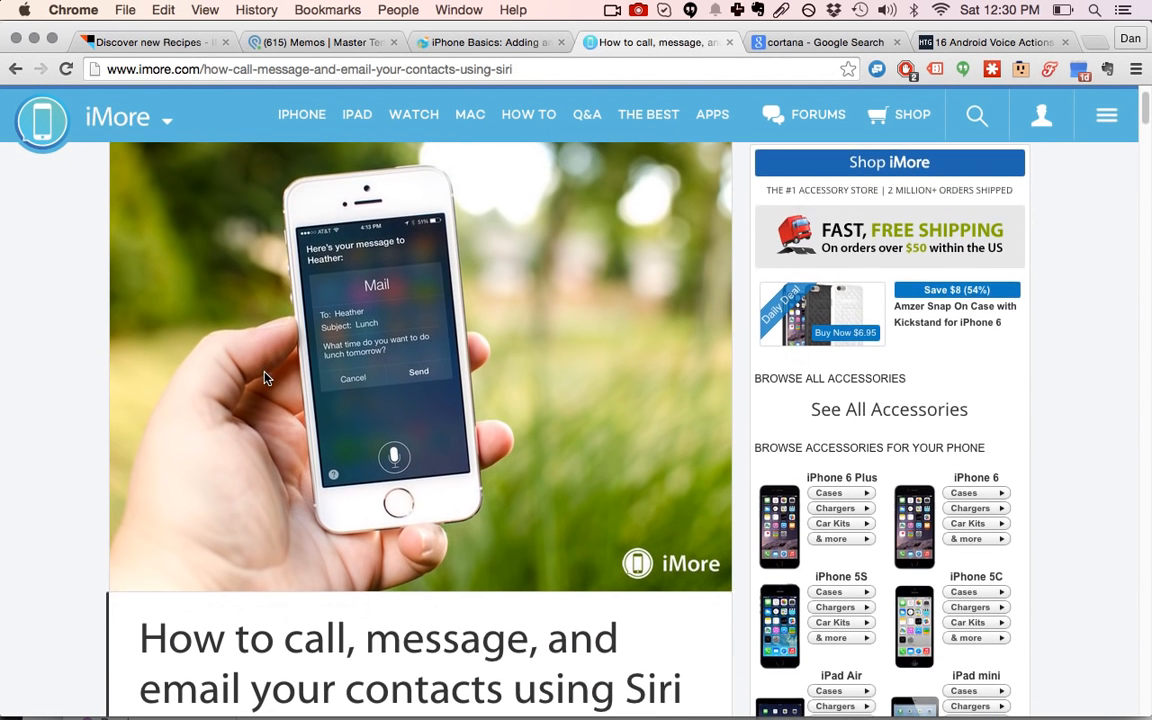
scroll(305, 342, up, 1)
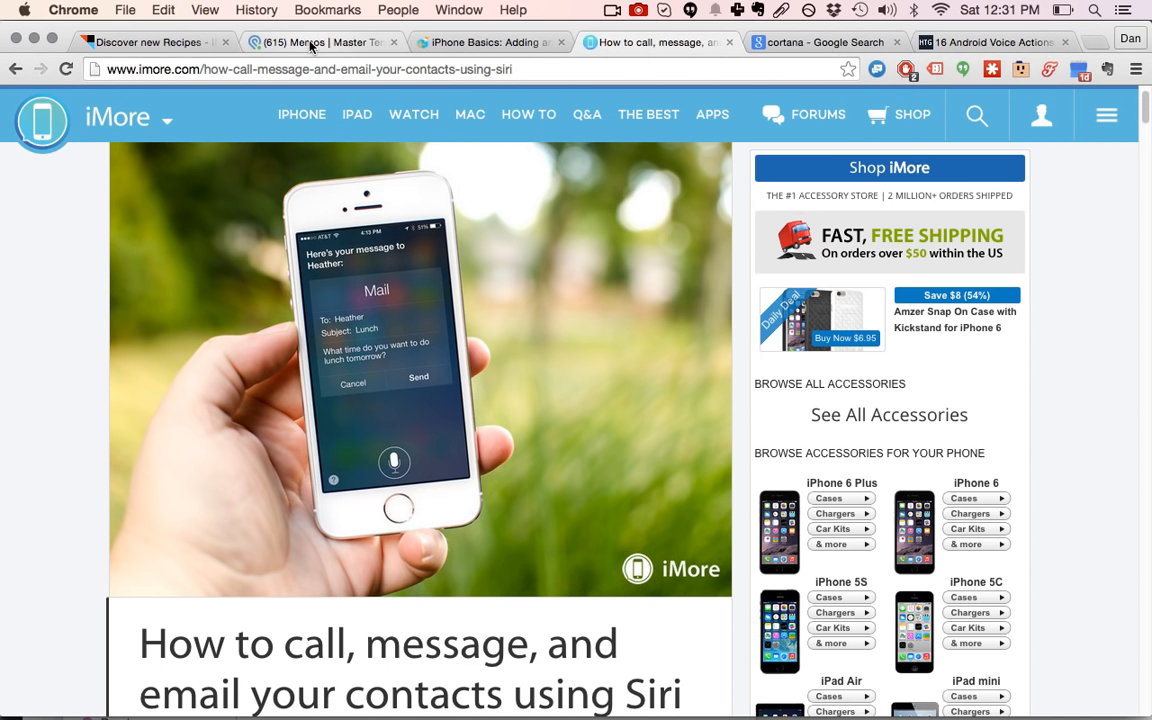
- Glance at Podio's notifications list, then move to the iPhone Basics guide
click(311, 44)
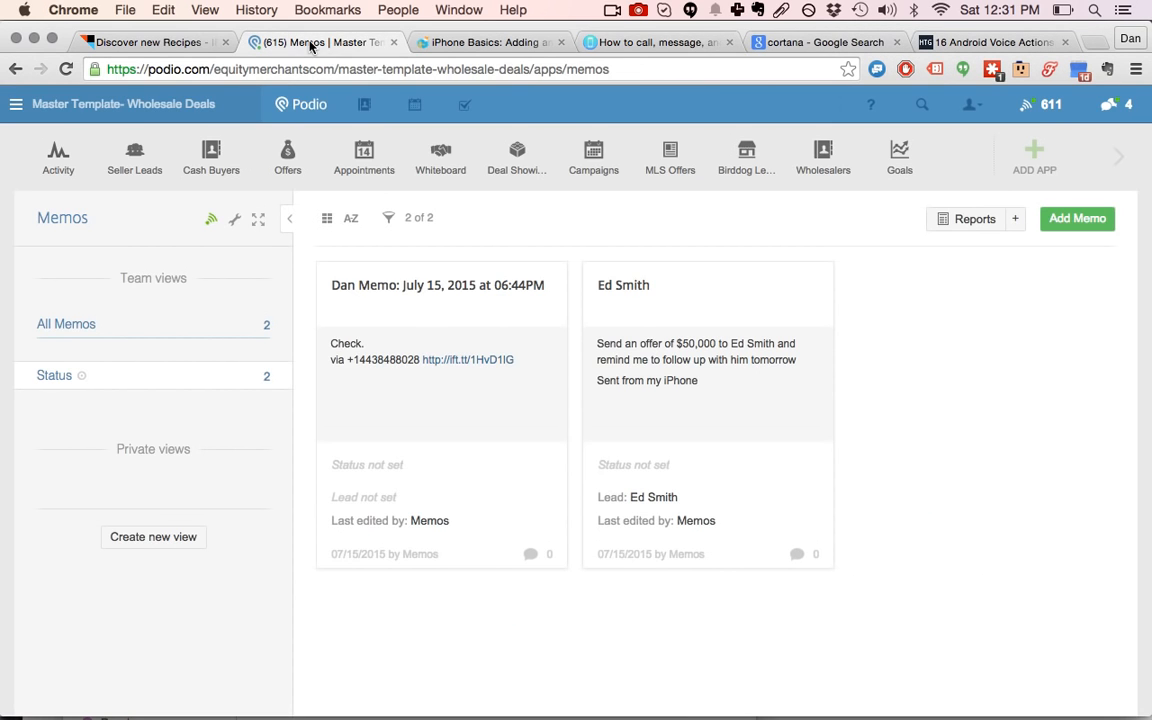
click(1046, 108)
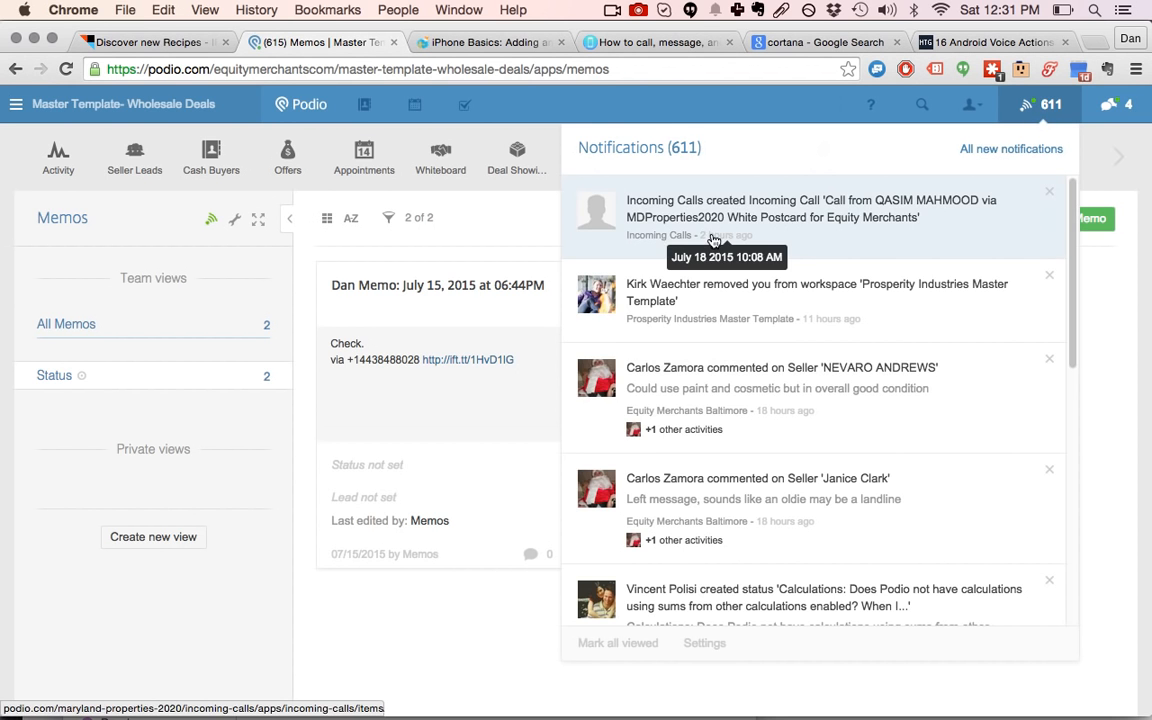
click(1120, 452)
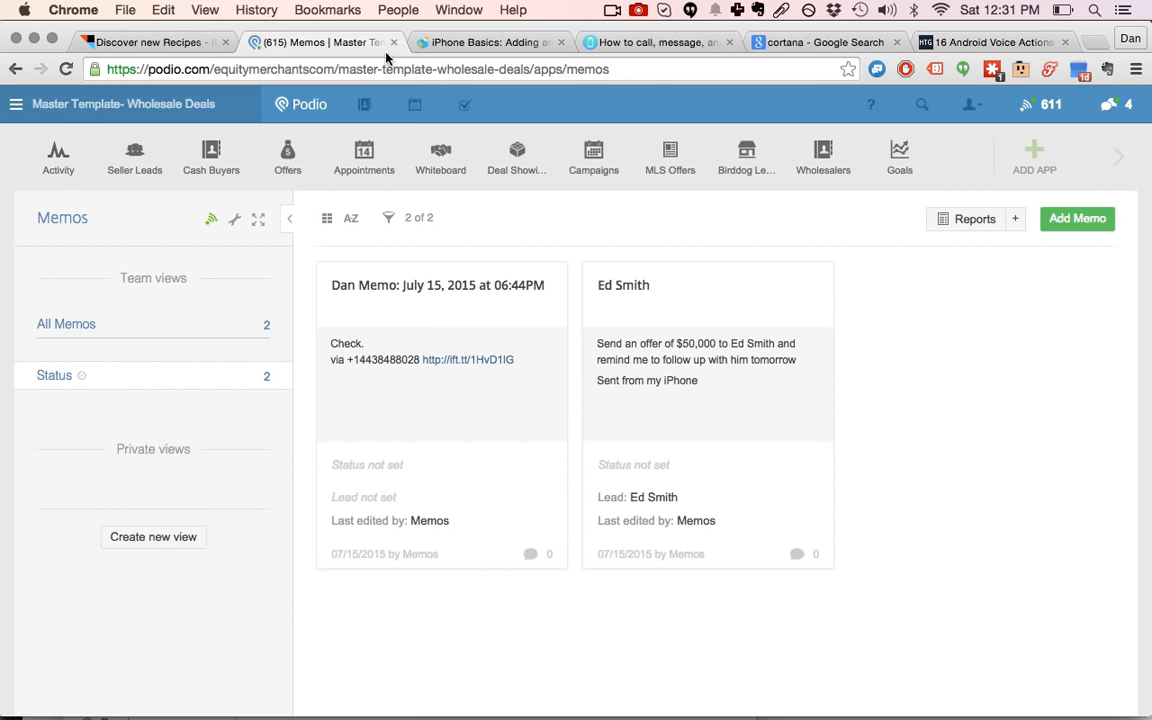
click(484, 43)
- Open How-To Geek's 16 Android Voice Actions article and scroll through it
click(650, 43)
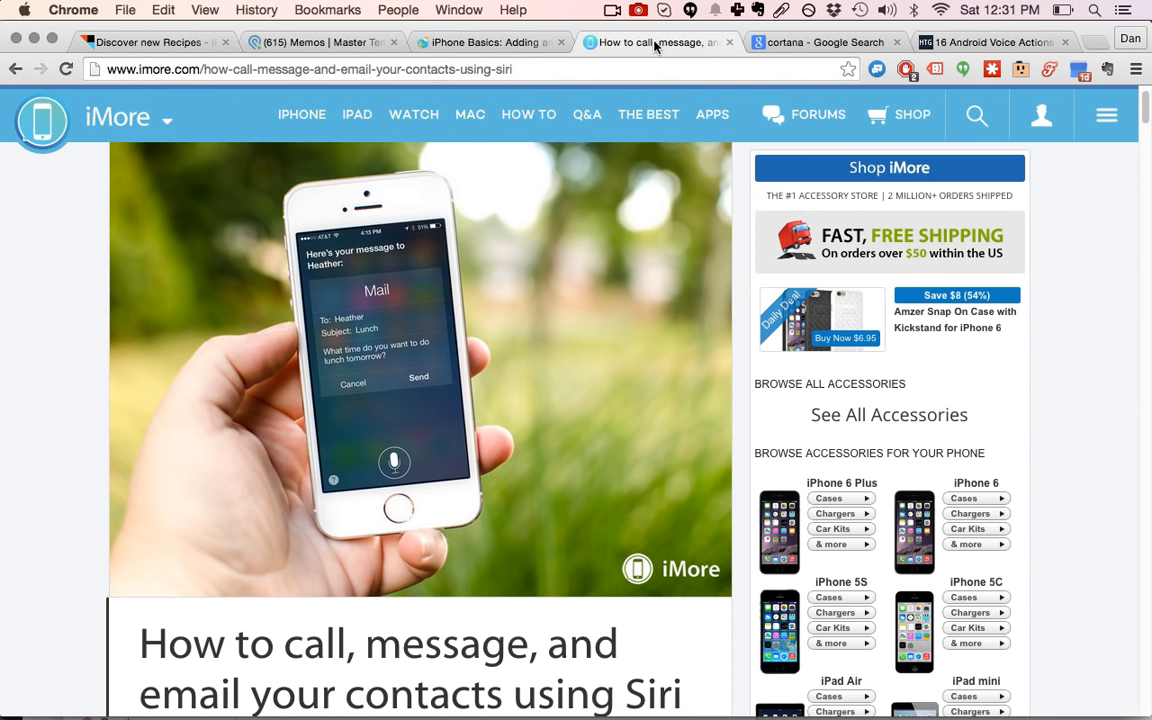
click(818, 42)
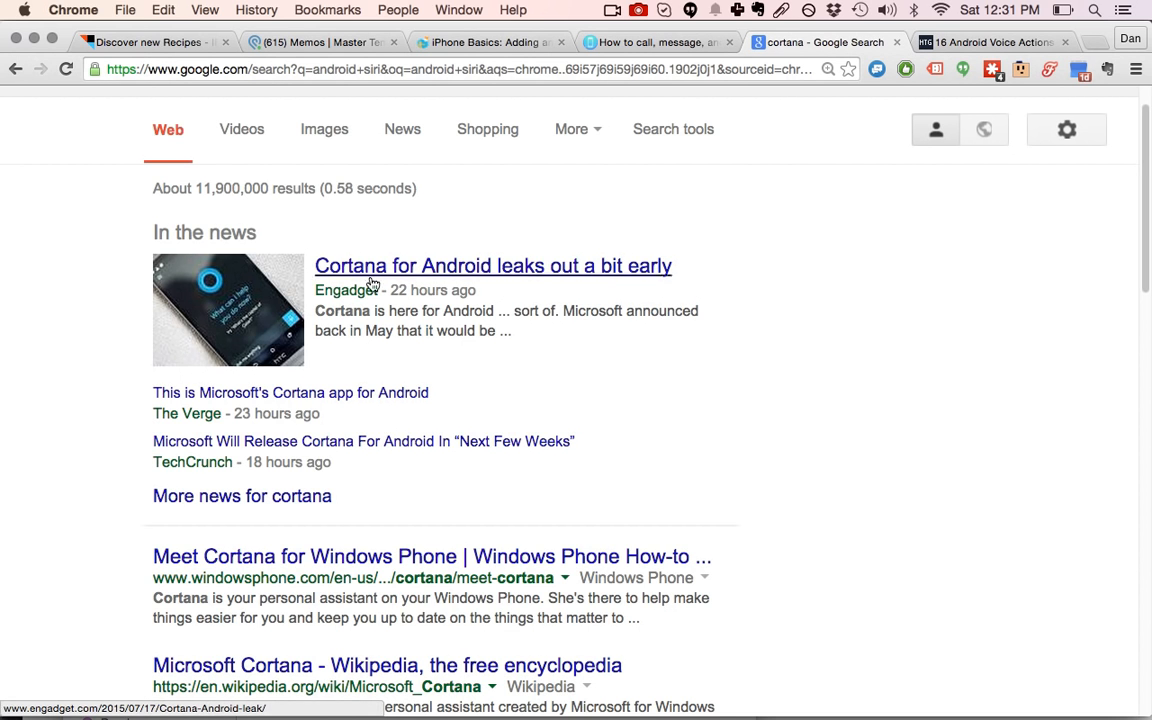
click(948, 44)
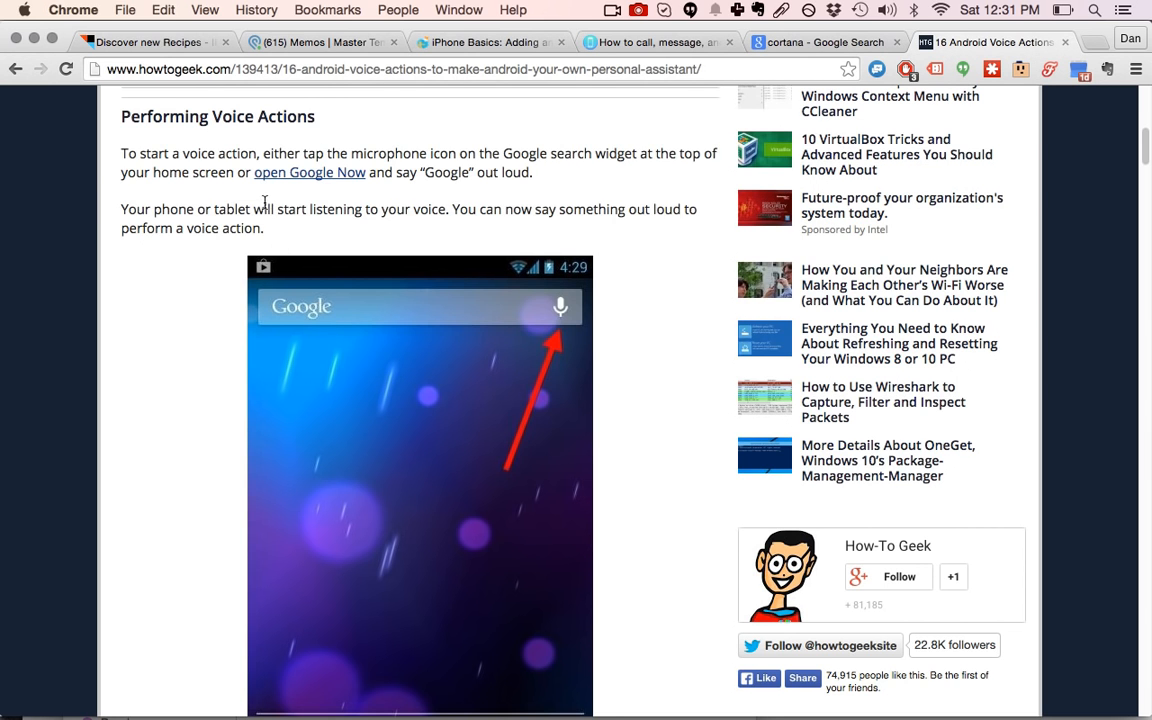
scroll(424, 304, down, 2)
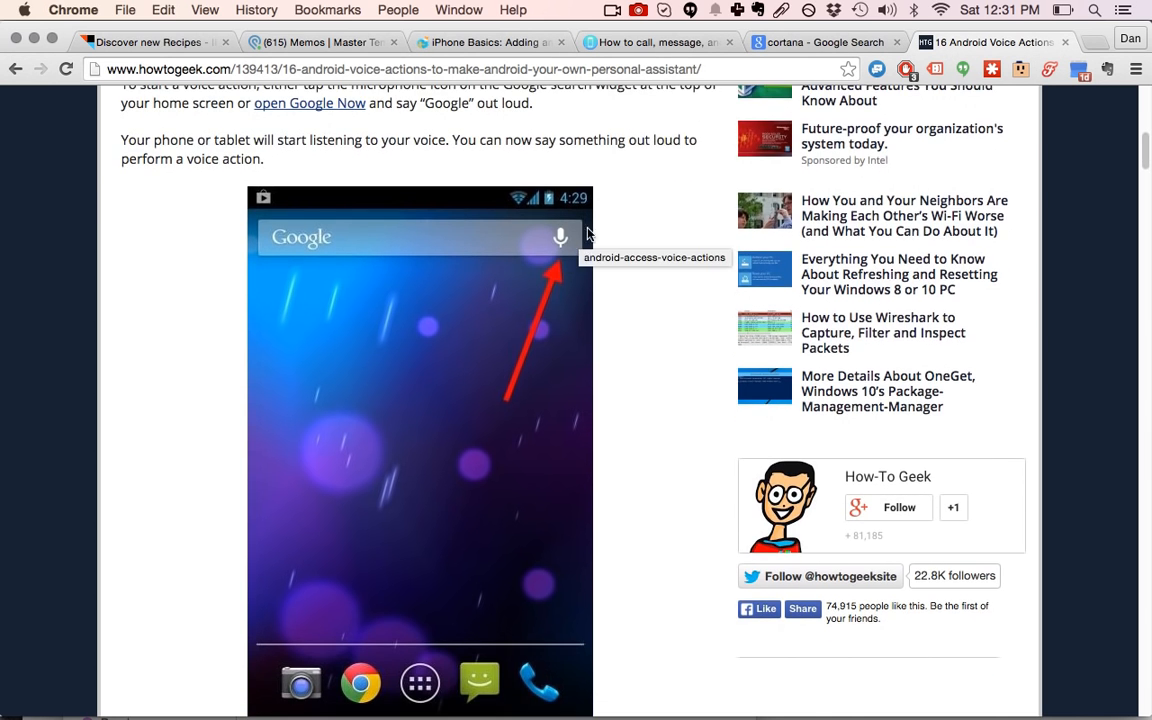
scroll(396, 362, up, 1)
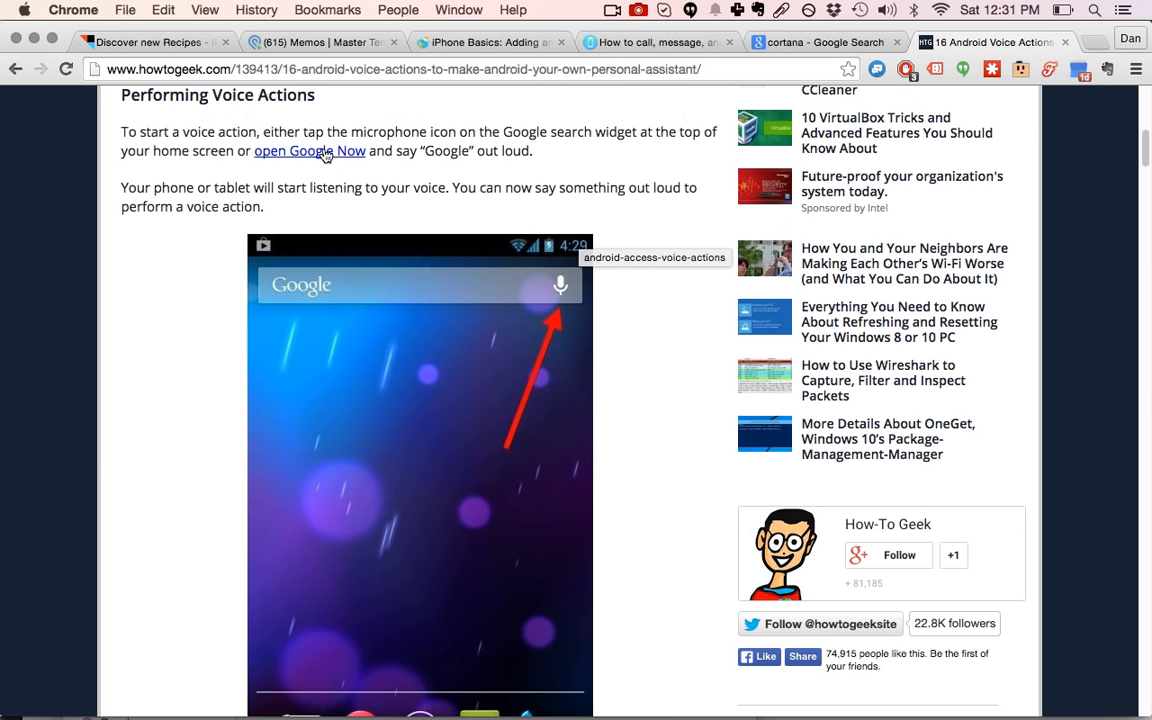
scroll(170, 255, down, 1)
scroll(170, 255, down, 1)
scroll(600, 252, down, 8)
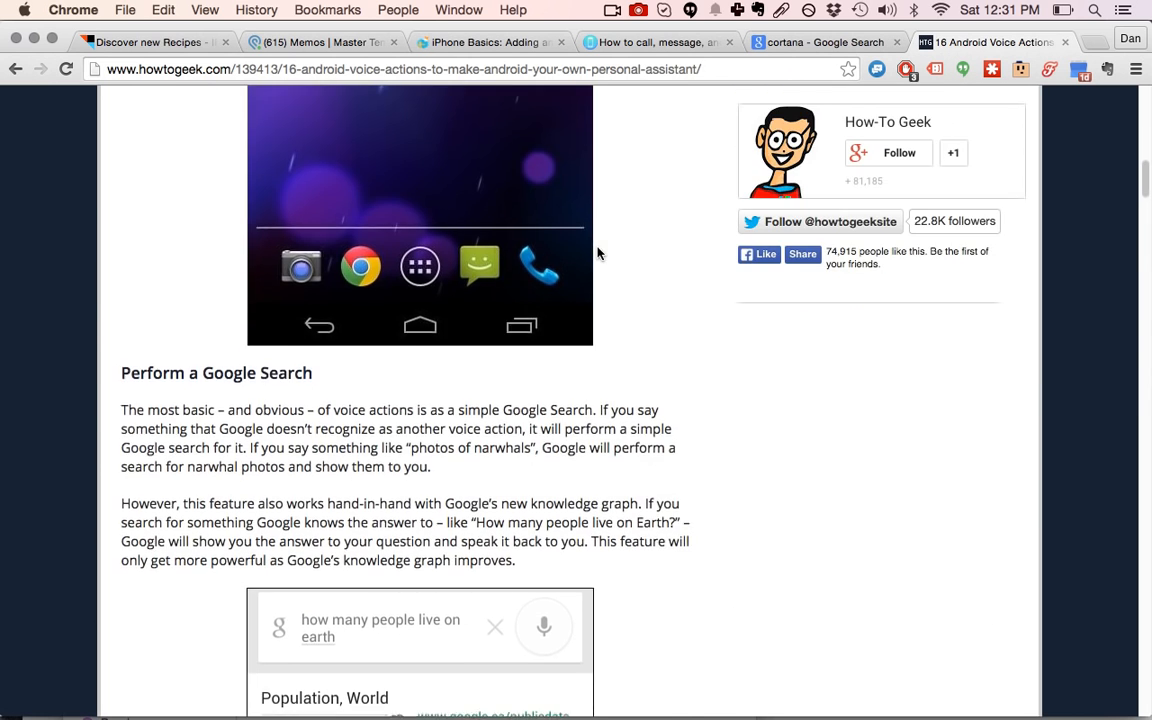
scroll(600, 252, down, 15)
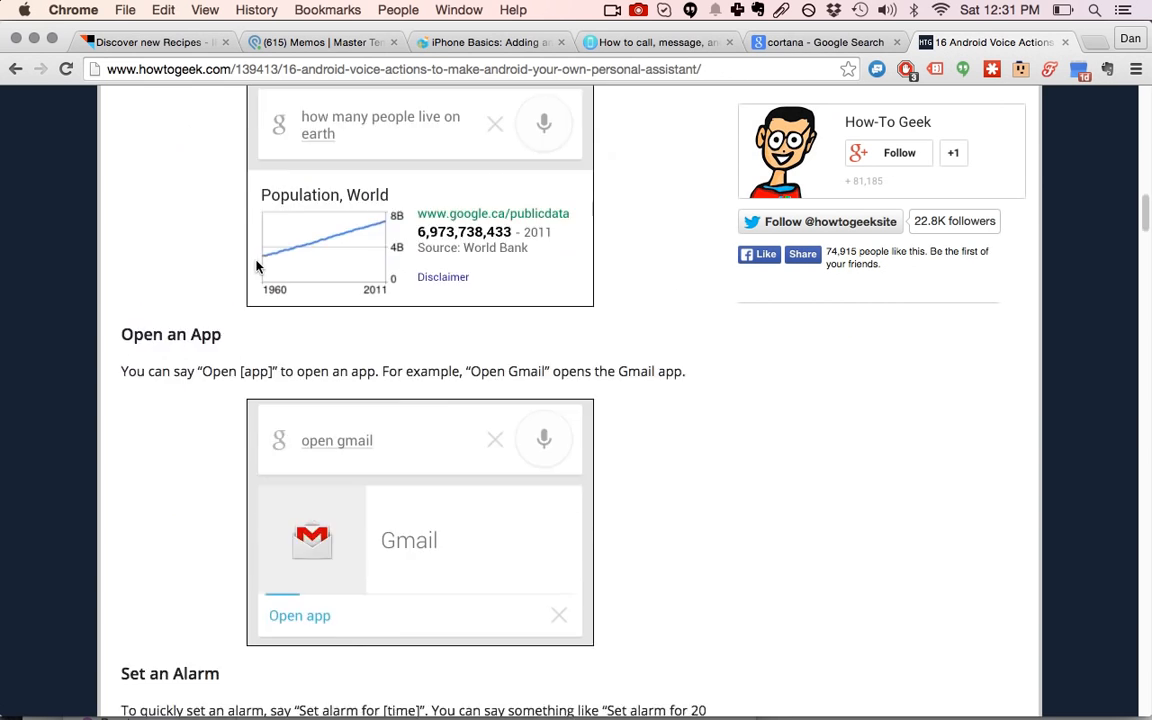
scroll(205, 333, down, 5)
- Find 'send email' in the article, dismiss the club signup popup, and return to Podio Memos
key(super+f)
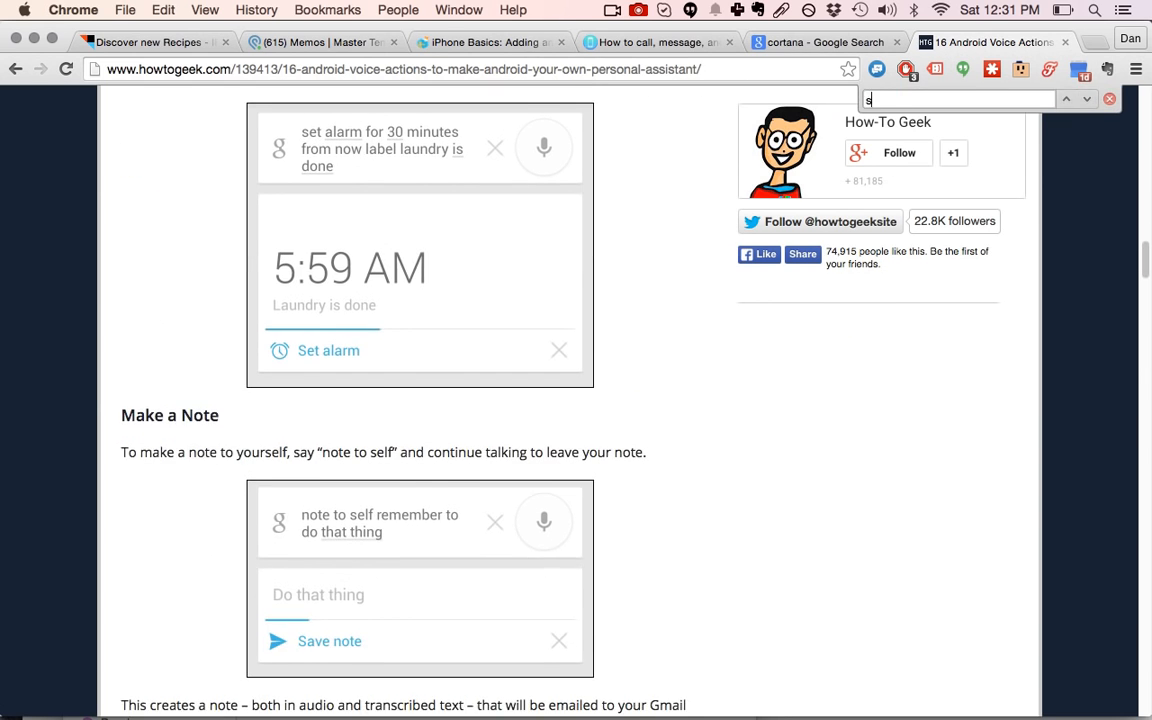
text(send email)
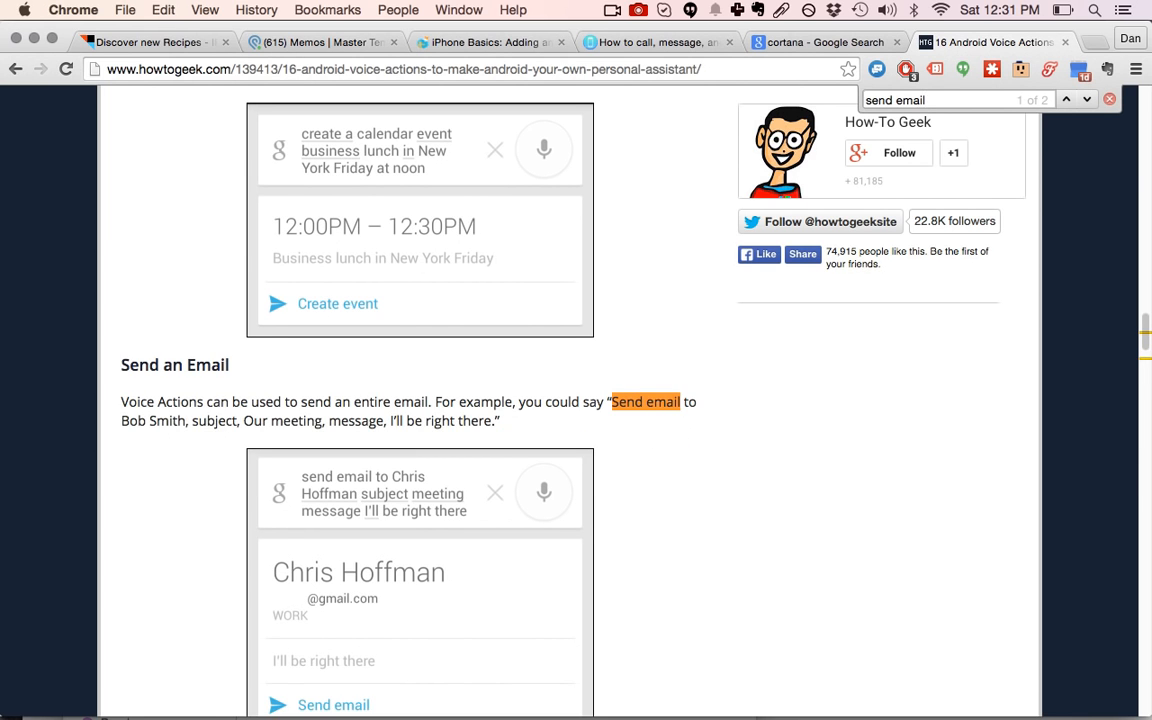
scroll(160, 500, down, 3)
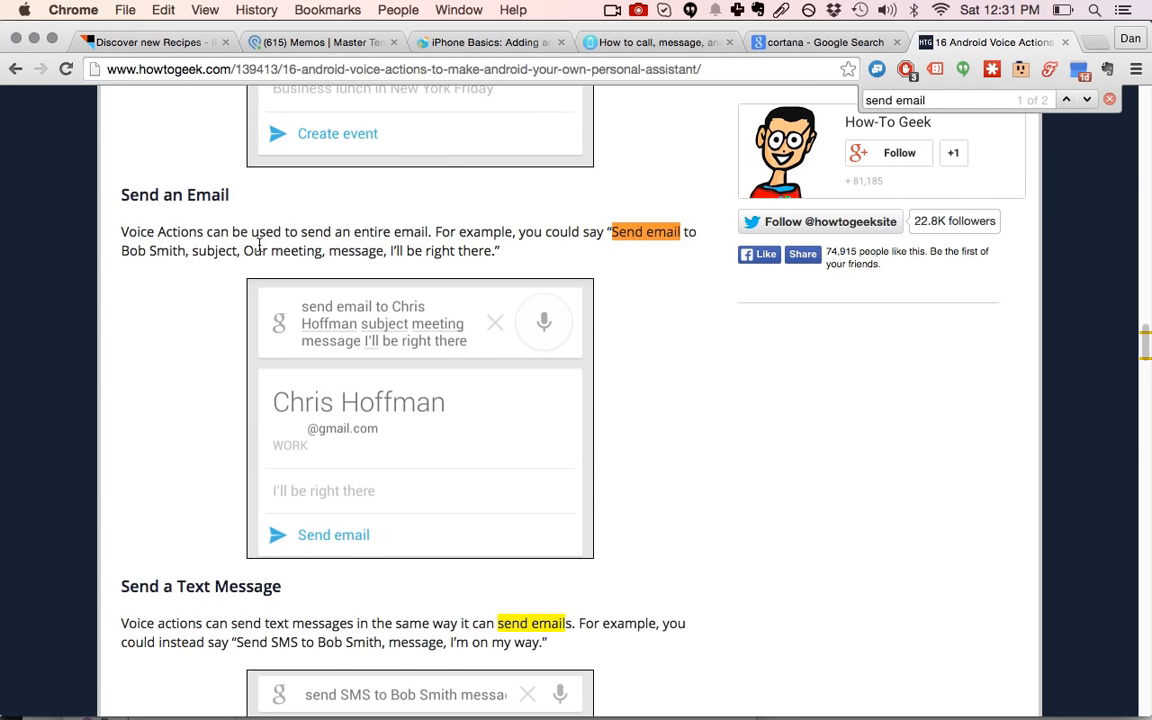
scroll(150, 359, down, 1)
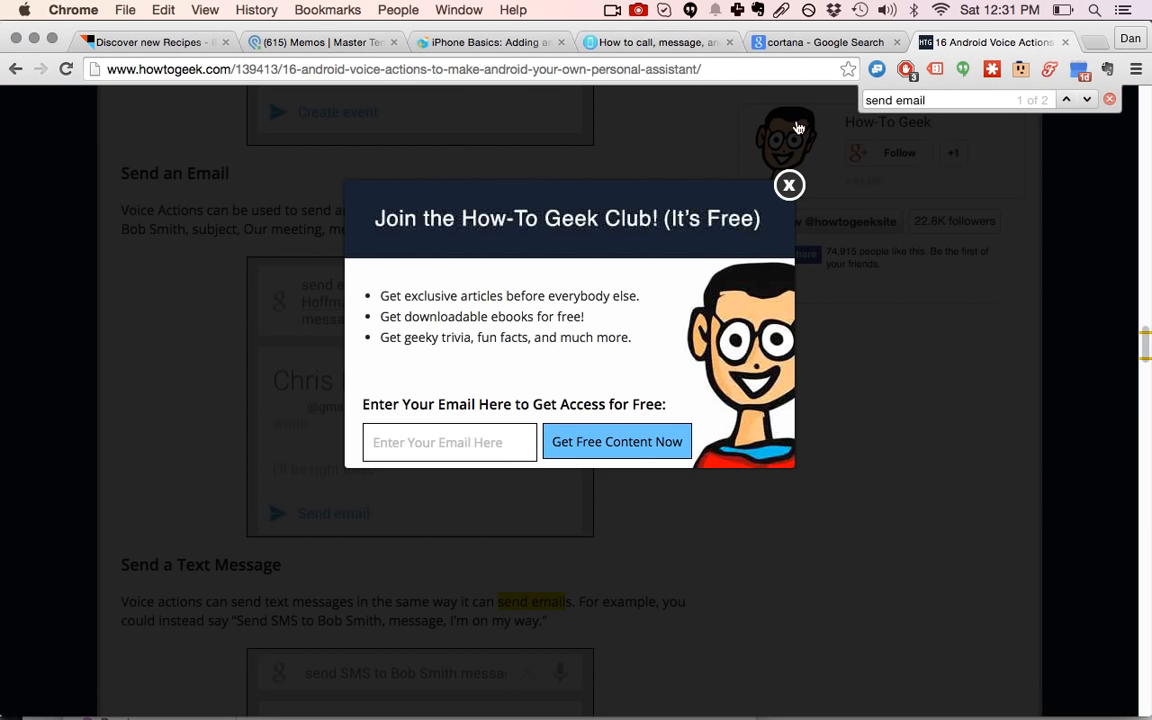
click(789, 184)
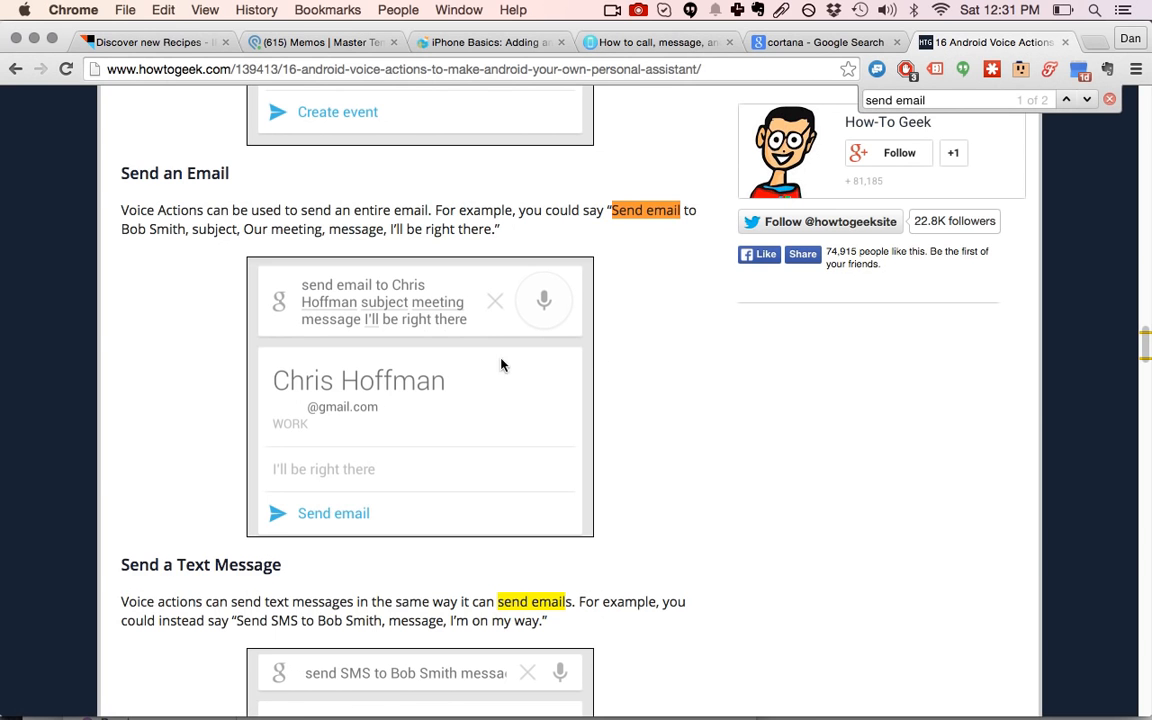
click(311, 42)
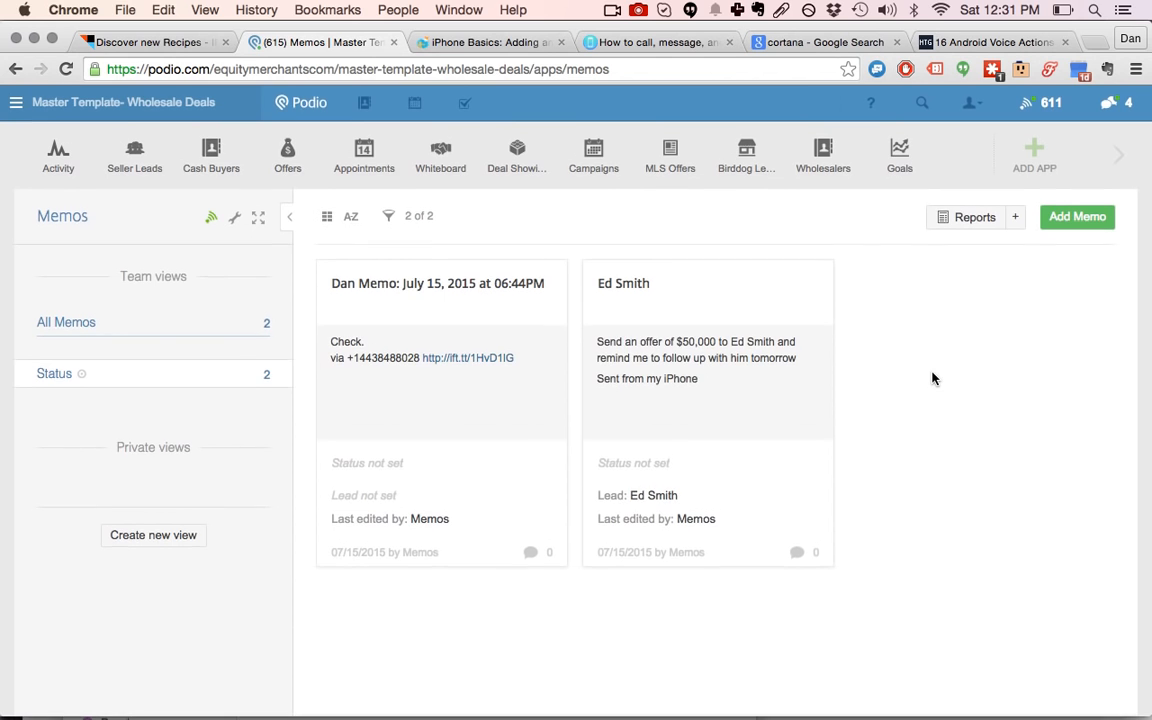
click(680, 321)
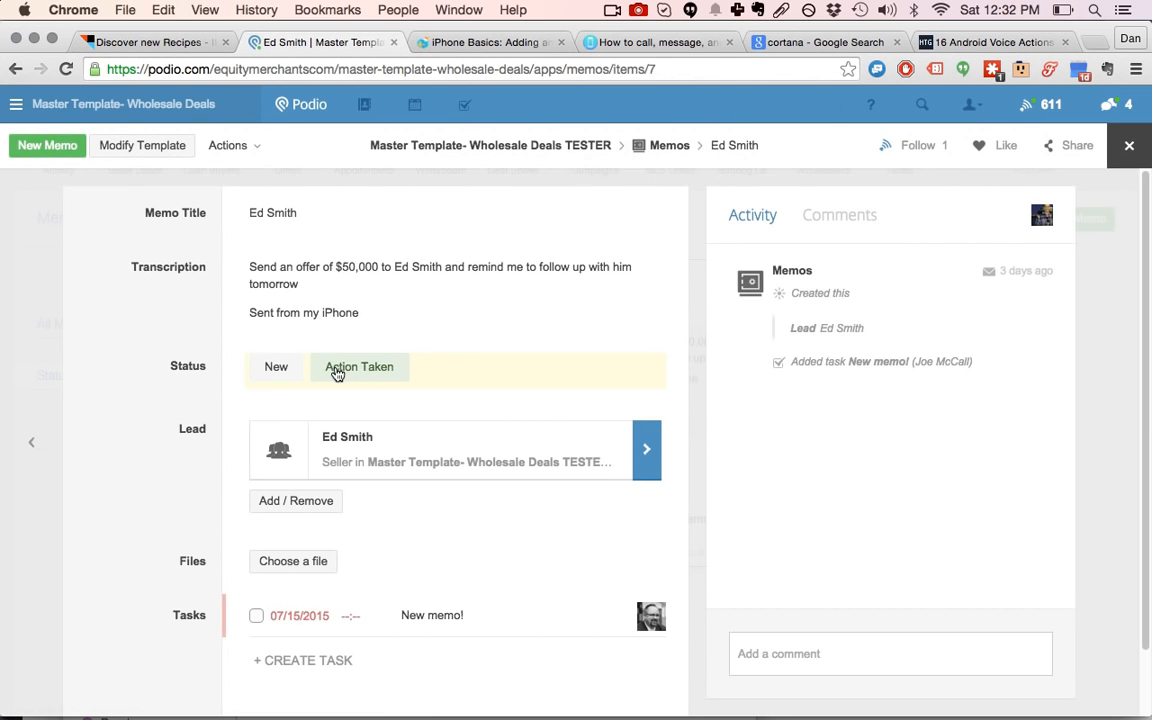
scroll(140, 400, down, 1)
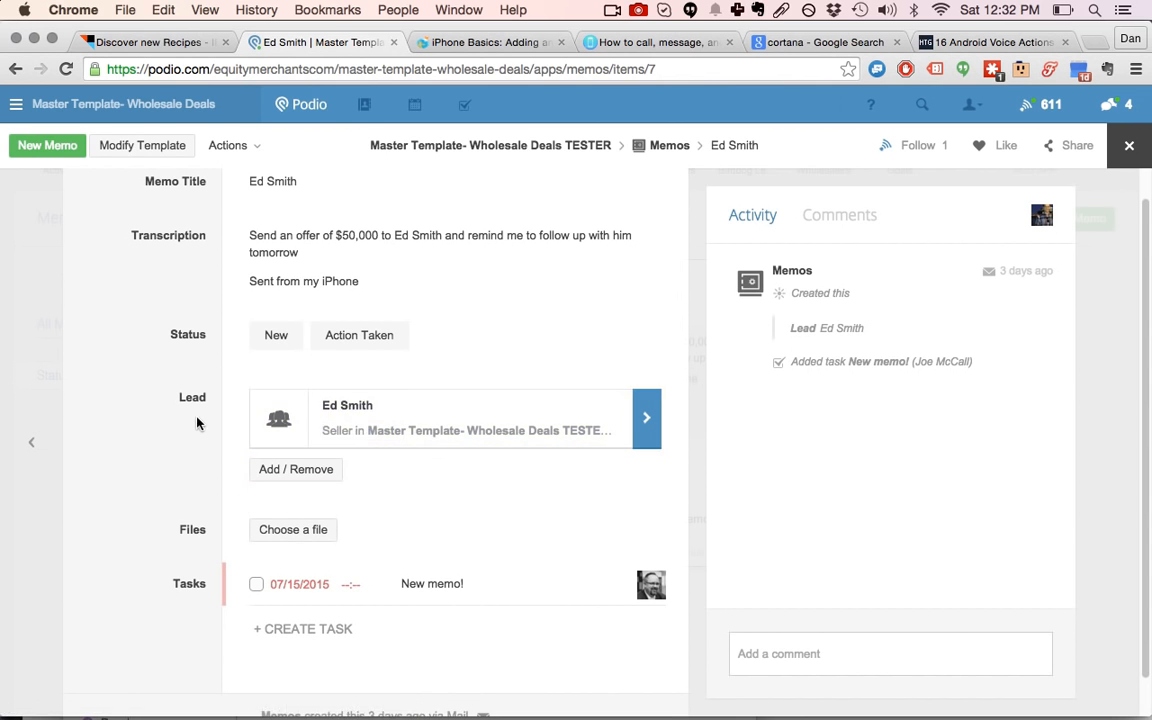
scroll(180, 428, up, 1)
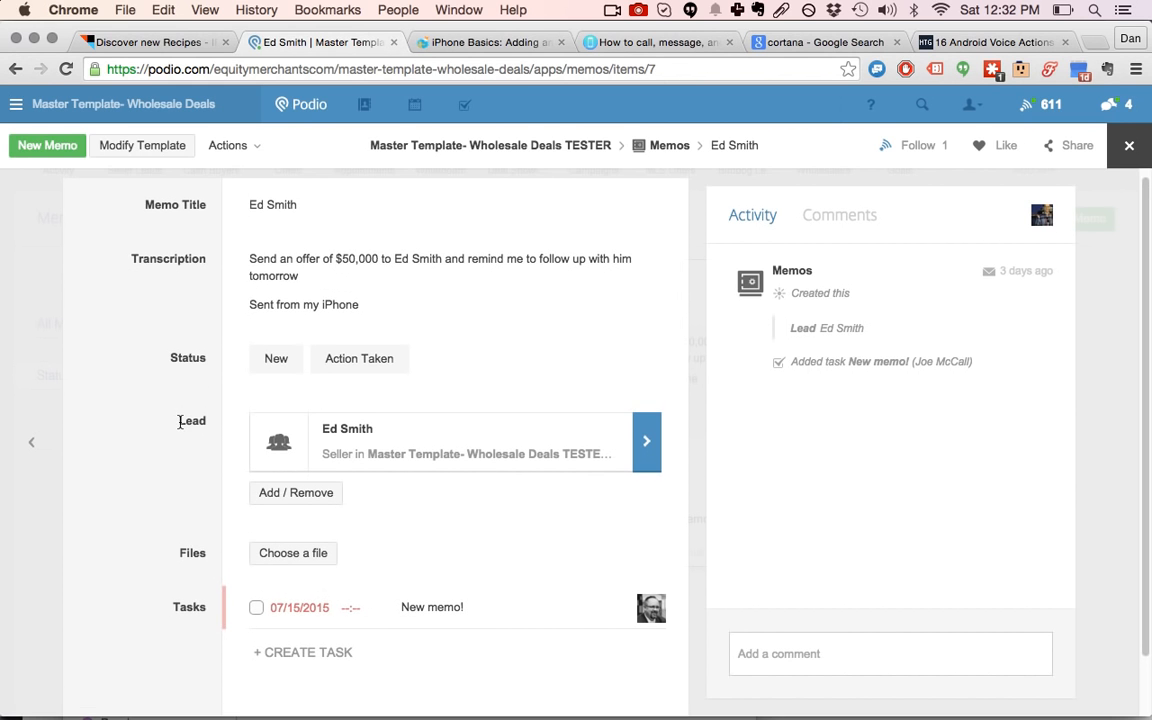
click(269, 496)
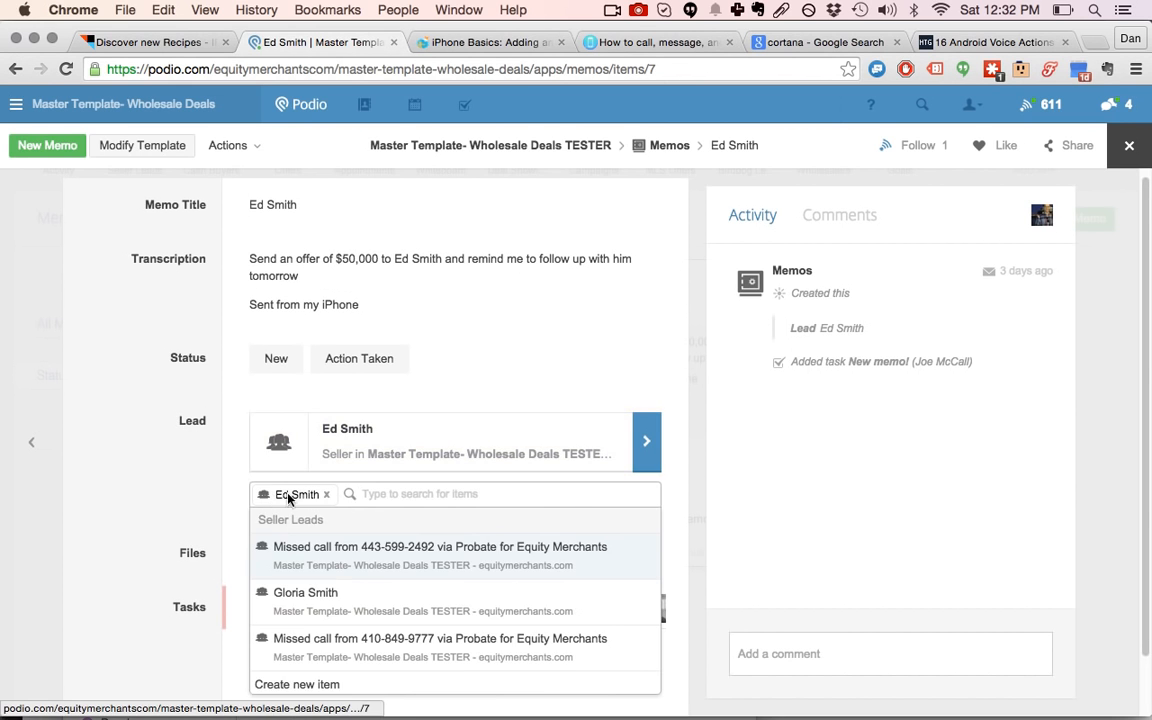
text(seller)
key(BackSpace)
key(BackSpace)
key(BackSpace)
key(BackSpace)
key(BackSpace)
key(BackSpace)
click(158, 483)
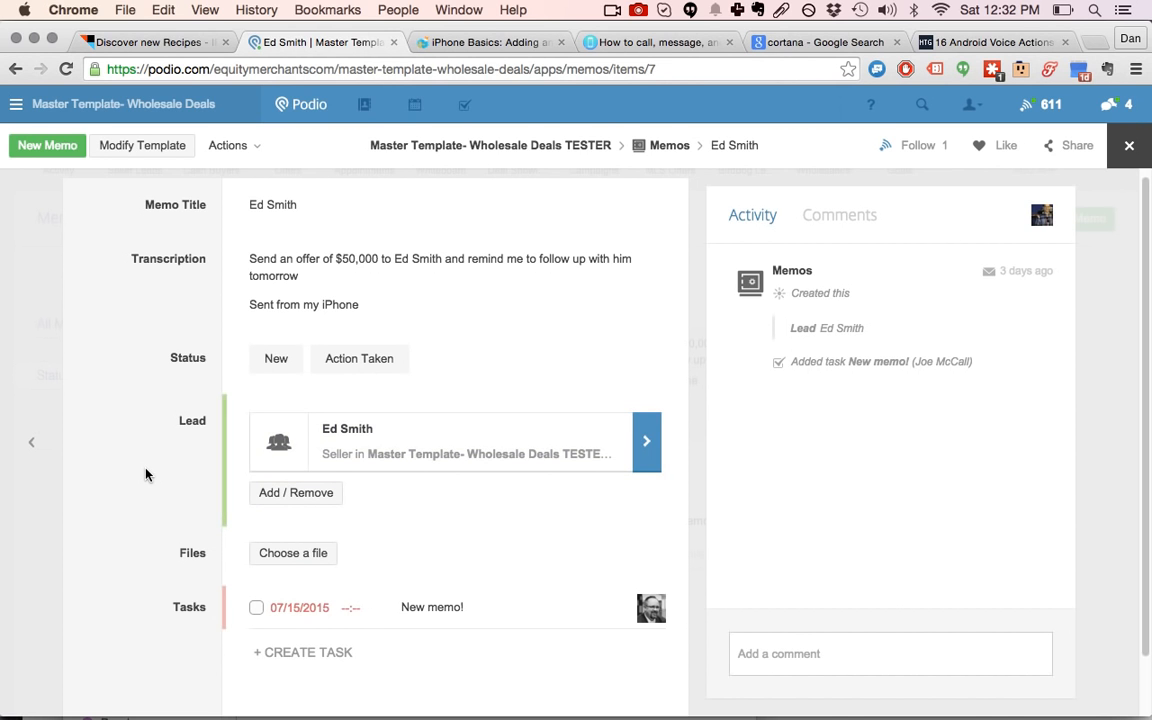
- Load globiflow.com in the iPhone Basics tab
click(470, 43)
click(437, 70)
text(globiflow.com)
key(Return)
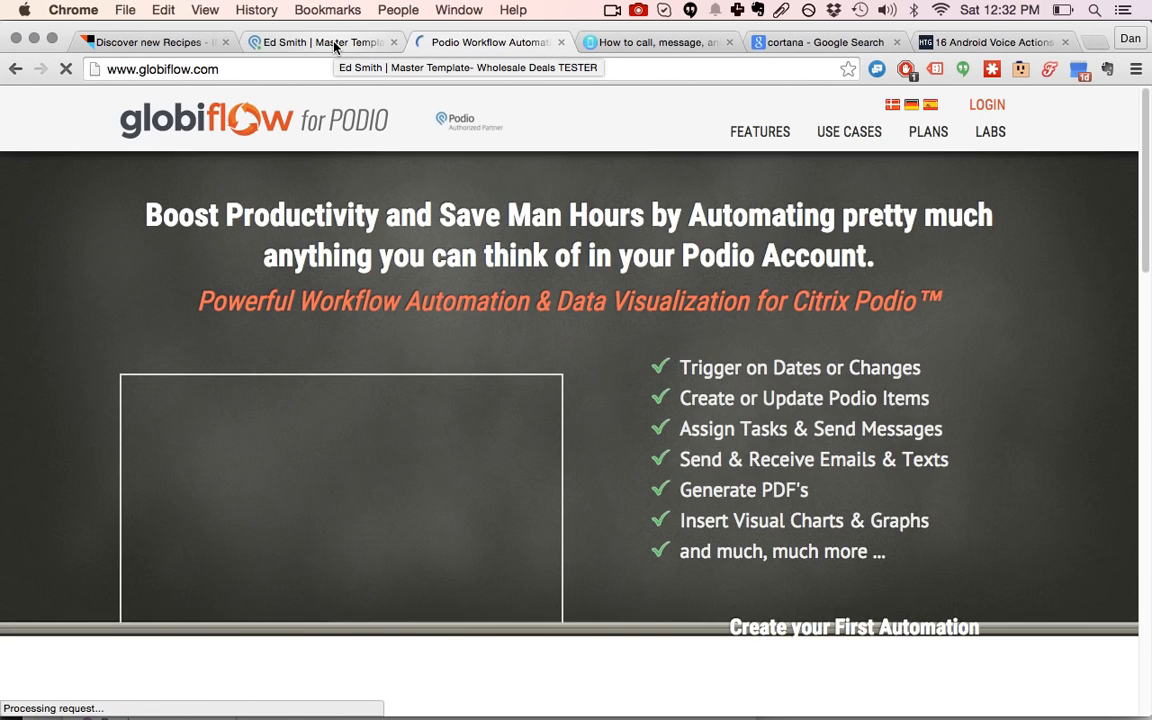
- Log in to GlobiFlow and edit the Memos 'References Lead Memo' flow under Master Template- Wholesale Deals TESTER
click(989, 110)
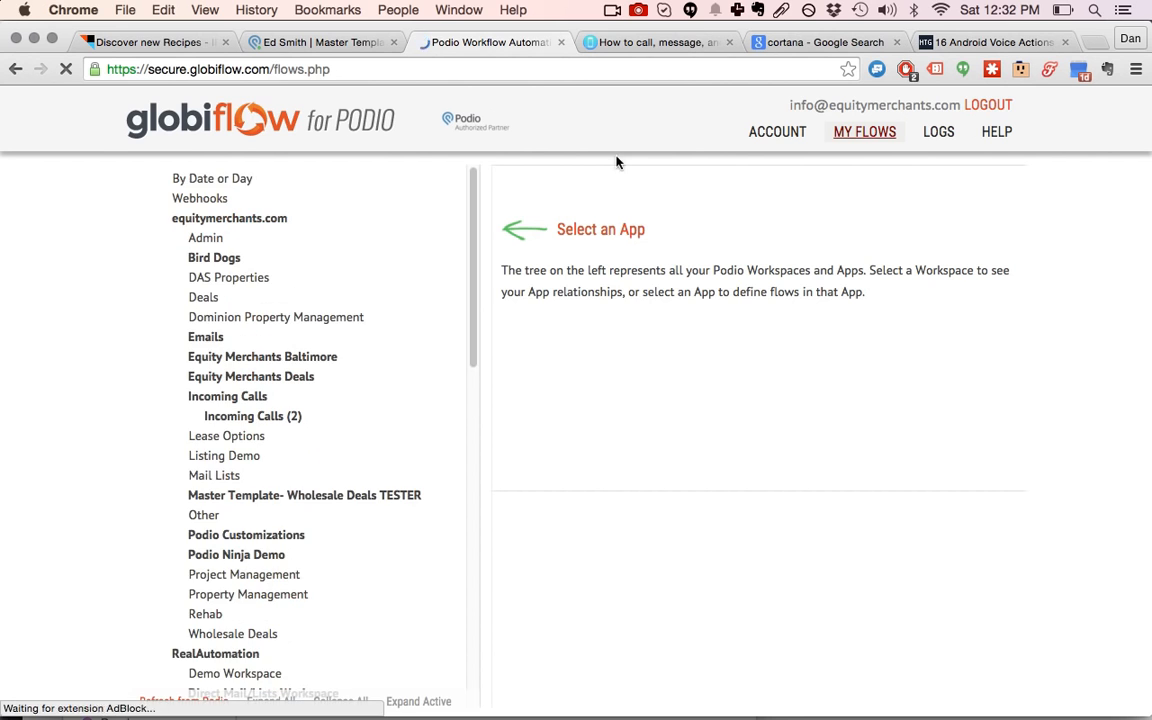
click(143, 40)
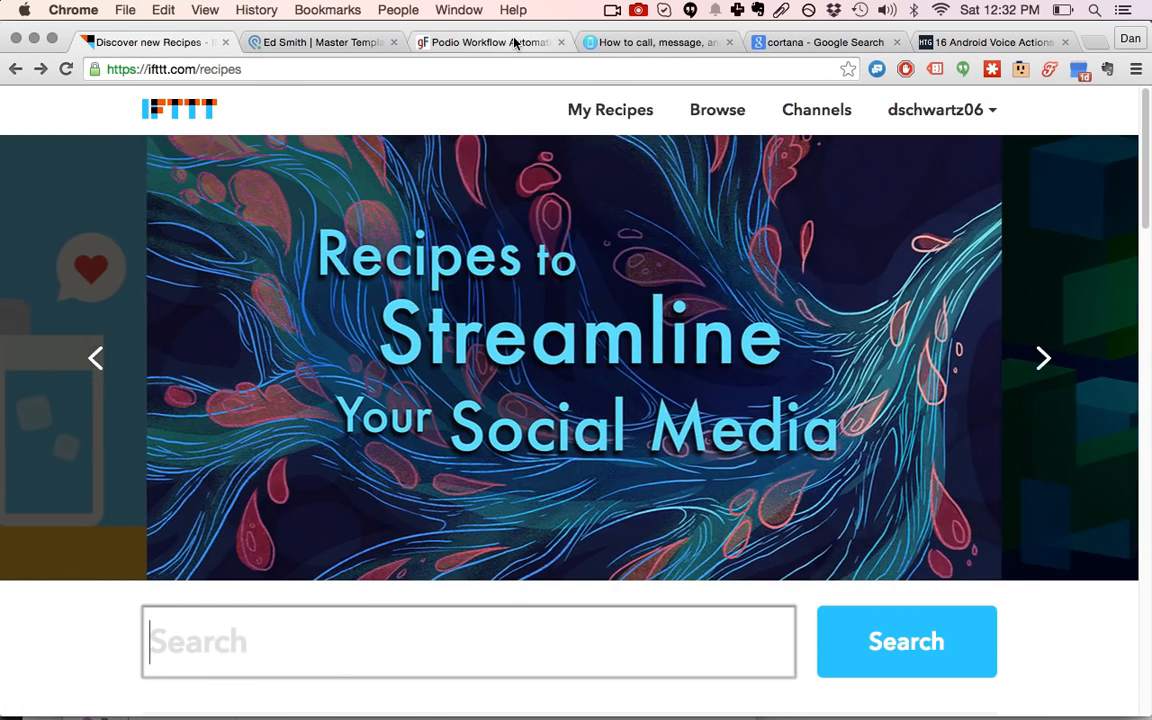
click(520, 42)
scroll(230, 409, down, 3)
scroll(245, 400, up, 3)
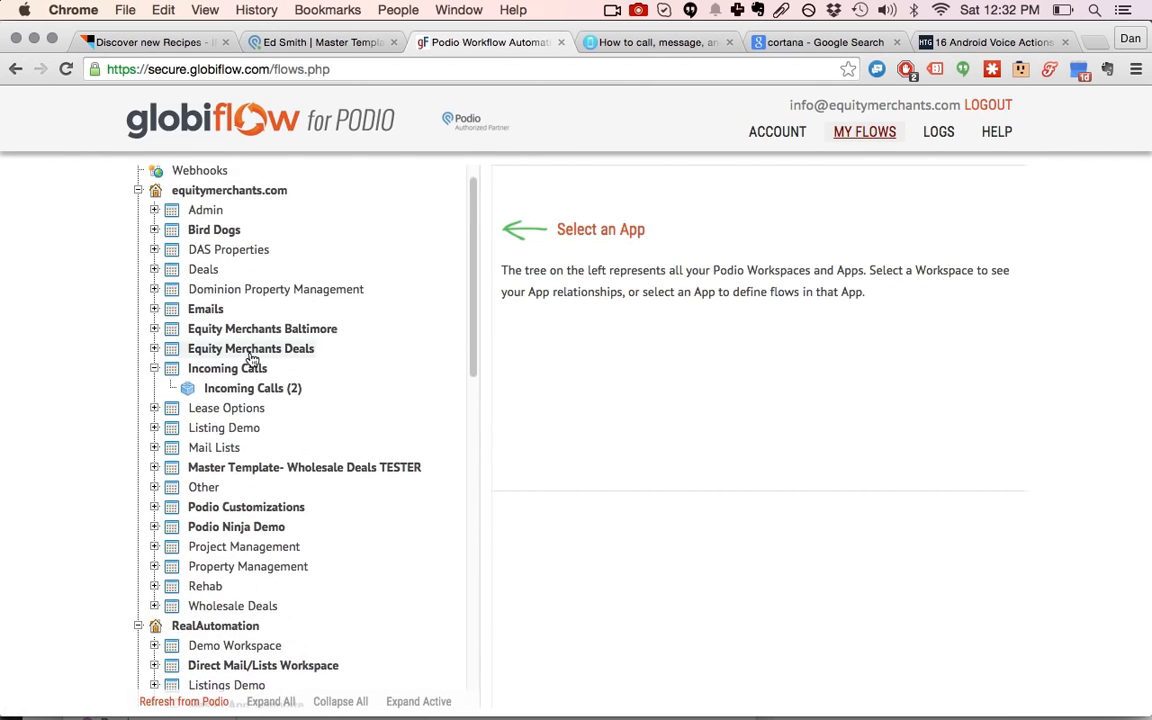
click(249, 476)
click(154, 467)
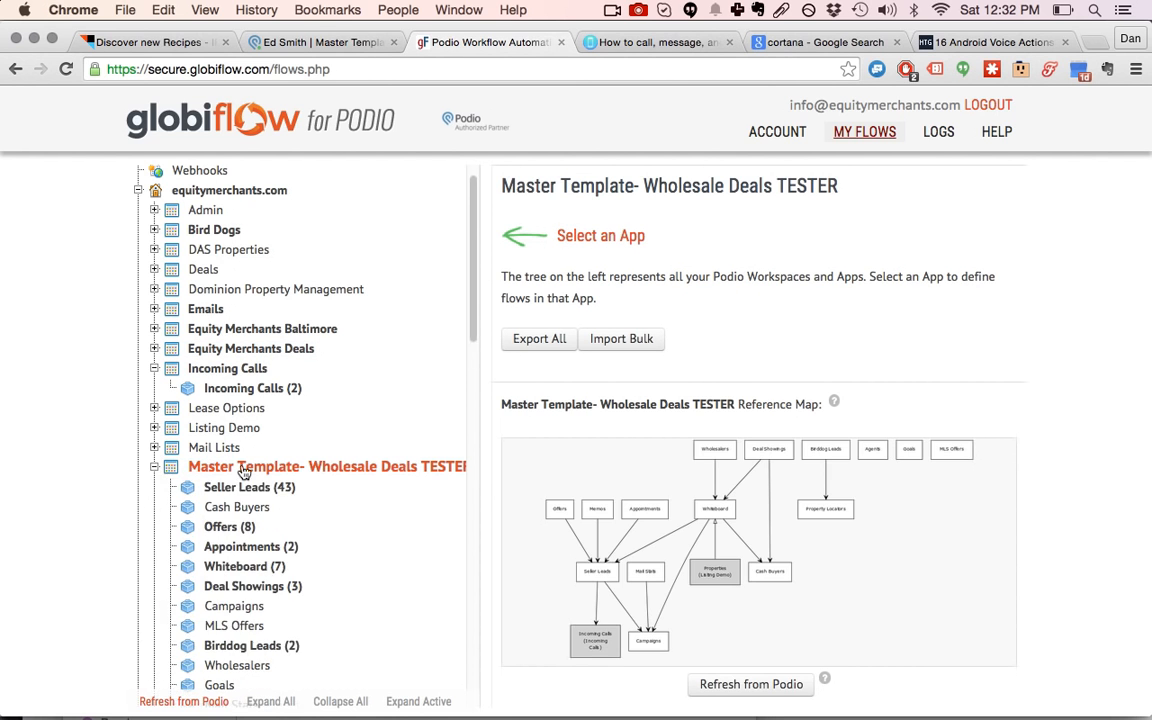
scroll(184, 471, down, 6)
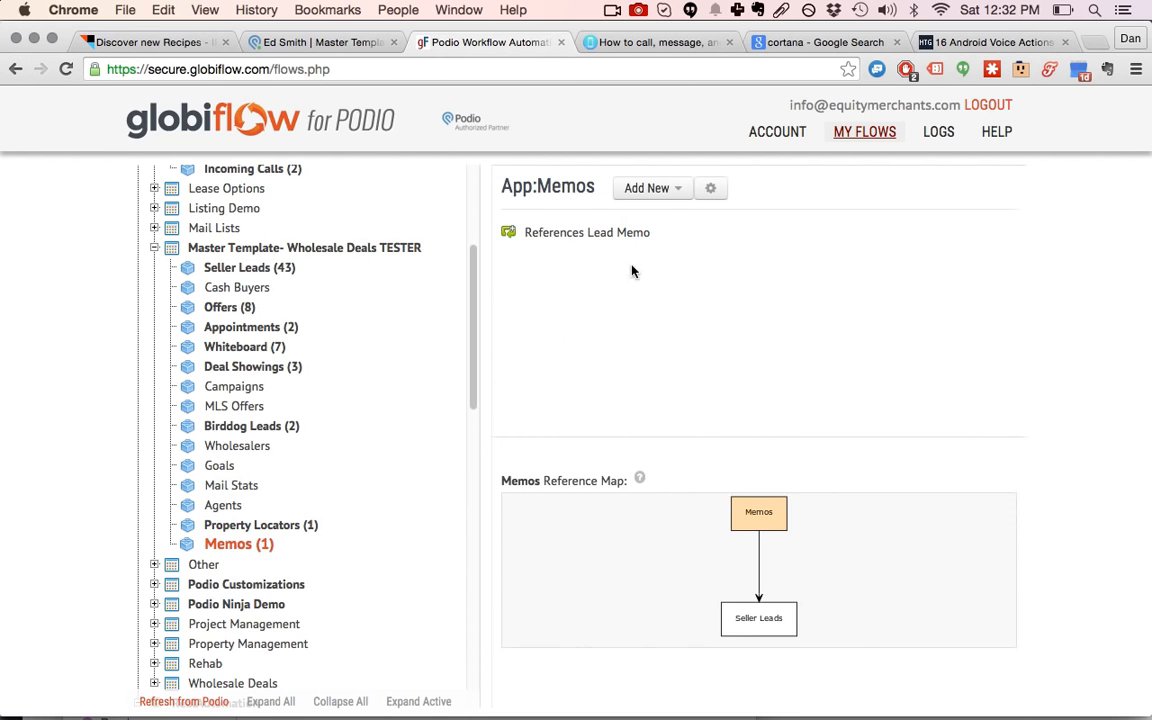
click(607, 232)
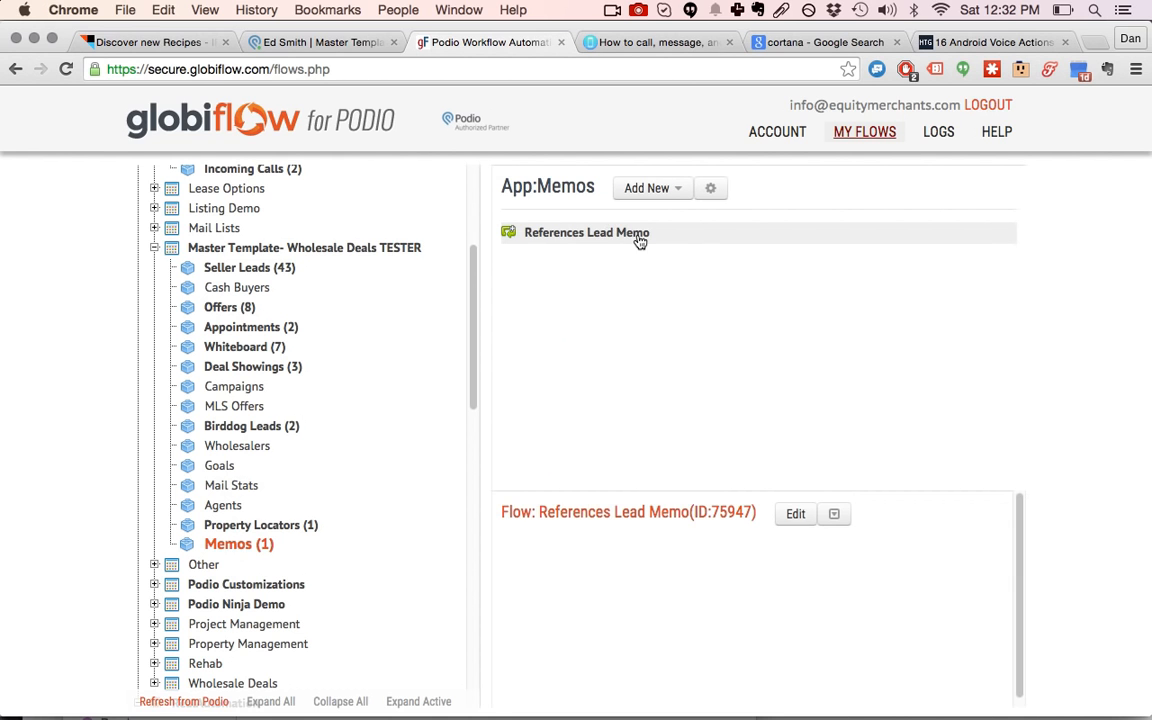
click(795, 514)
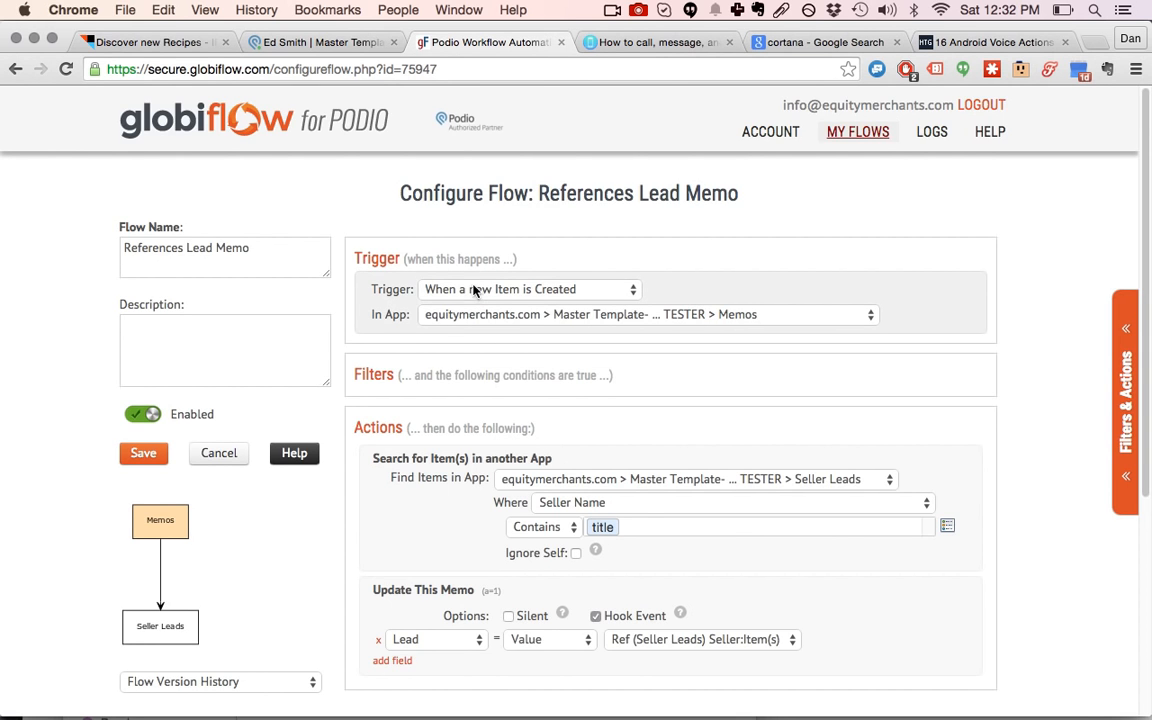
- Browse the flow's list of available filters and actions without adding any
scroll(510, 290, down, 2)
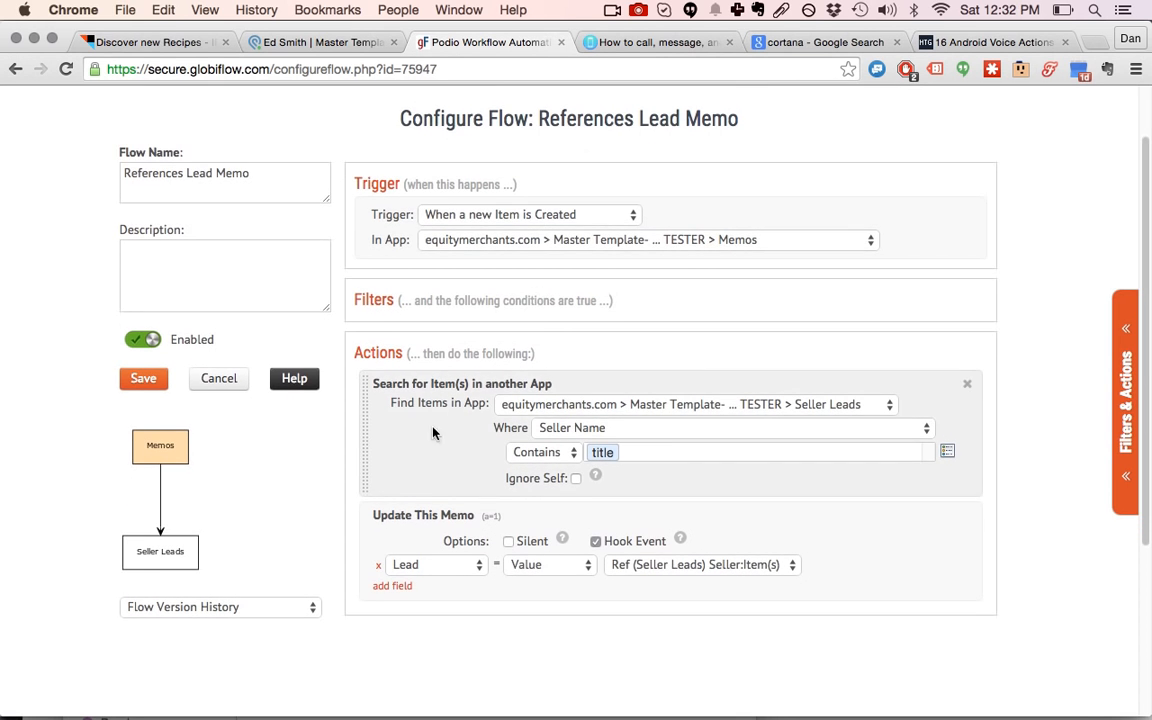
scroll(428, 448, down, 1)
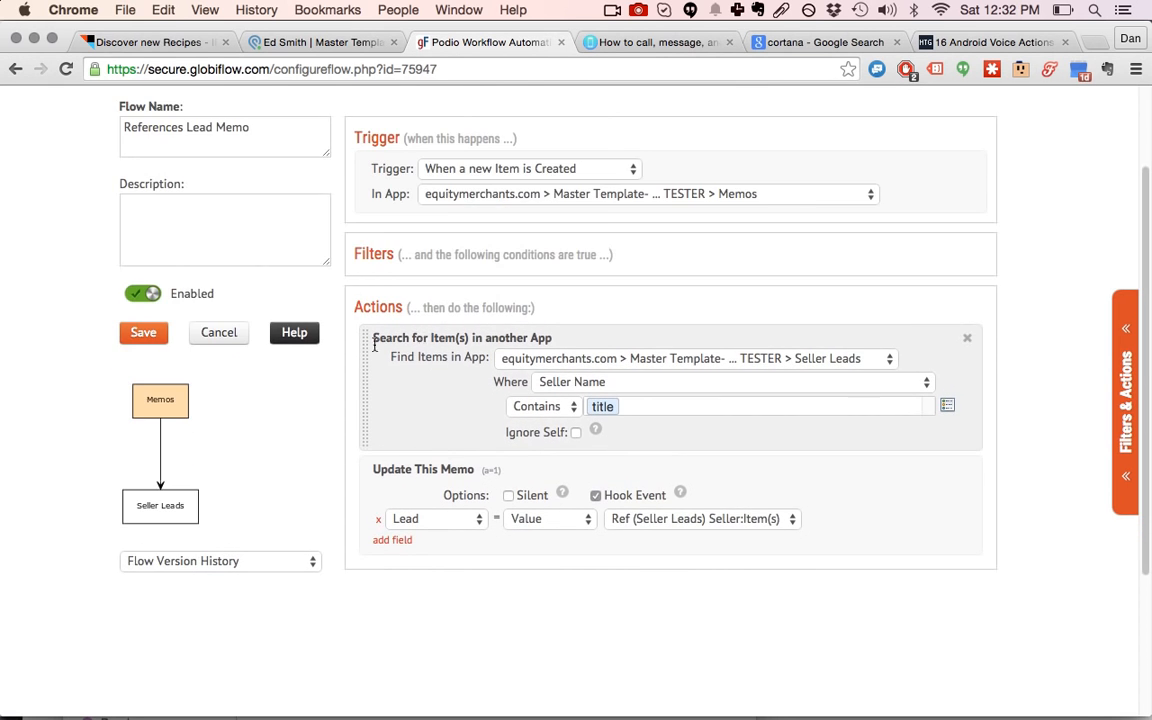
click(1124, 390)
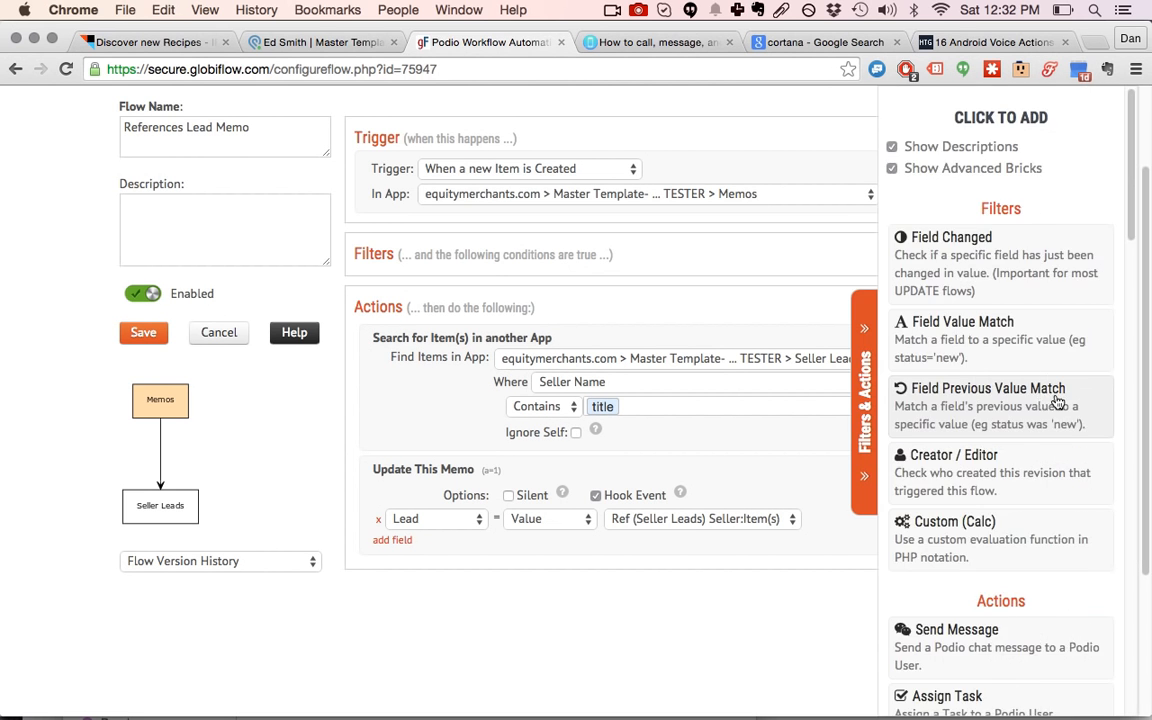
scroll(1040, 399, down, 5)
scroll(1038, 399, down, 15)
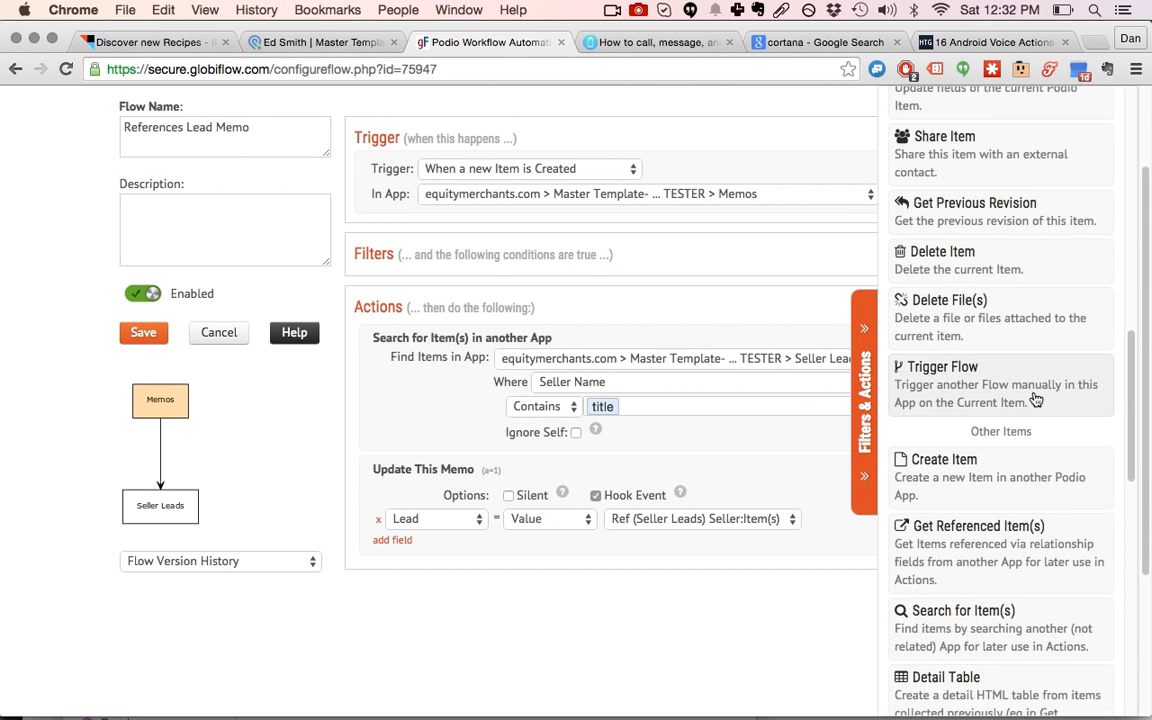
scroll(952, 485, down, 2)
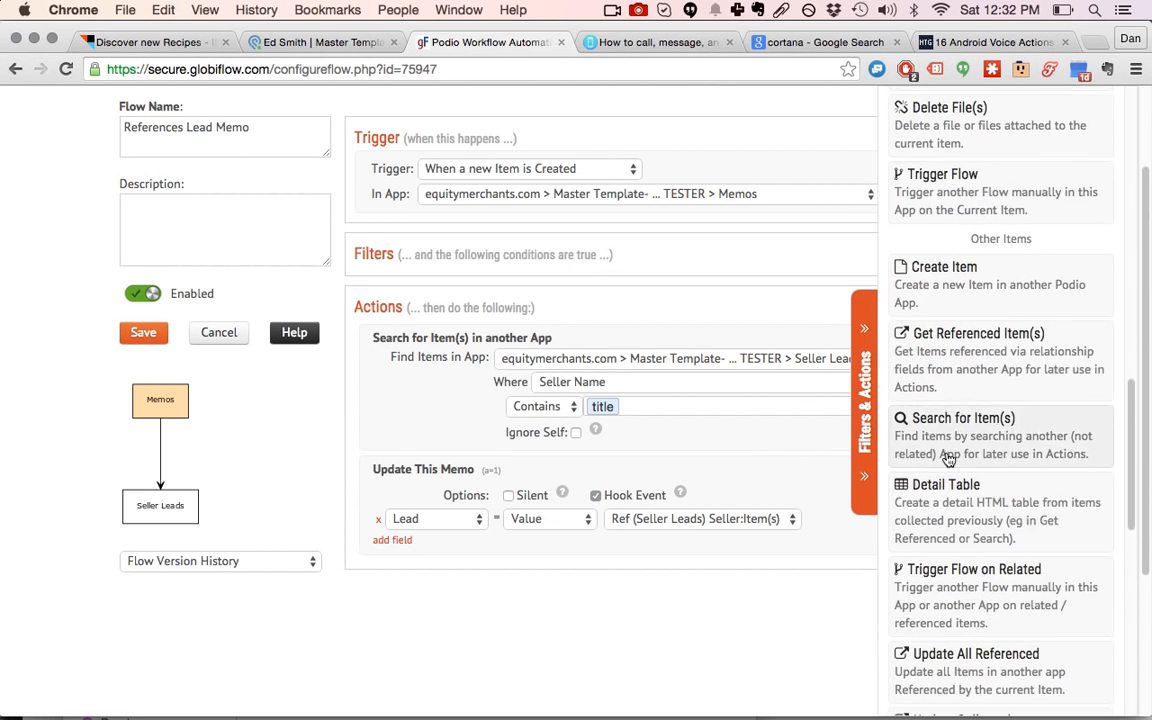
click(867, 420)
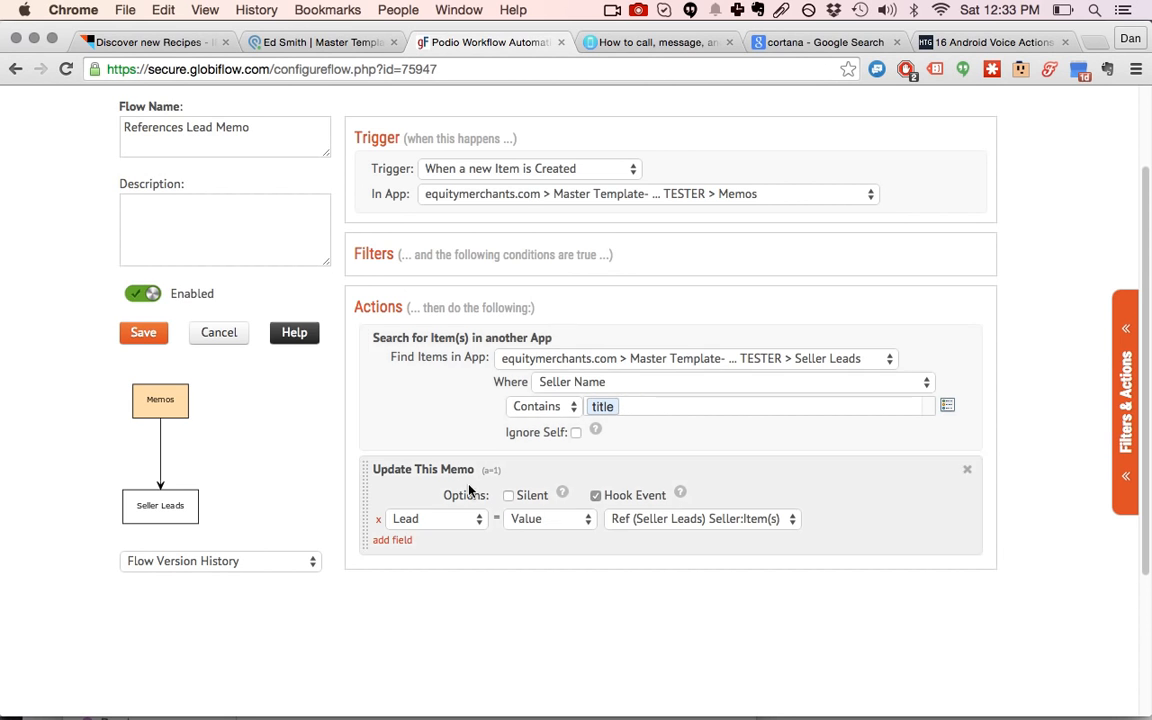
- Confirm the update sets the memo's Lead to Ref (Seller Leads) Seller:Item(s)
click(414, 520)
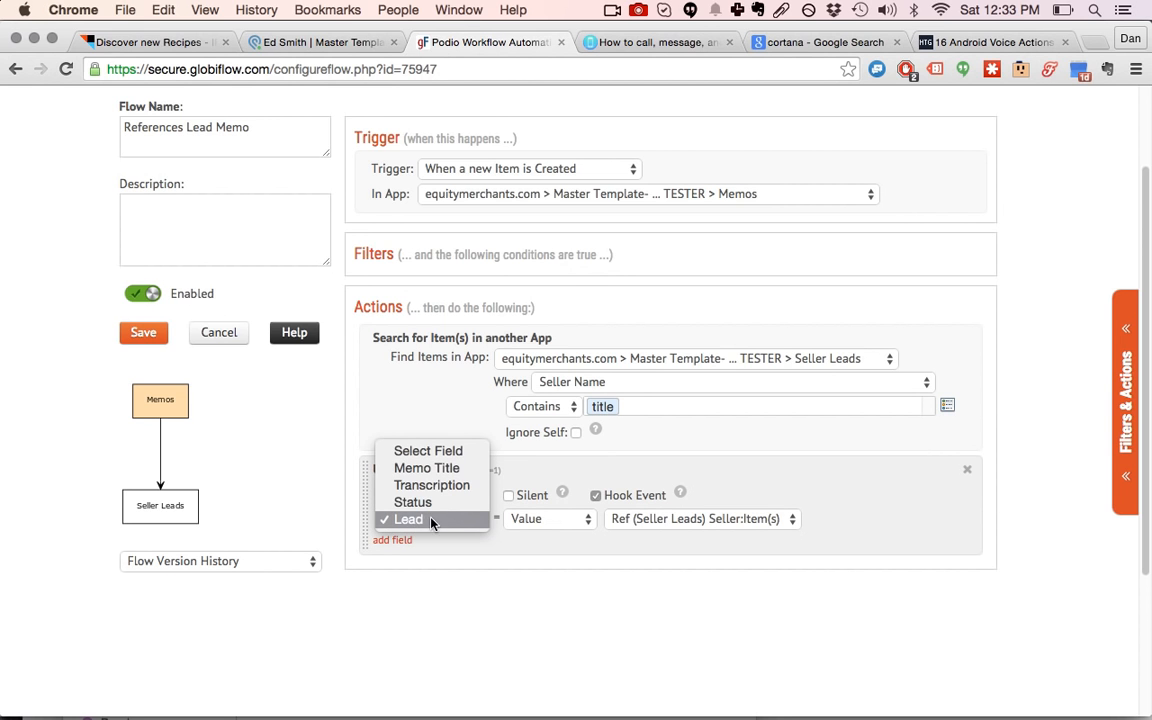
click(444, 566)
click(345, 47)
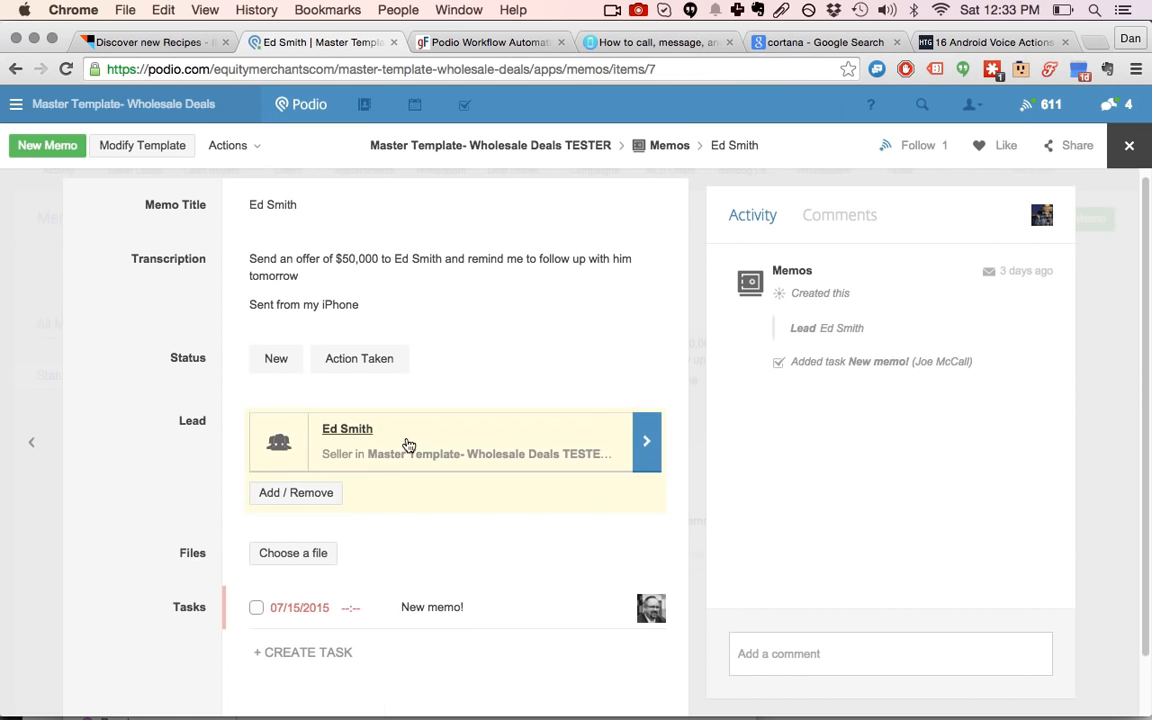
click(487, 46)
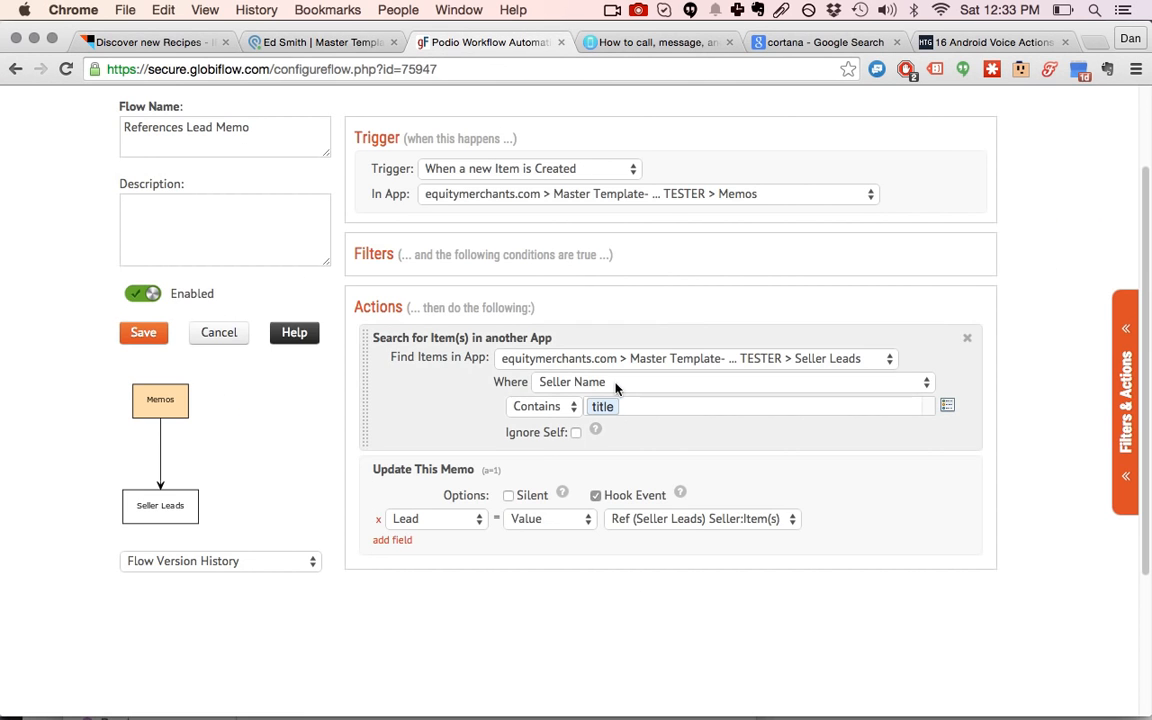
click(658, 520)
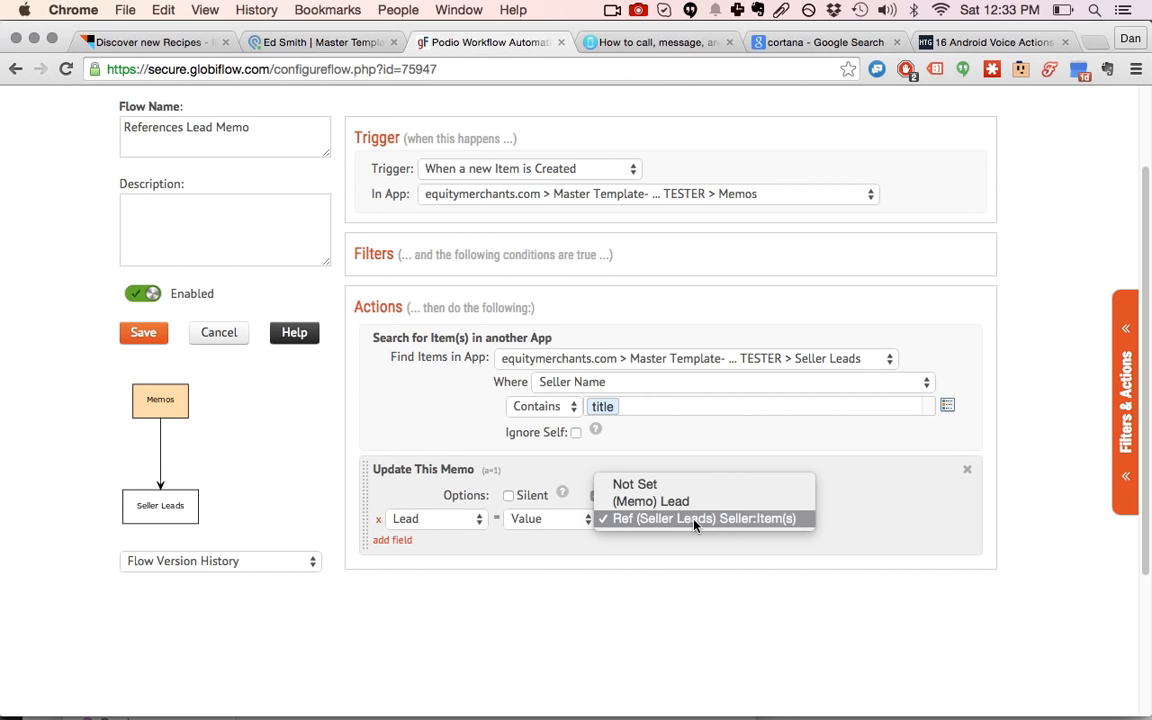
click(666, 518)
scroll(671, 607, up, 1)
scroll(671, 607, down, 1)
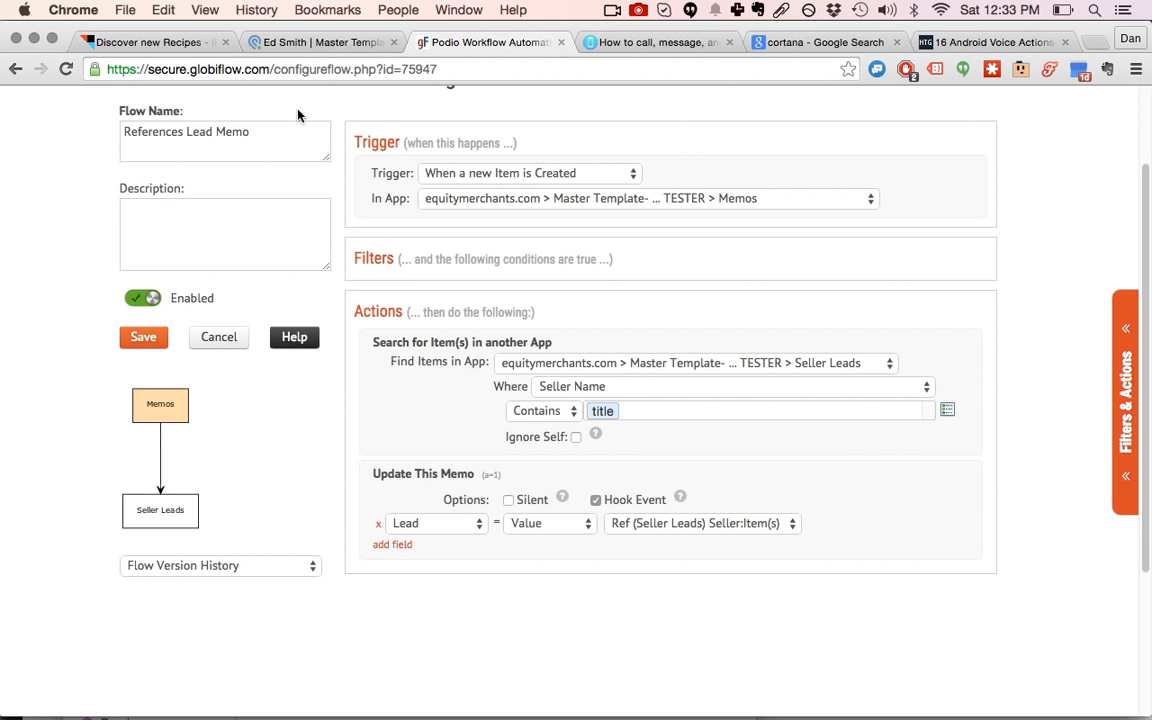
click(308, 47)
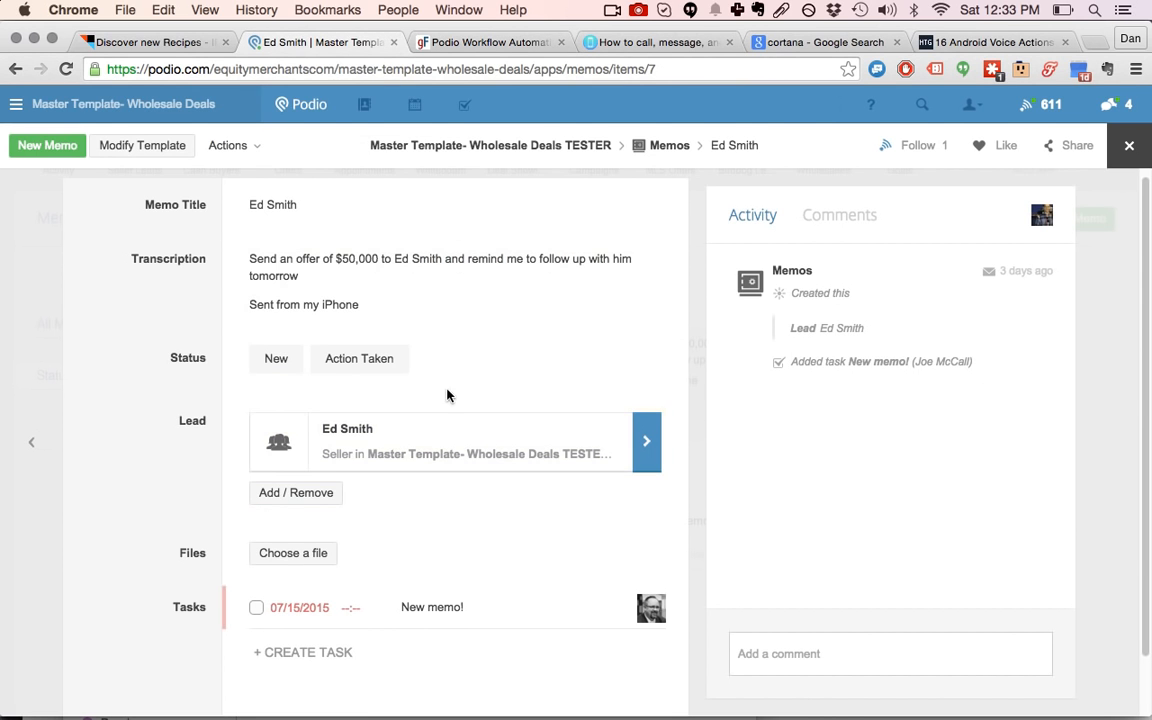
click(31, 290)
click(234, 221)
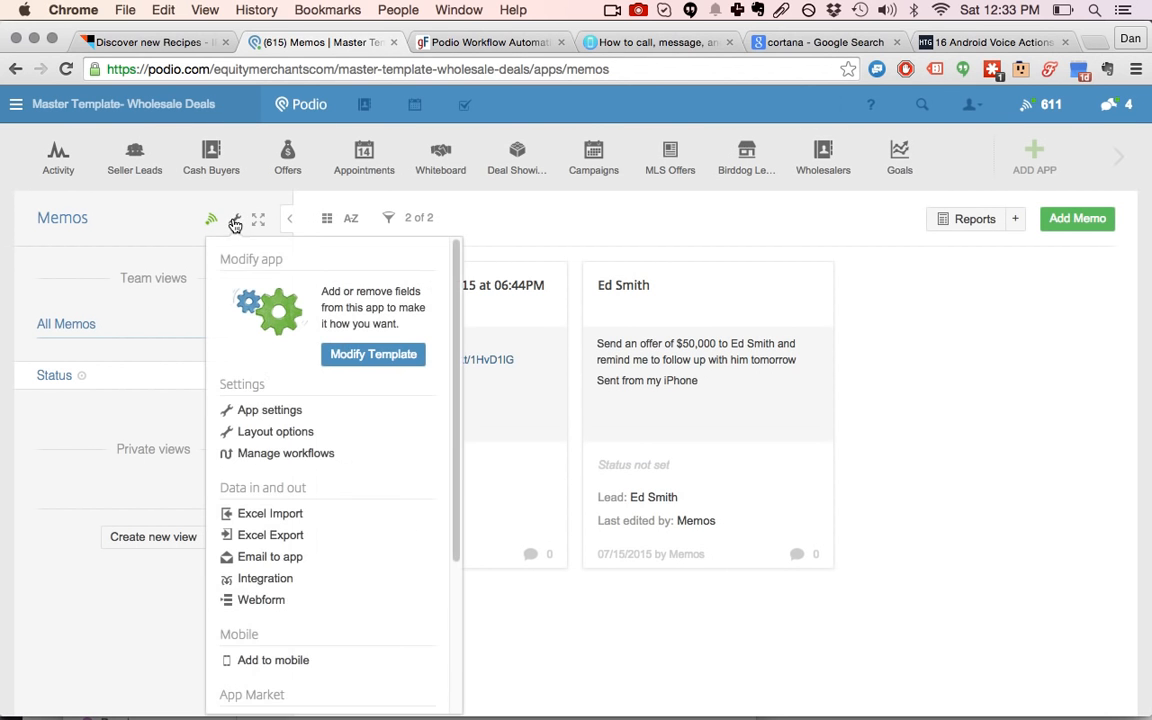
scroll(276, 343, down, 1)
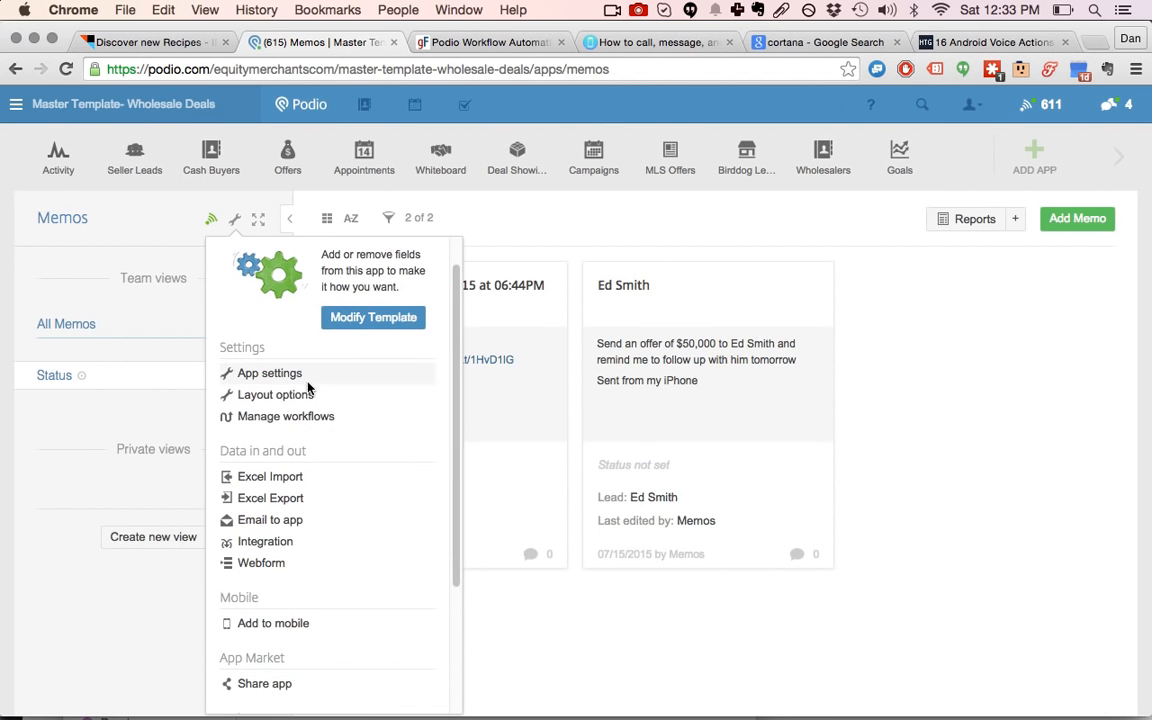
click(268, 425)
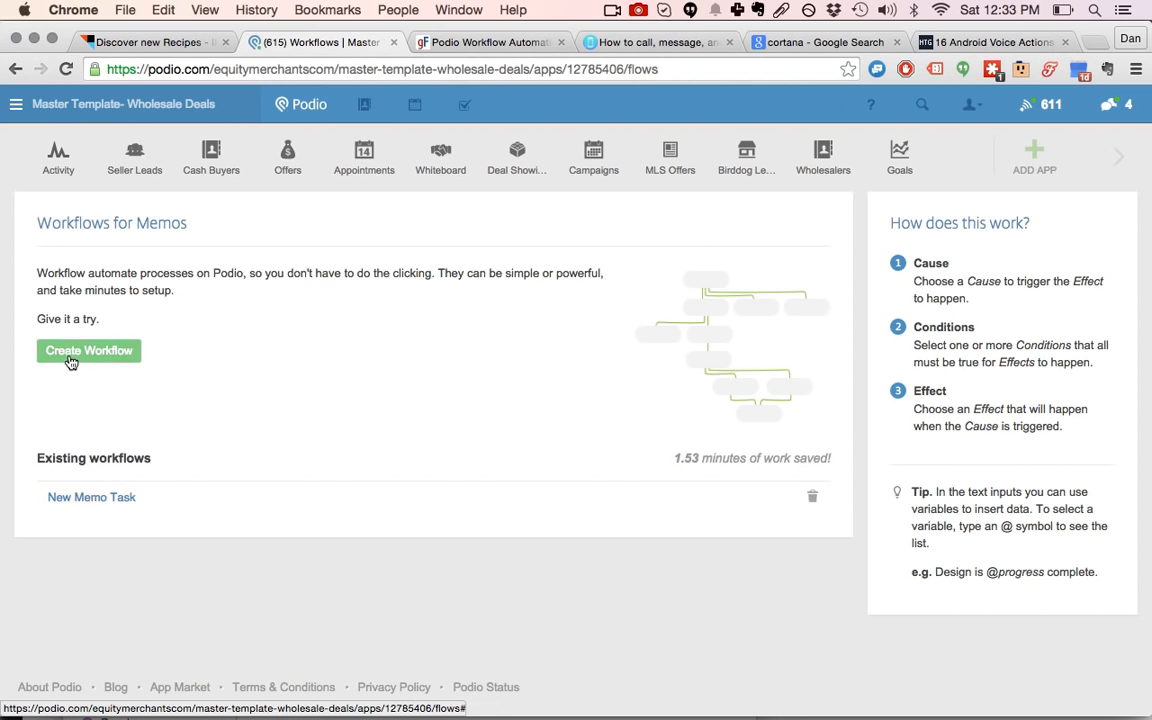
- Inspect the New Memo Task workflow's When/Then settings, then bring up the IFTTT recipes page
click(88, 501)
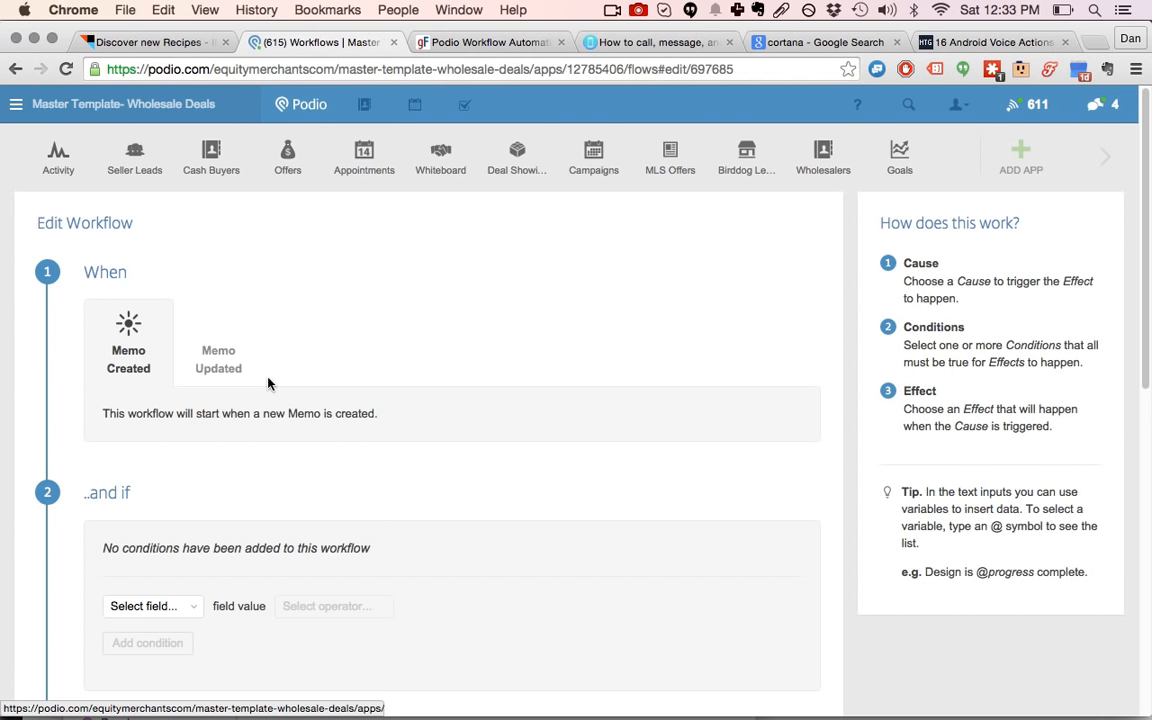
scroll(323, 286, down, 1)
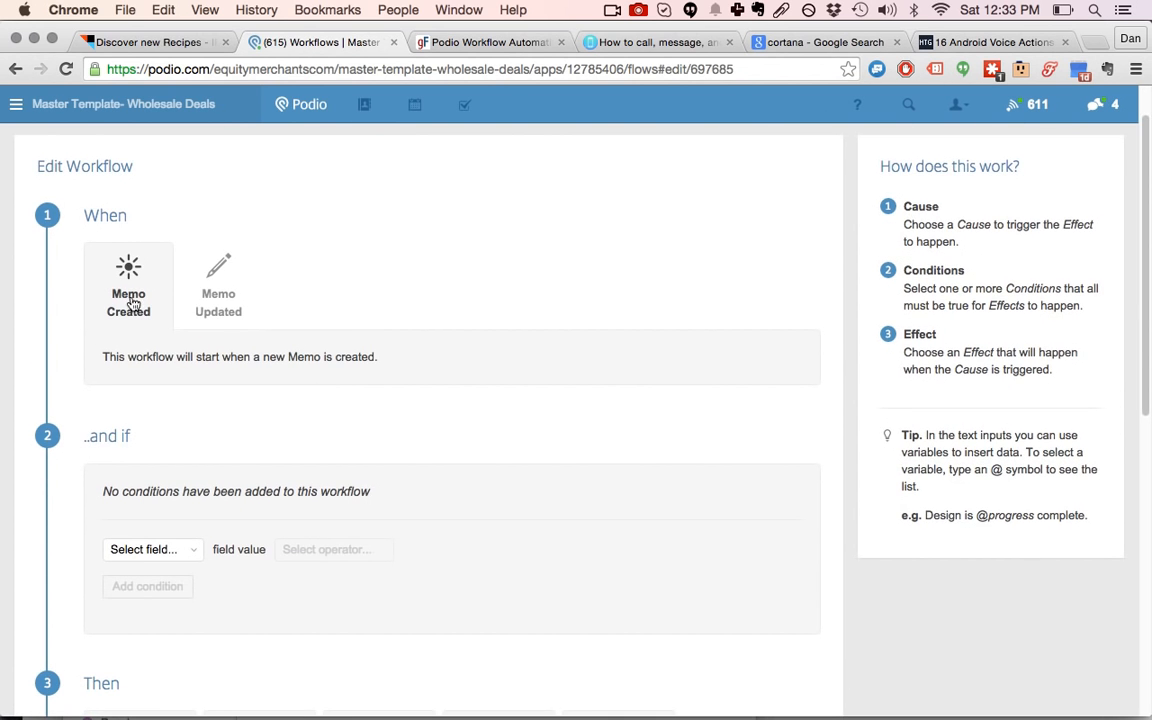
scroll(134, 309, down, 2)
scroll(131, 397, down, 2)
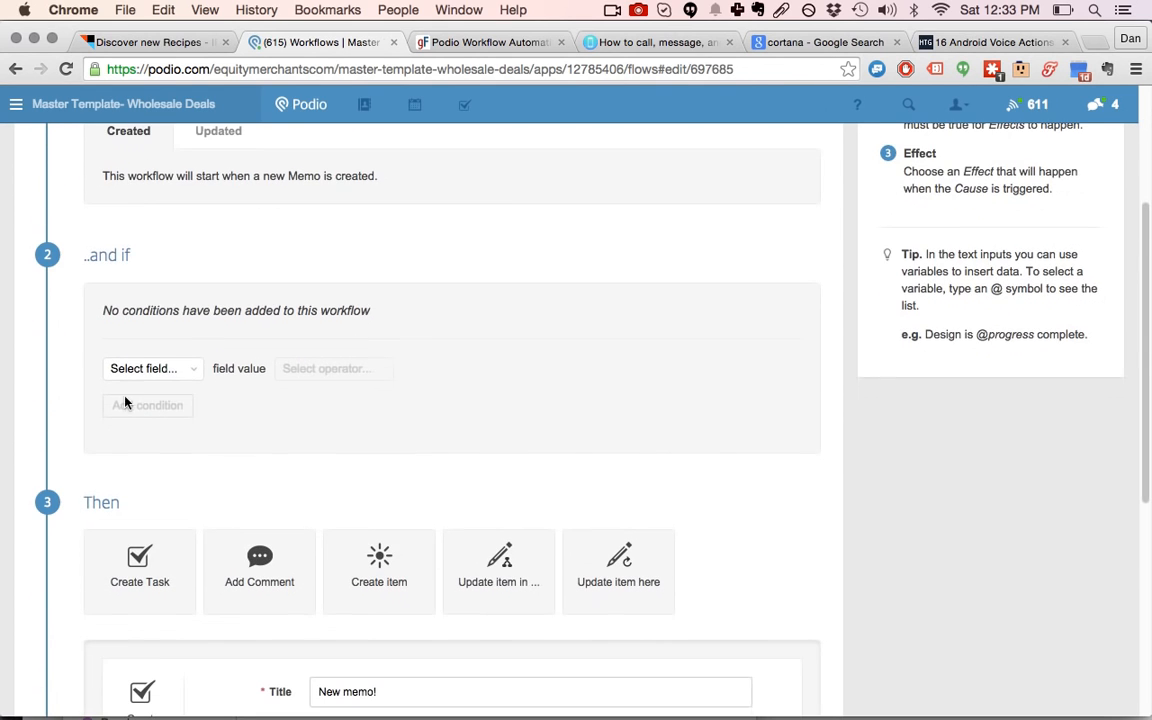
scroll(157, 365, down, 4)
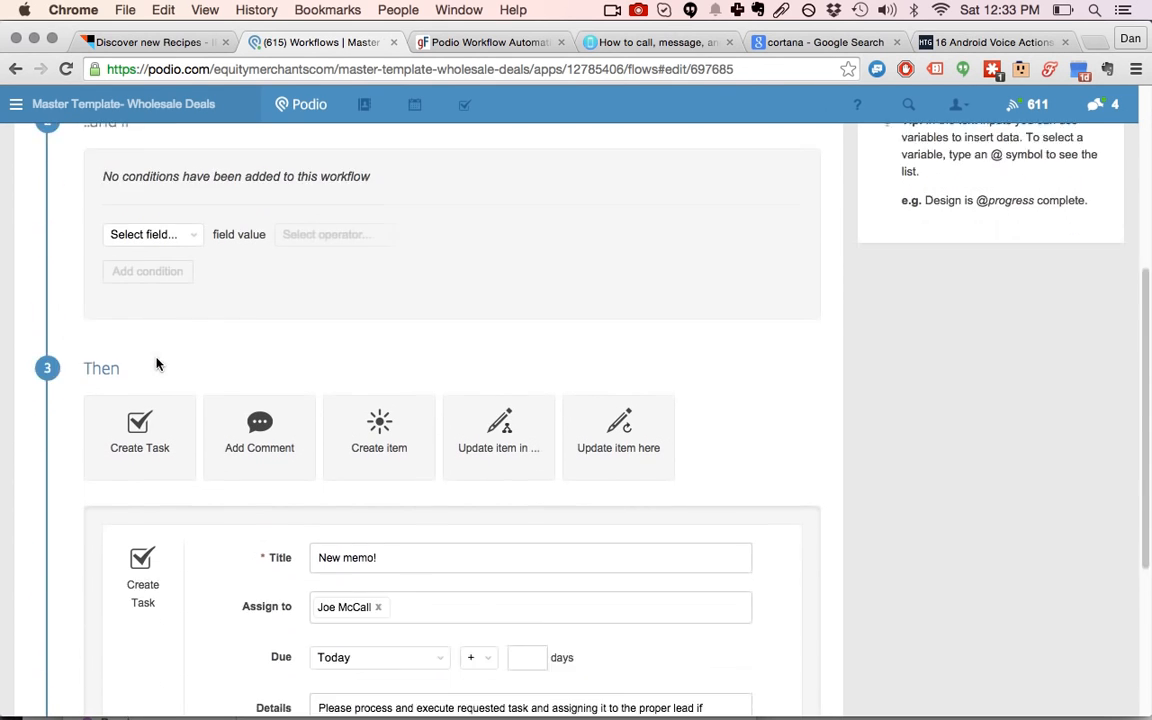
scroll(139, 383, down, 3)
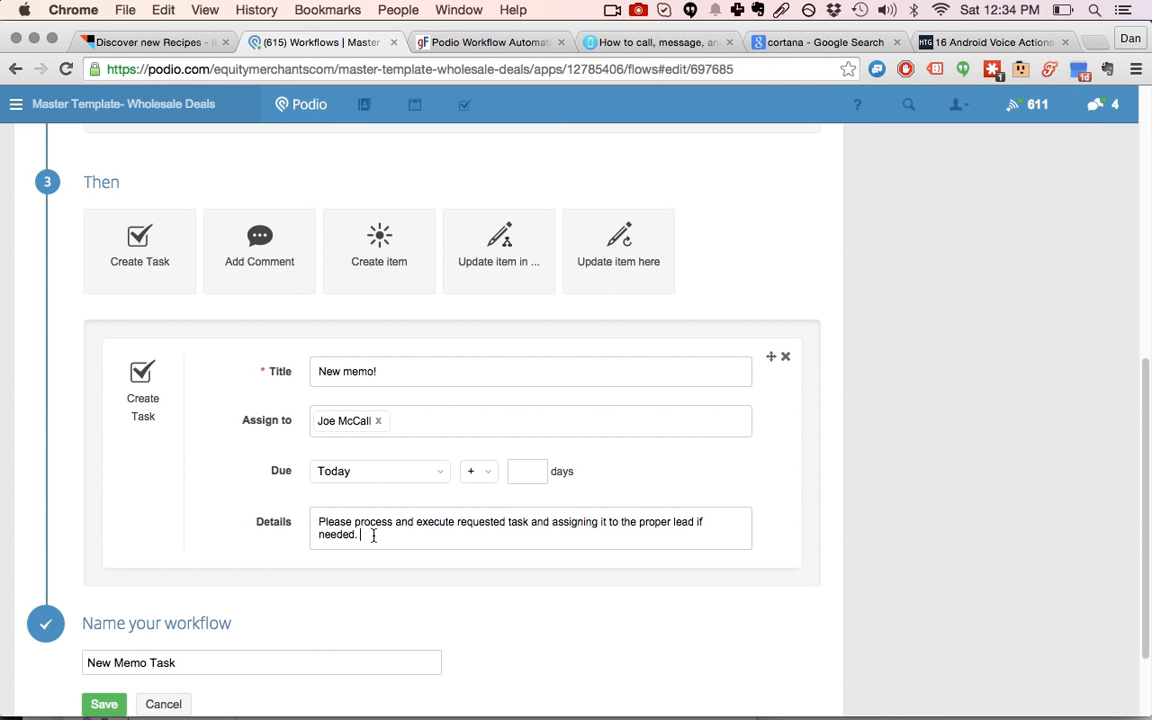
scroll(373, 535, down, 2)
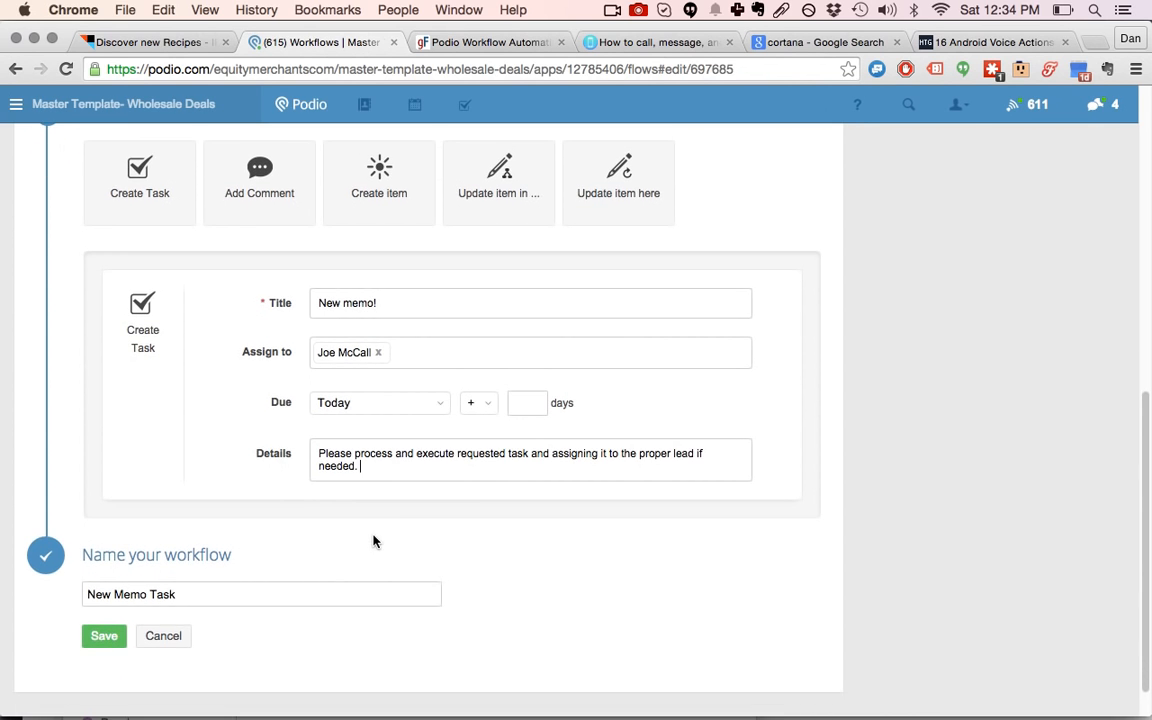
scroll(229, 617, up, 15)
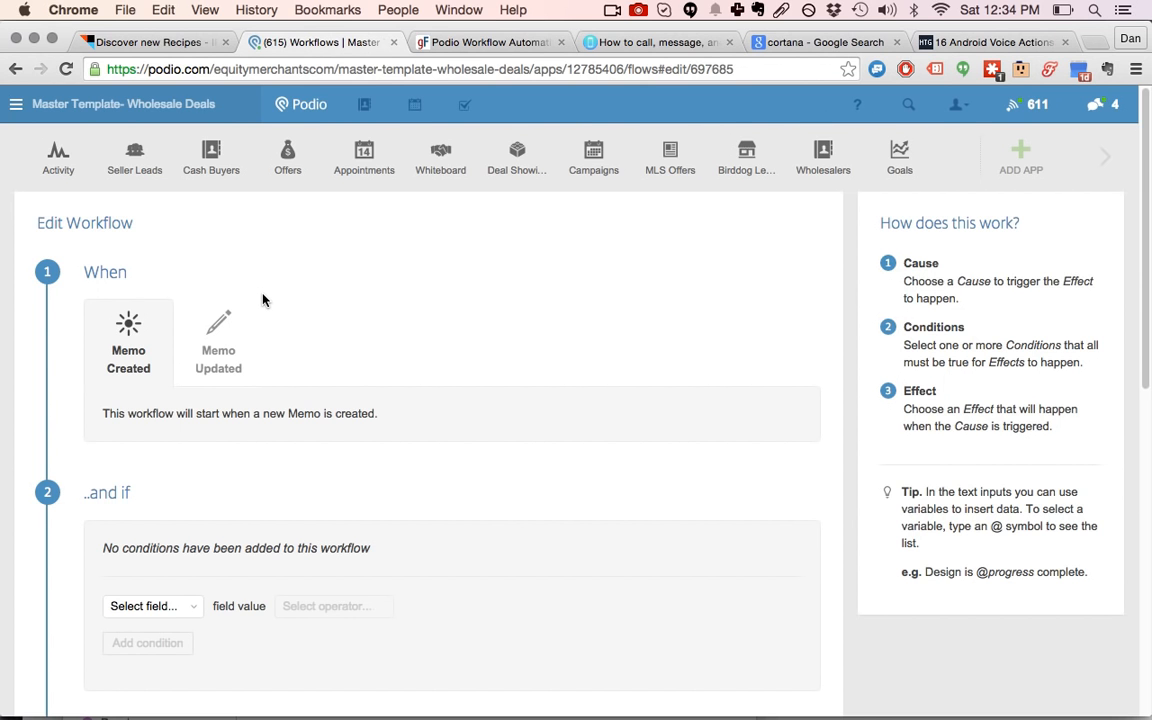
scroll(262, 299, down, 1)
scroll(262, 299, up, 1)
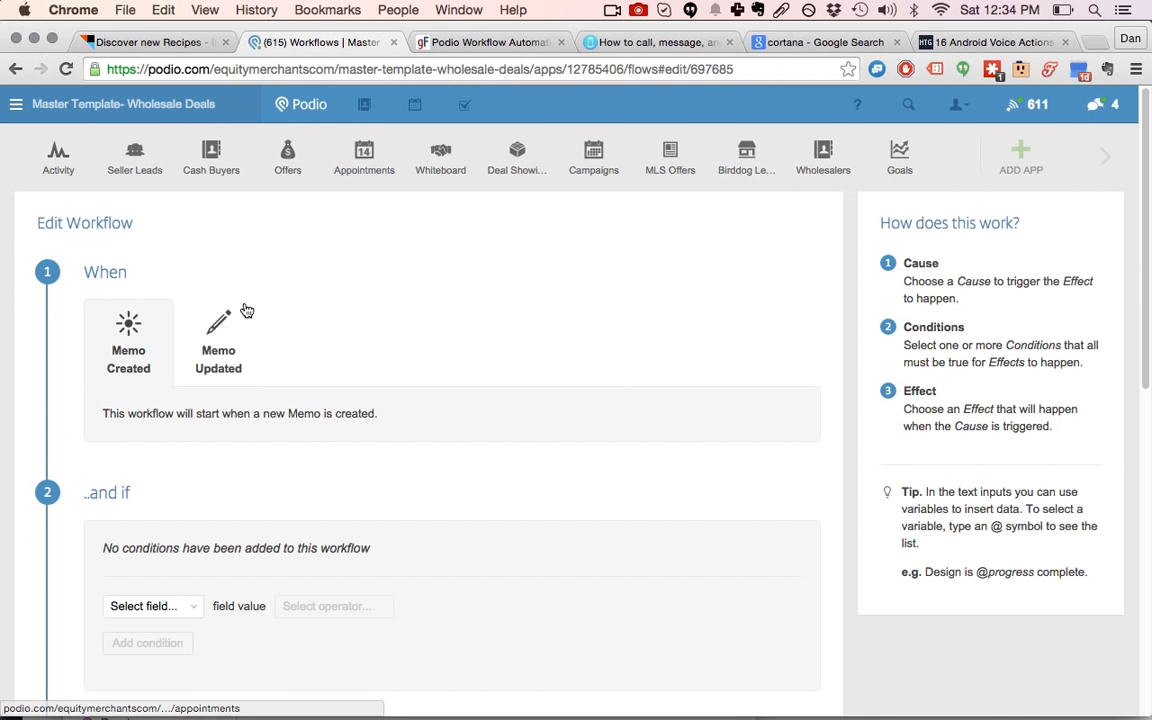
click(148, 42)
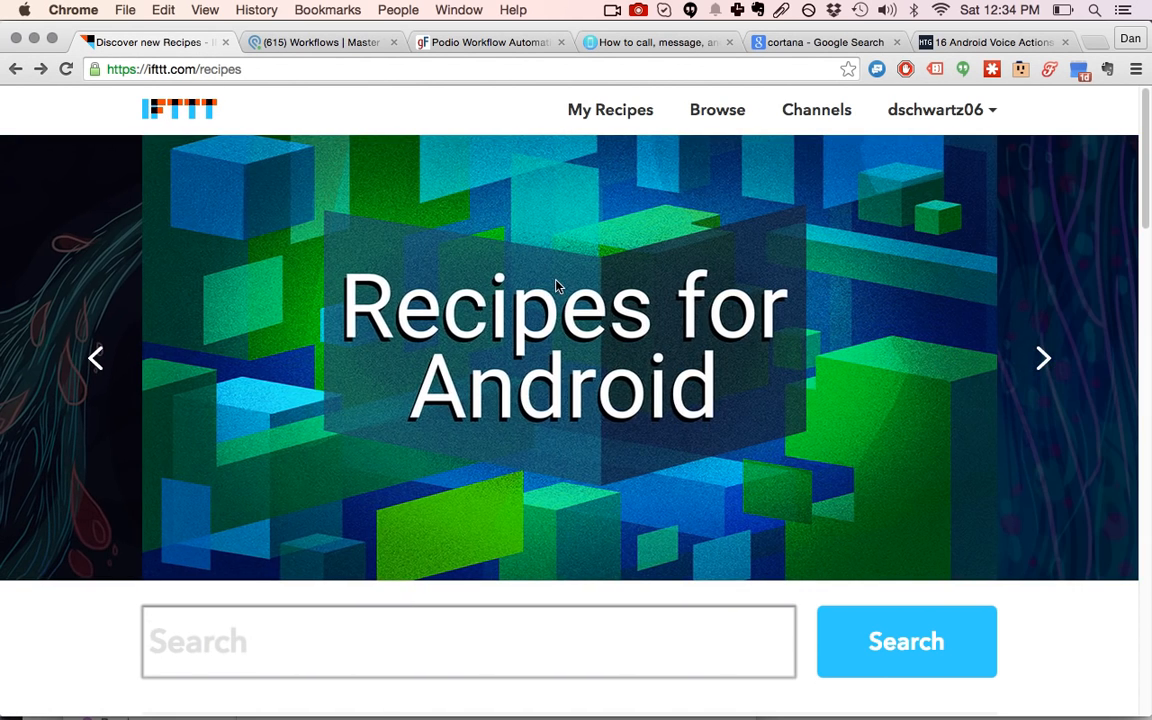
- Find the phone-to-Gmail 'Note to self' voicemail recipe under My Recipes and open it
click(621, 112)
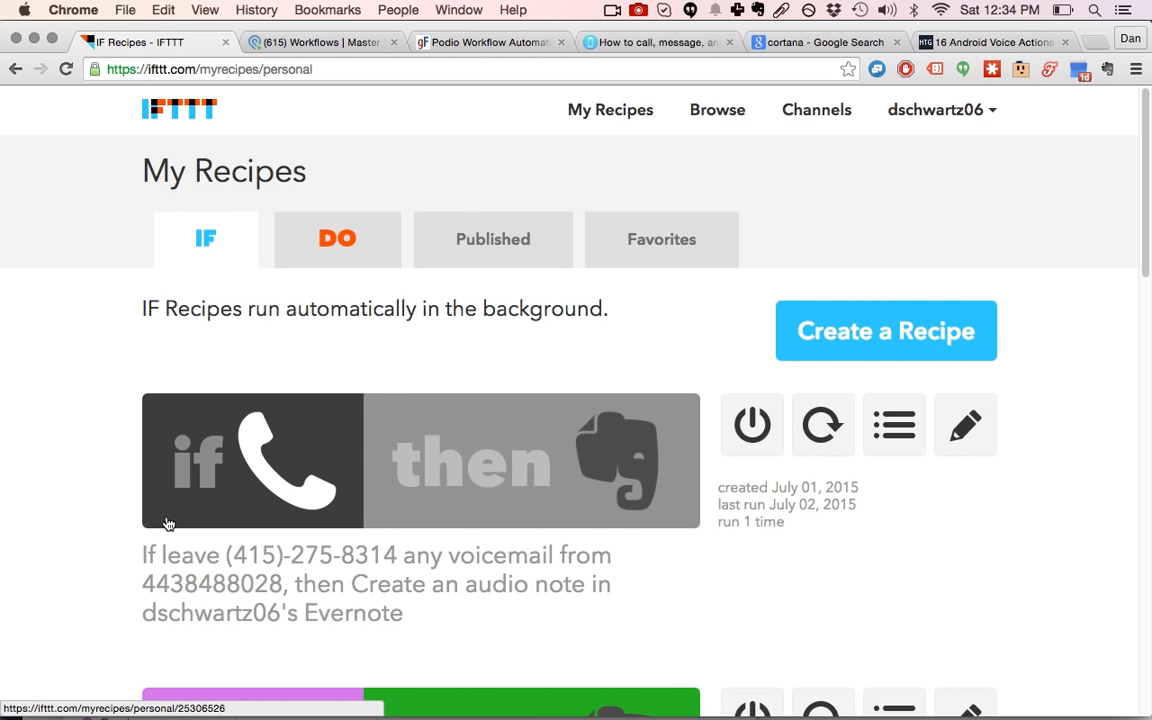
scroll(213, 498, down, 5)
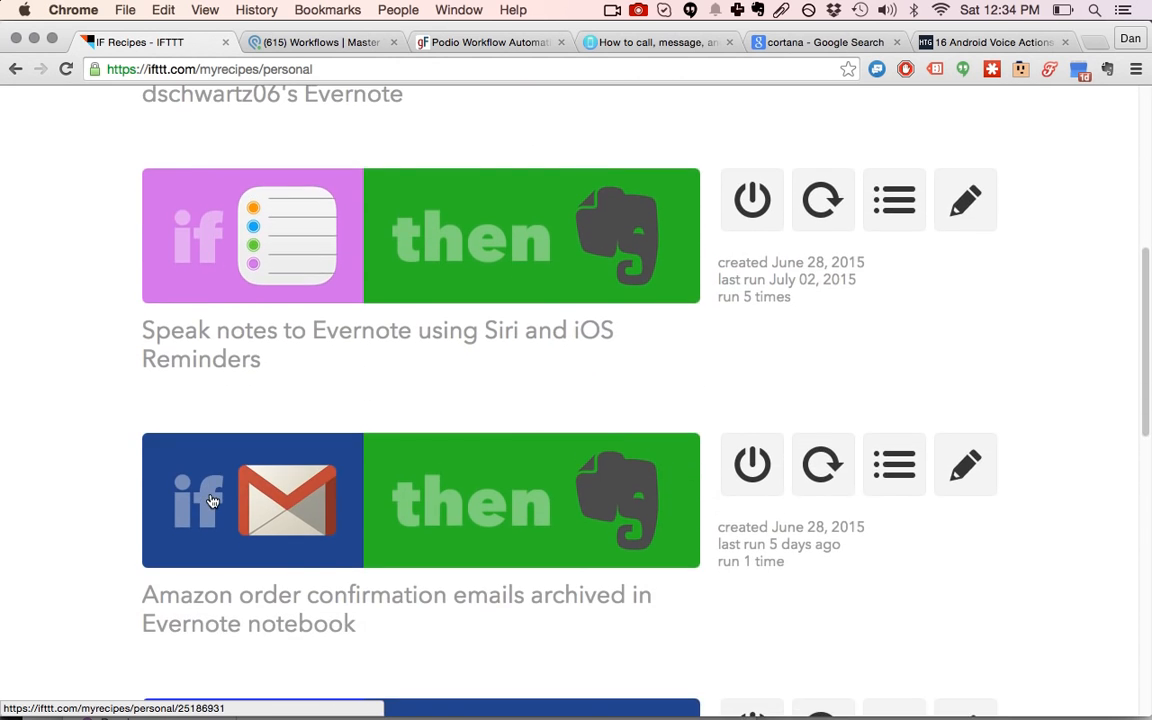
scroll(213, 498, down, 3)
scroll(245, 485, down, 2)
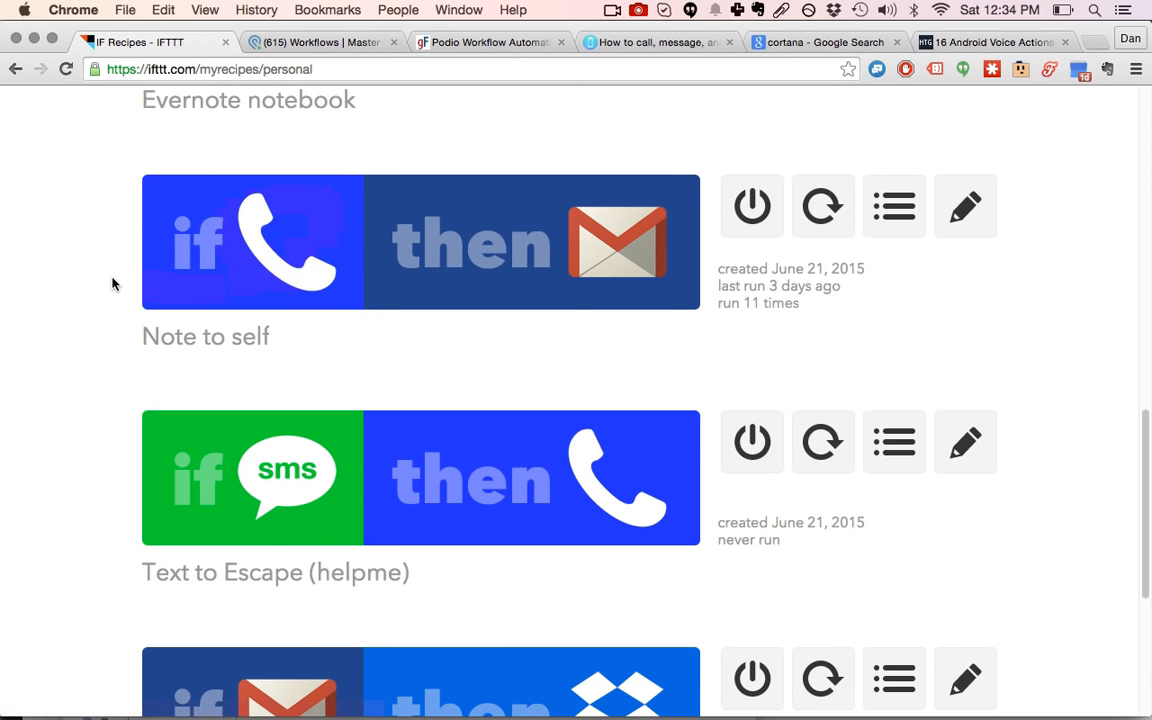
scroll(509, 342, down, 1)
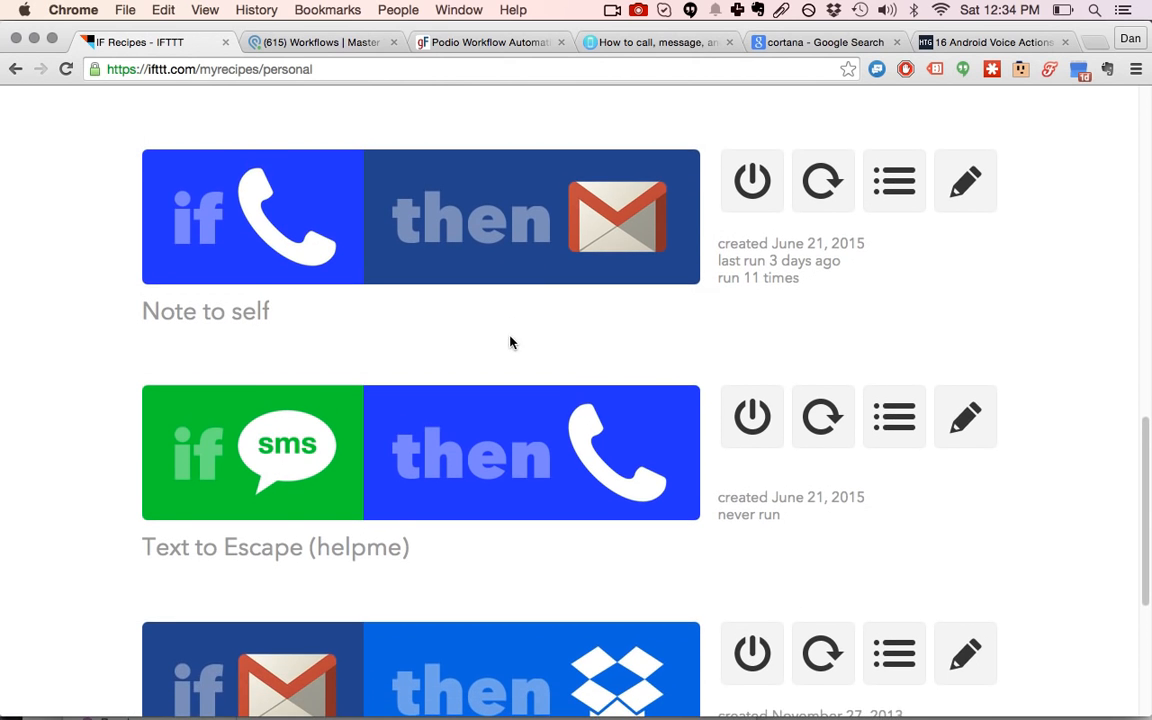
scroll(496, 293, up, 1)
scroll(149, 403, down, 5)
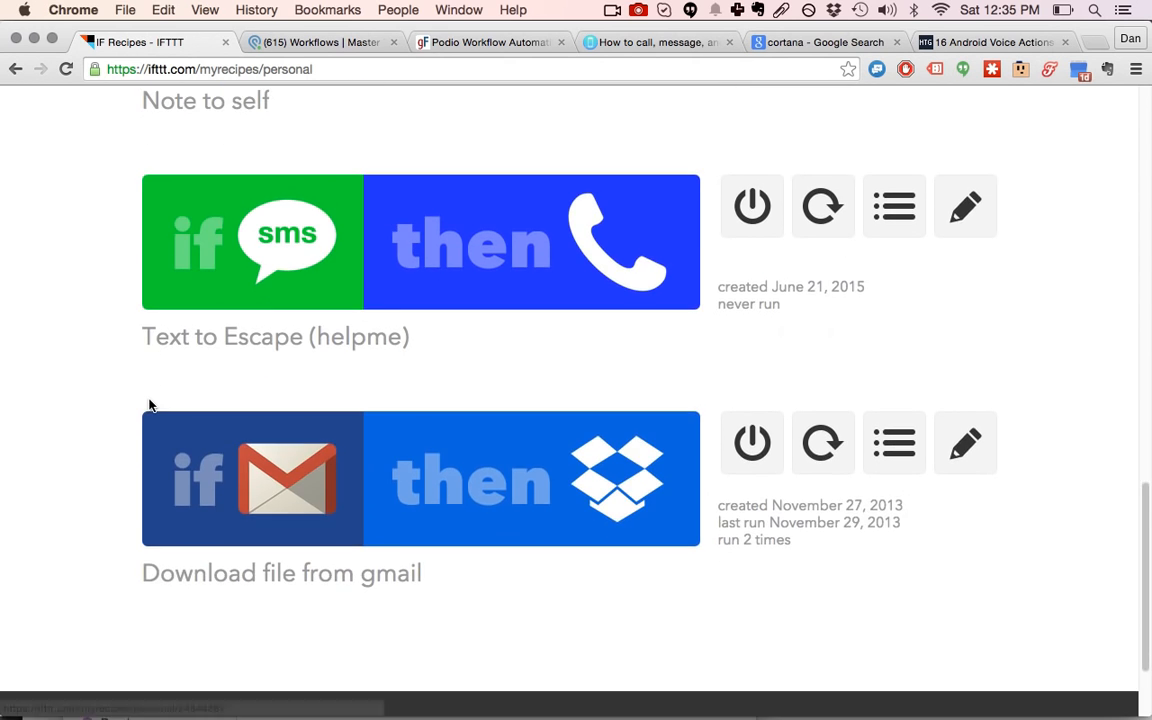
scroll(149, 405, up, 8)
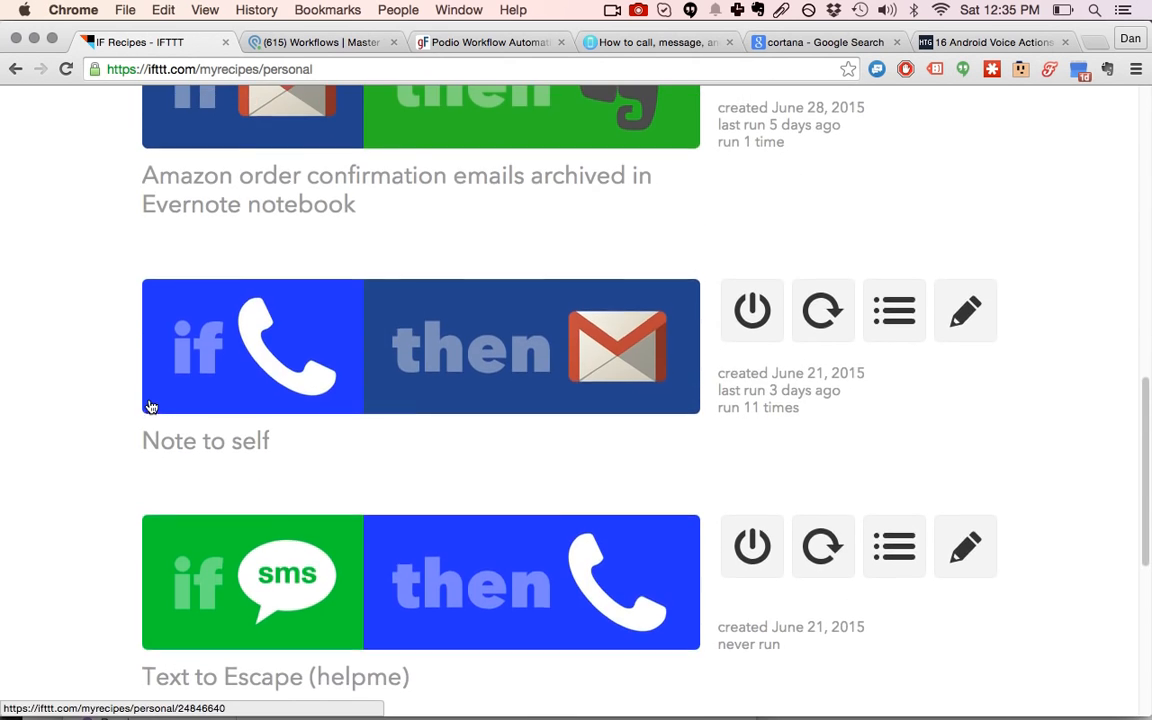
scroll(149, 405, up, 2)
scroll(450, 435, up, 12)
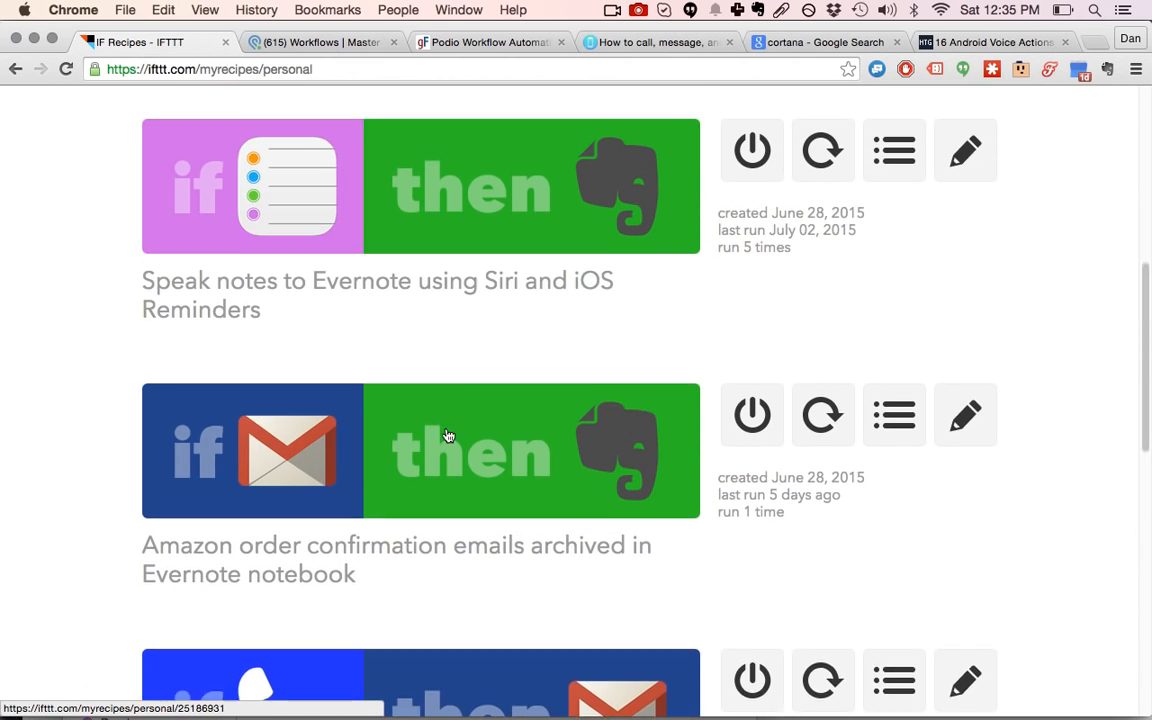
scroll(449, 436, down, 1)
scroll(448, 435, down, 11)
scroll(448, 433, up, 11)
scroll(448, 432, down, 12)
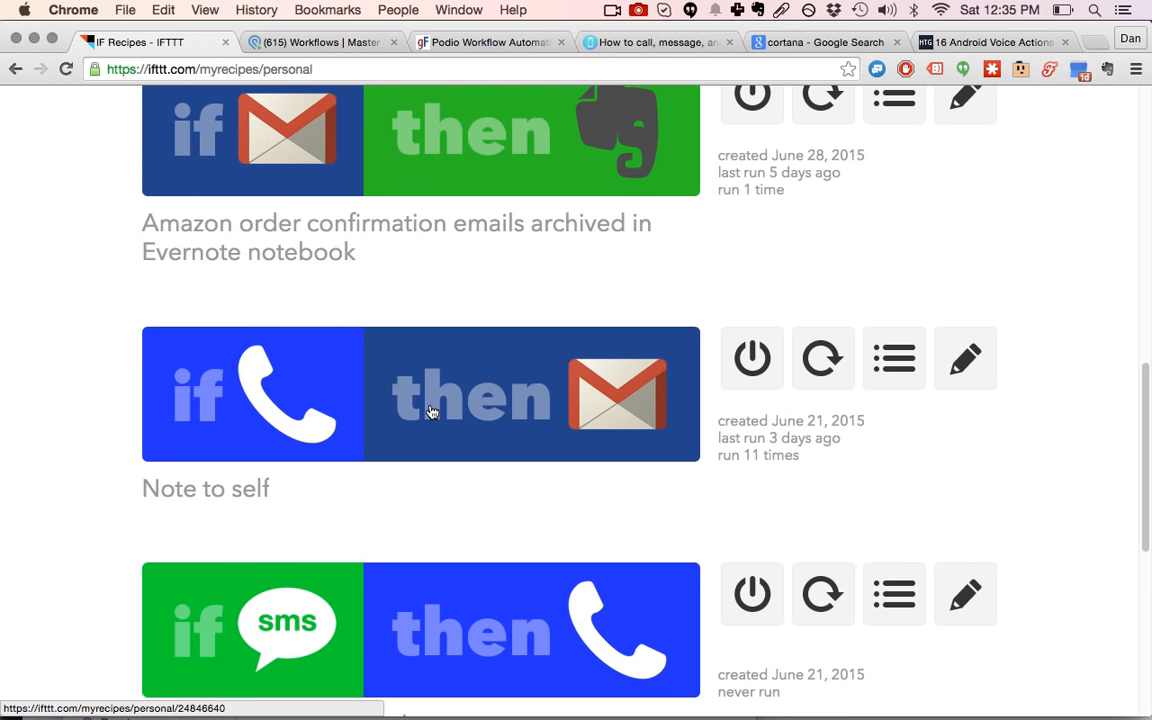
click(430, 412)
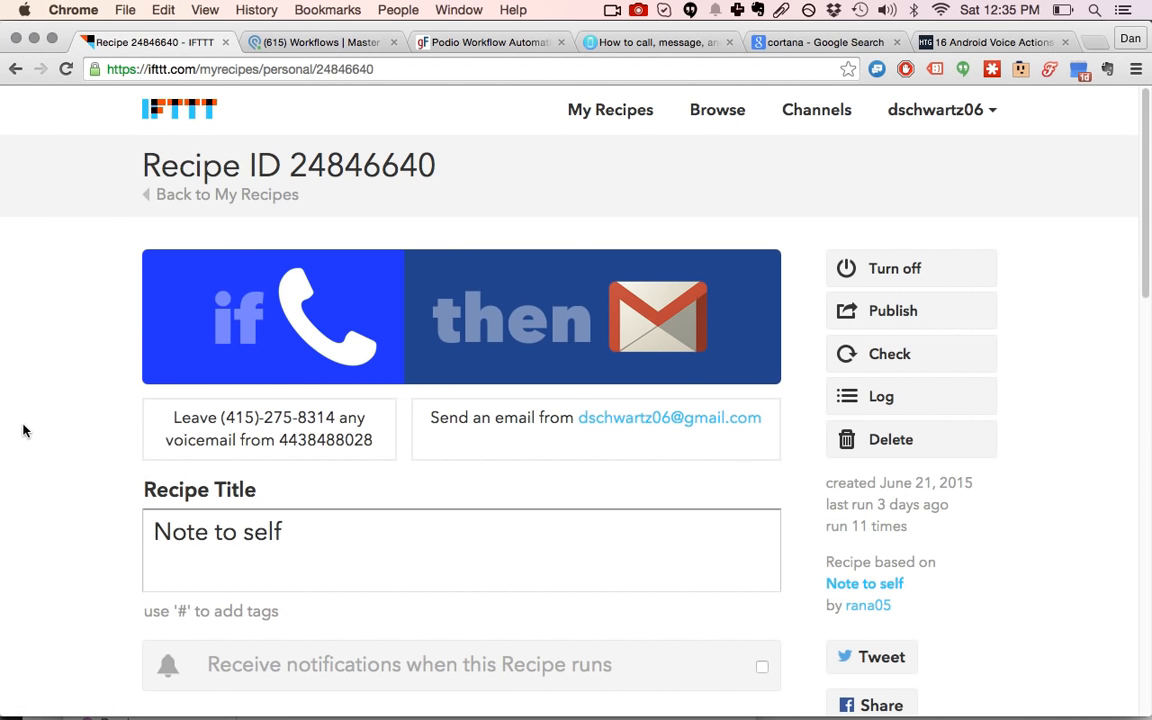
- Scroll through the Note to self recipe, which emails voicemails to the Memos app with subject 'ReceivedAt'
scroll(43, 383, down, 1)
scroll(43, 383, up, 1)
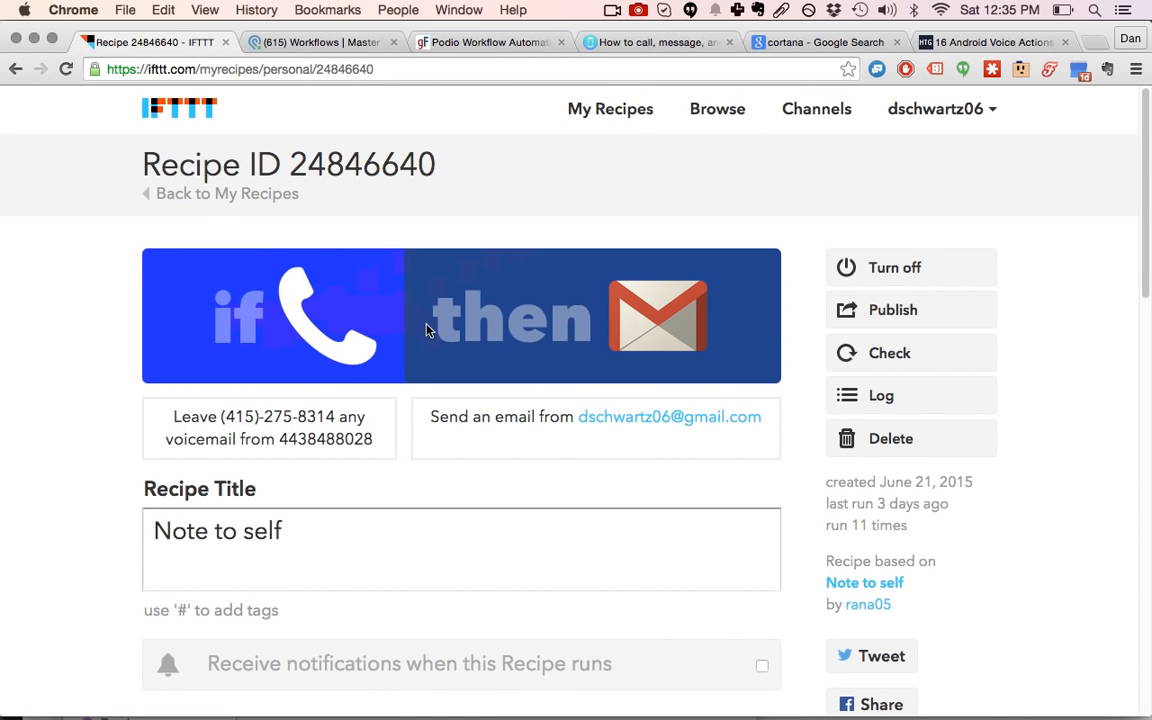
scroll(82, 342, down, 3)
scroll(82, 345, down, 5)
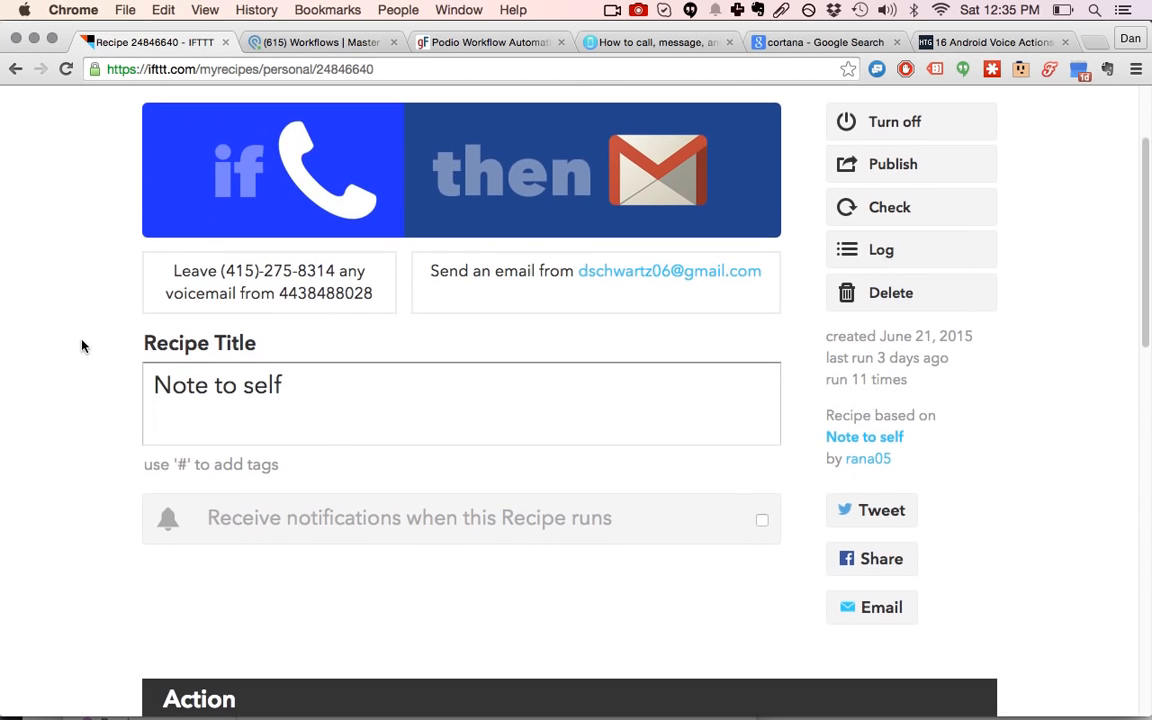
scroll(82, 346, down, 3)
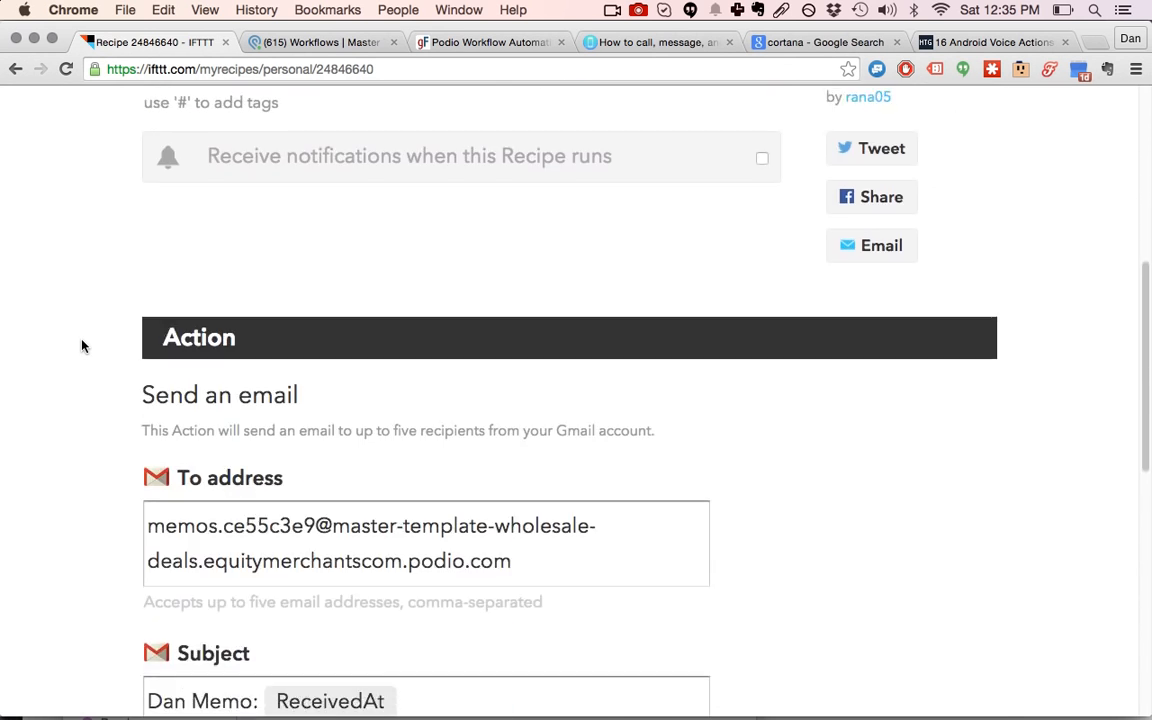
scroll(82, 346, up, 10)
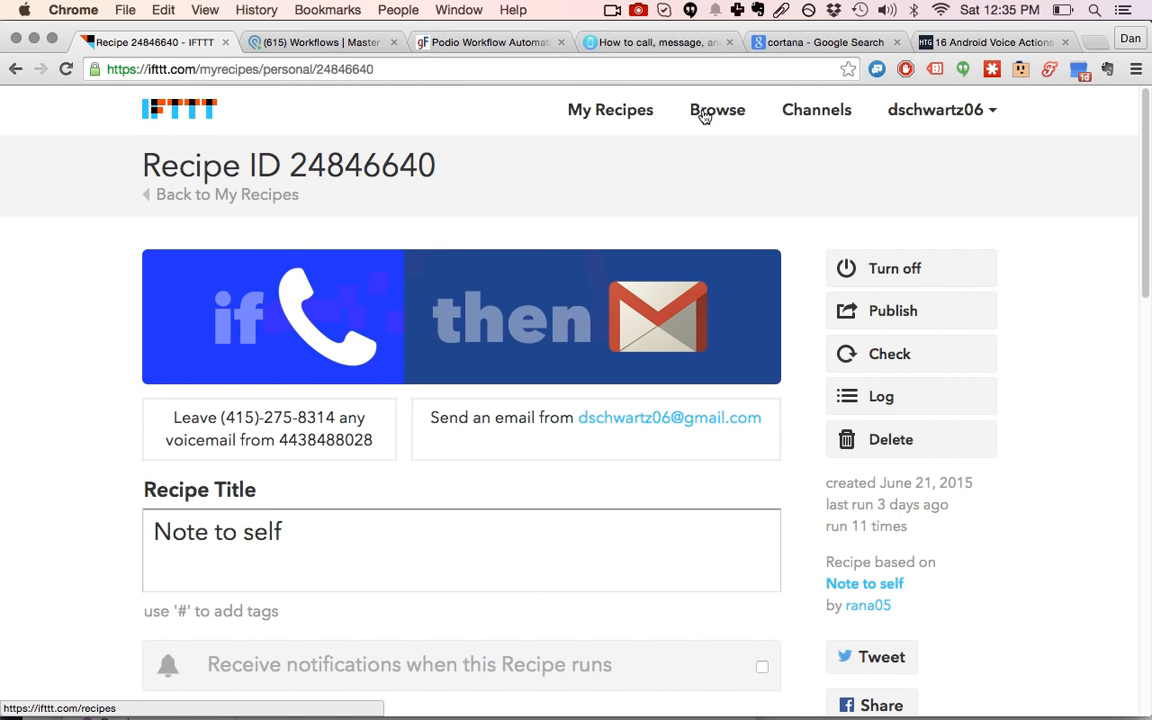
click(873, 313)
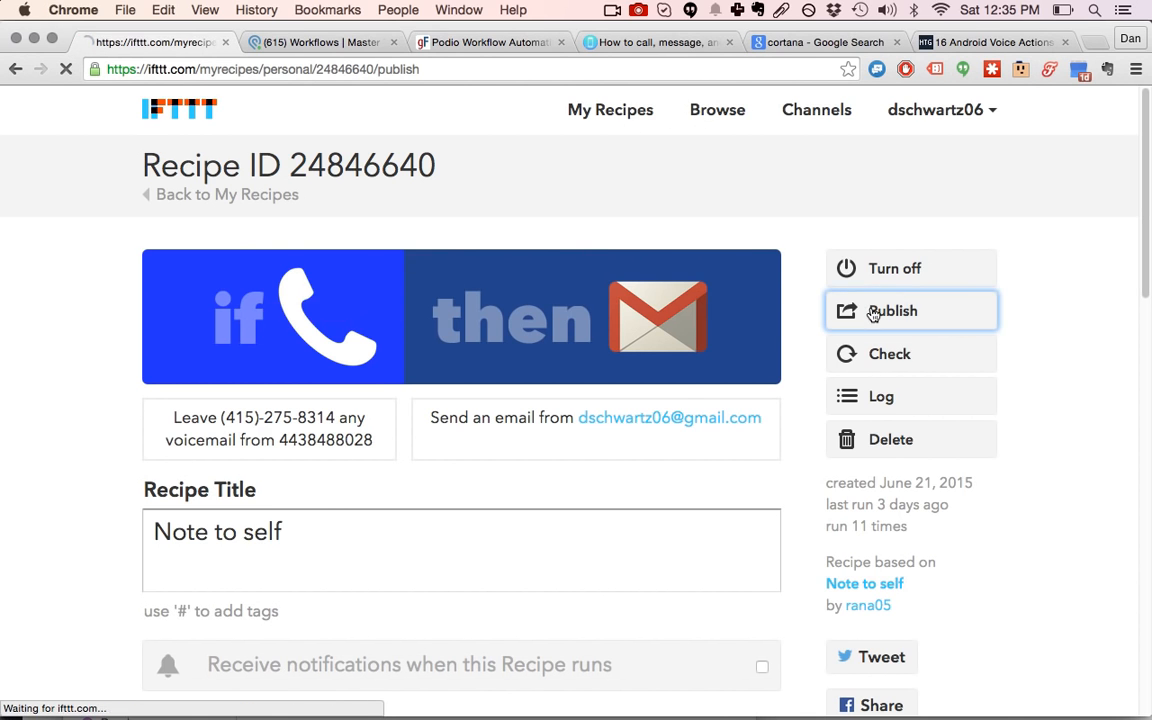
click(256, 496)
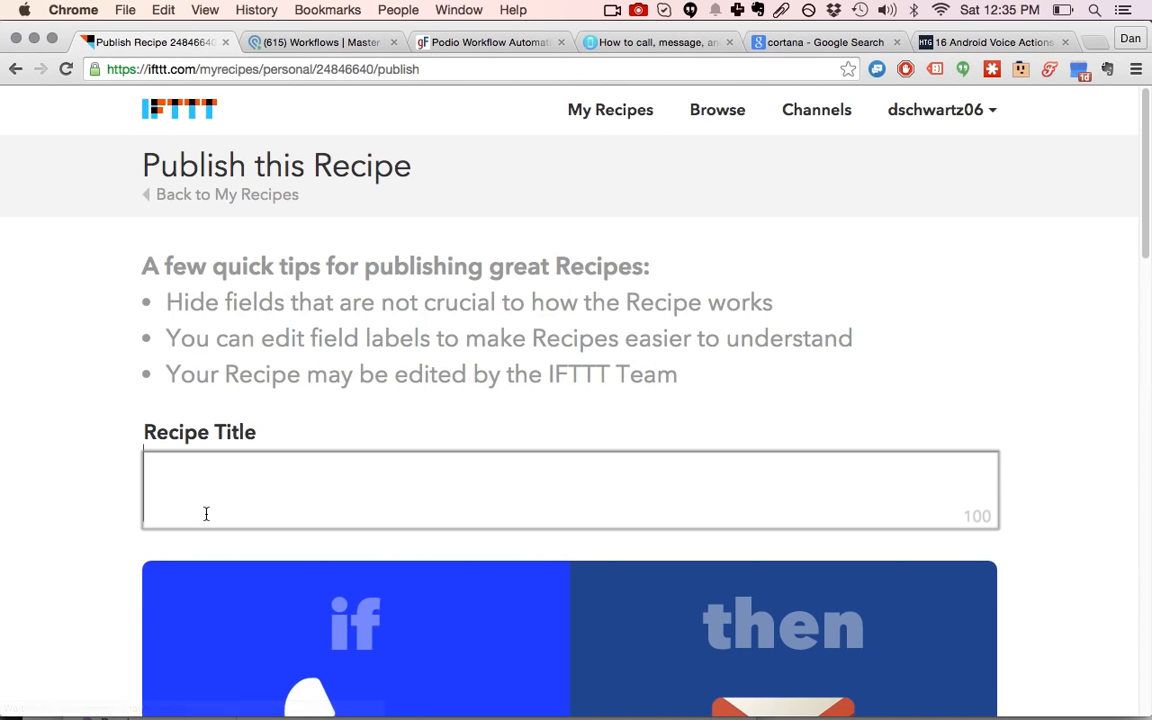
scroll(256, 496, down, 5)
scroll(342, 504, left, 5)
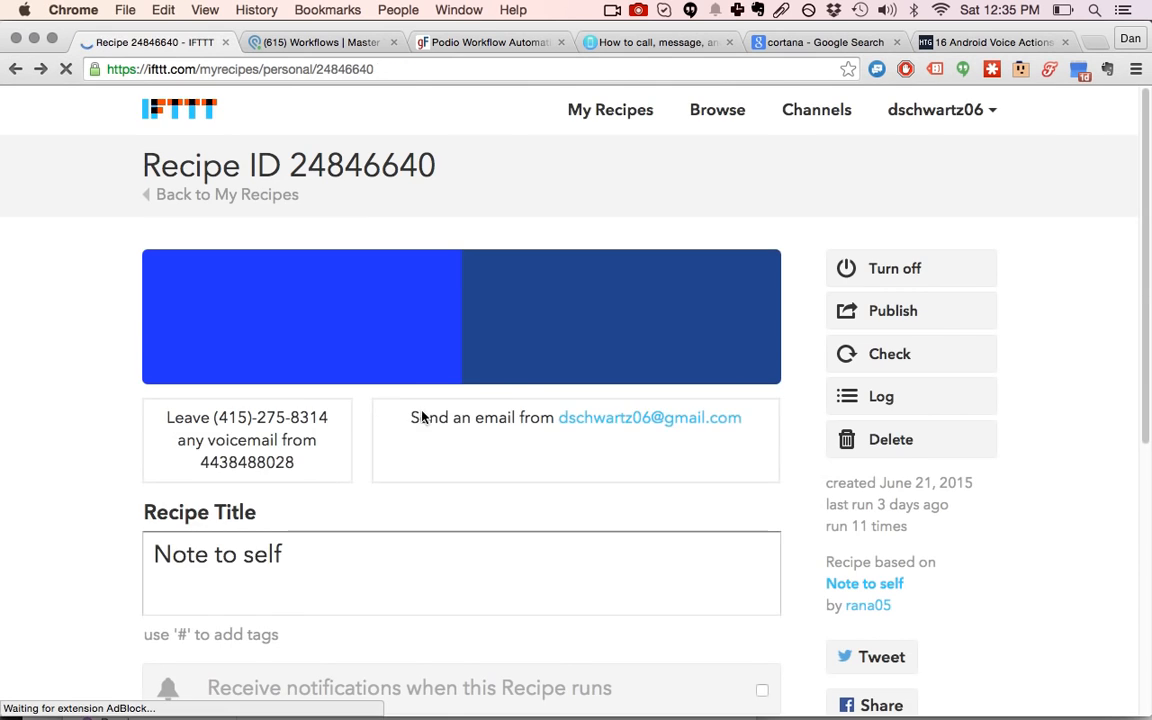
scroll(129, 283, left, 5)
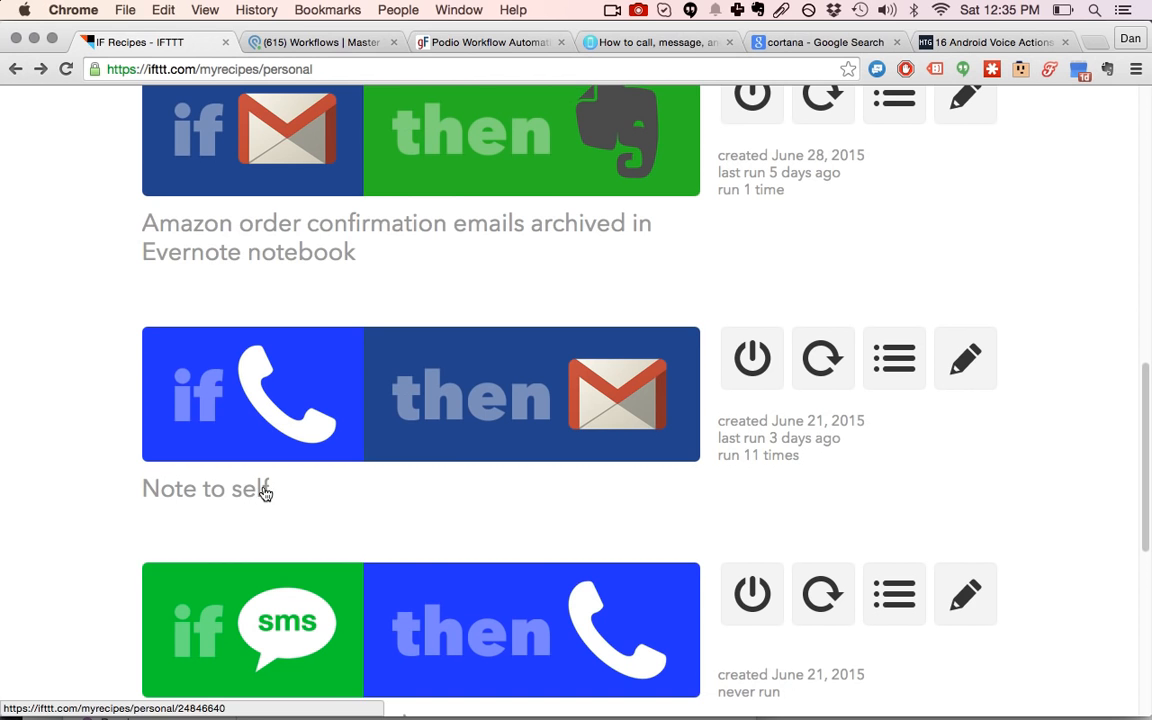
click(293, 415)
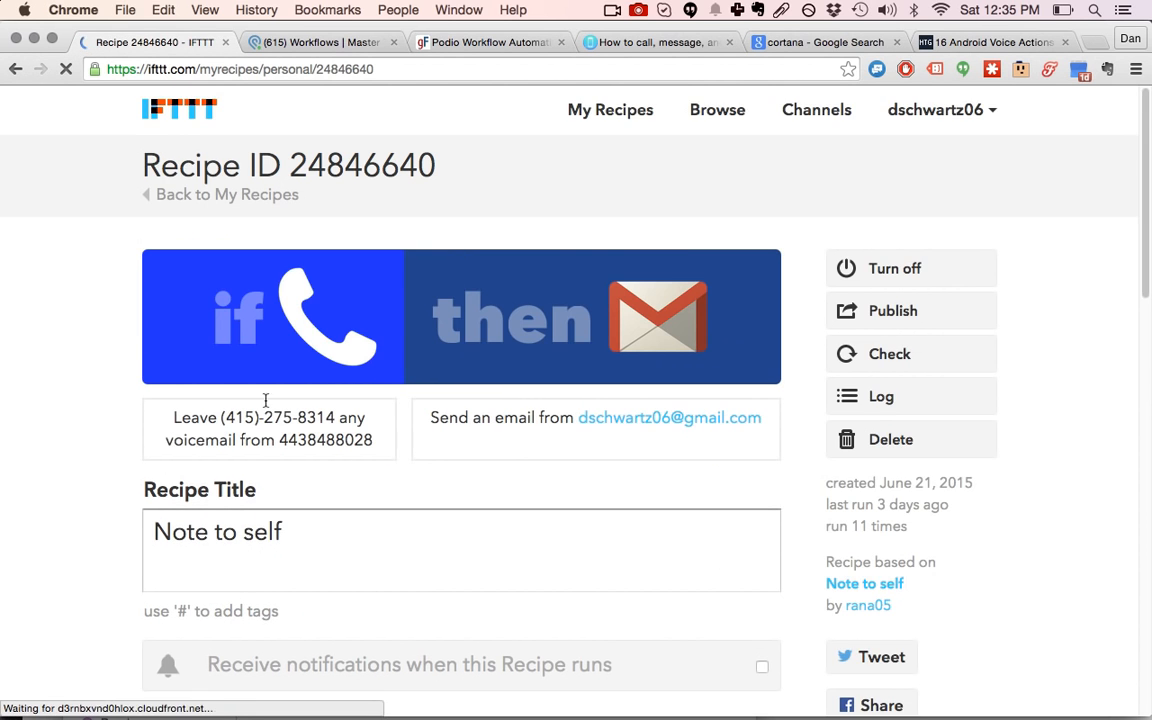
scroll(80, 422, down, 2)
drag(220, 326, 337, 326)
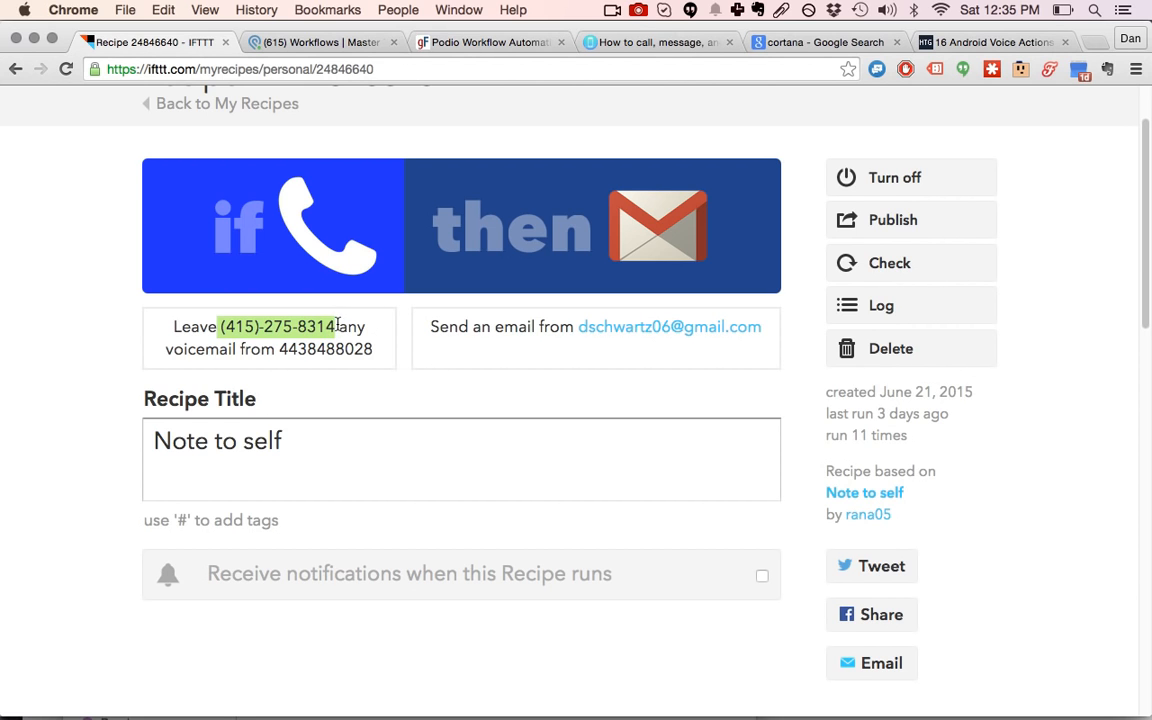
click(358, 335)
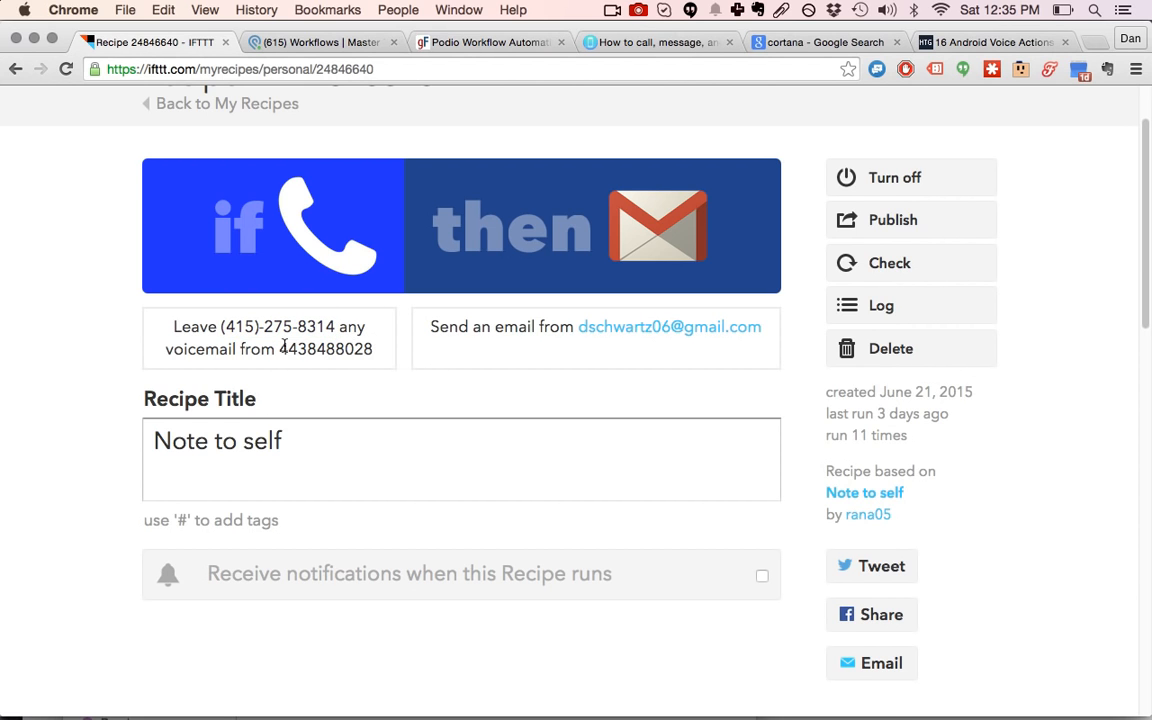
drag(280, 348, 373, 348)
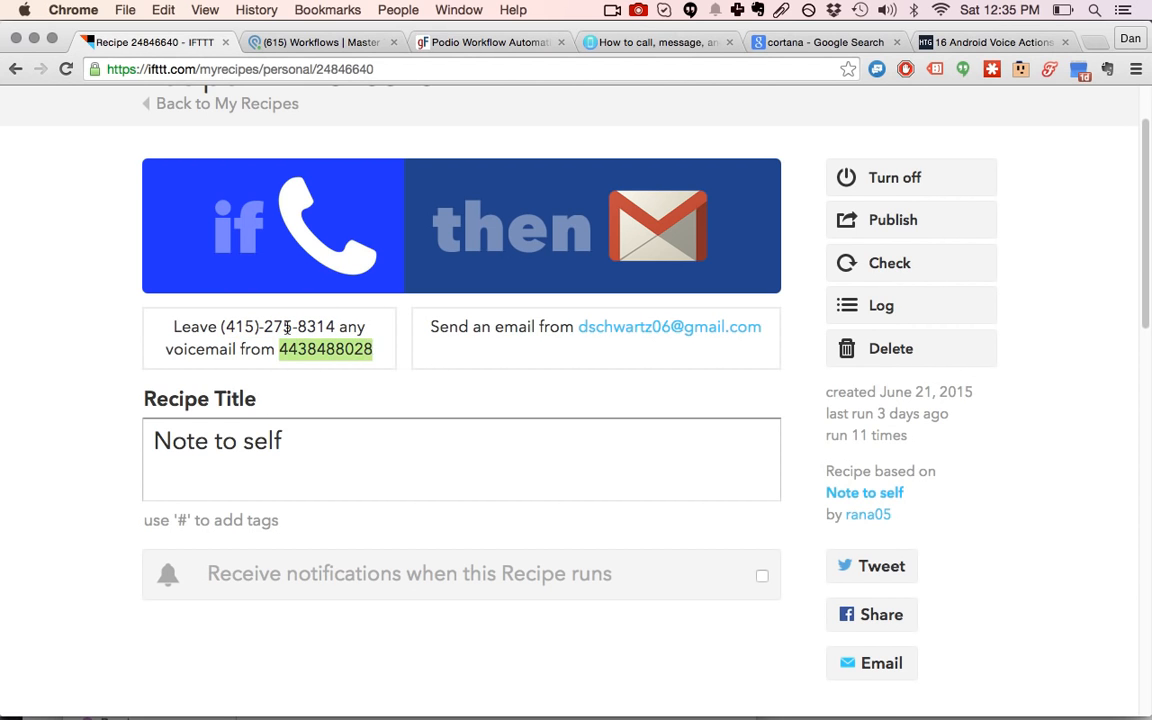
scroll(91, 340, down, 10)
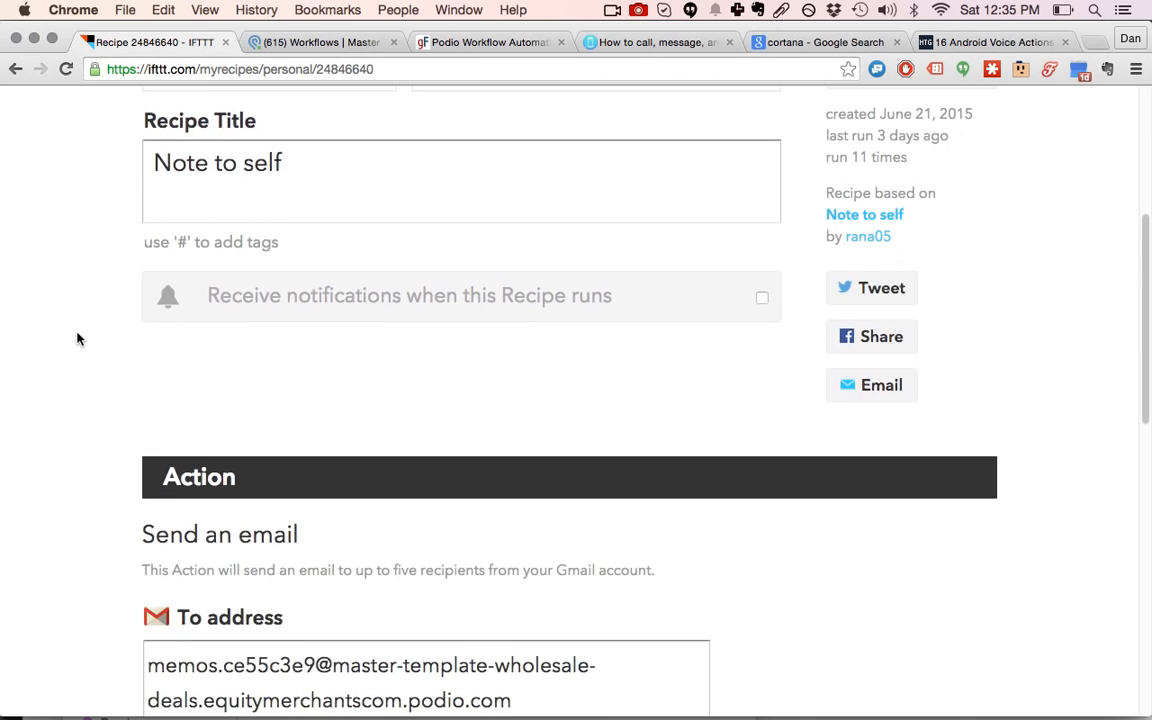
scroll(77, 339, down, 3)
scroll(220, 335, down, 2)
drag(512, 352, 31, 257)
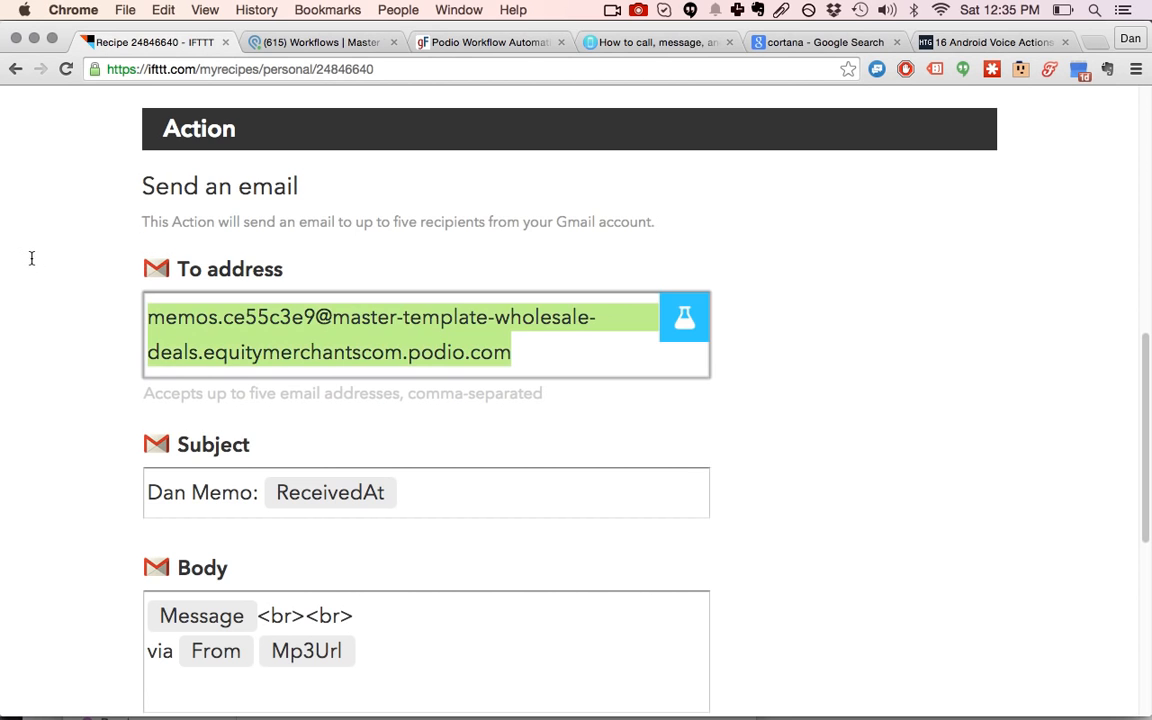
click(80, 350)
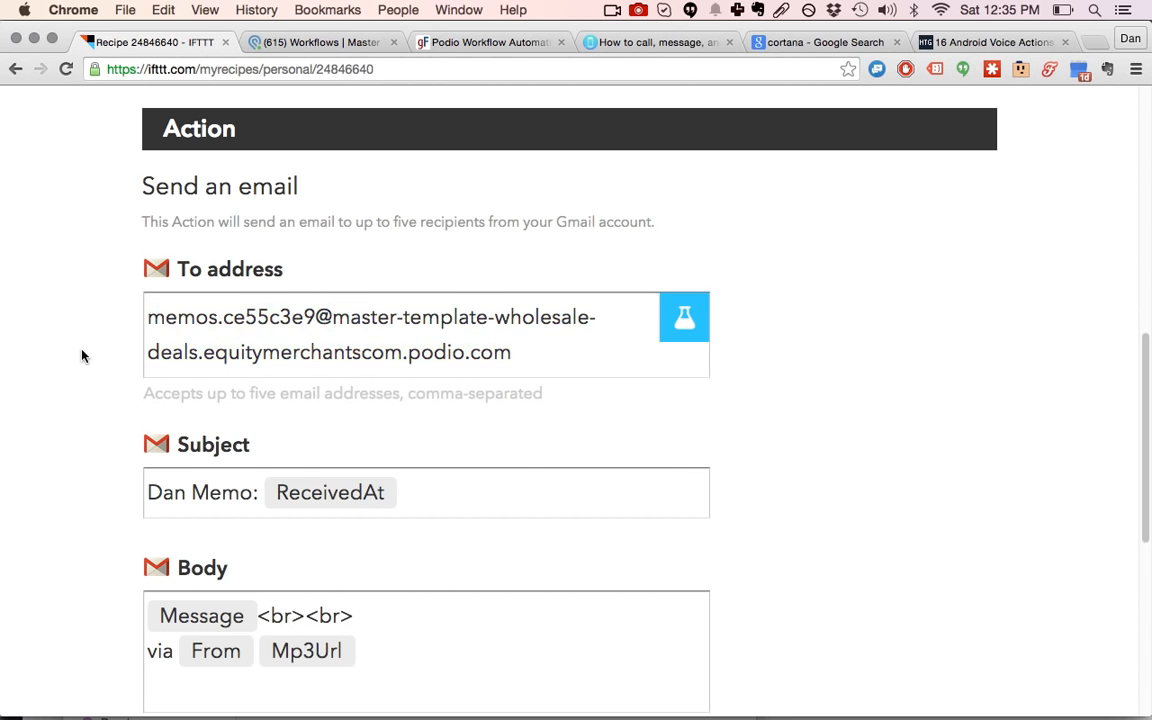
scroll(80, 350, down, 3)
click(206, 349)
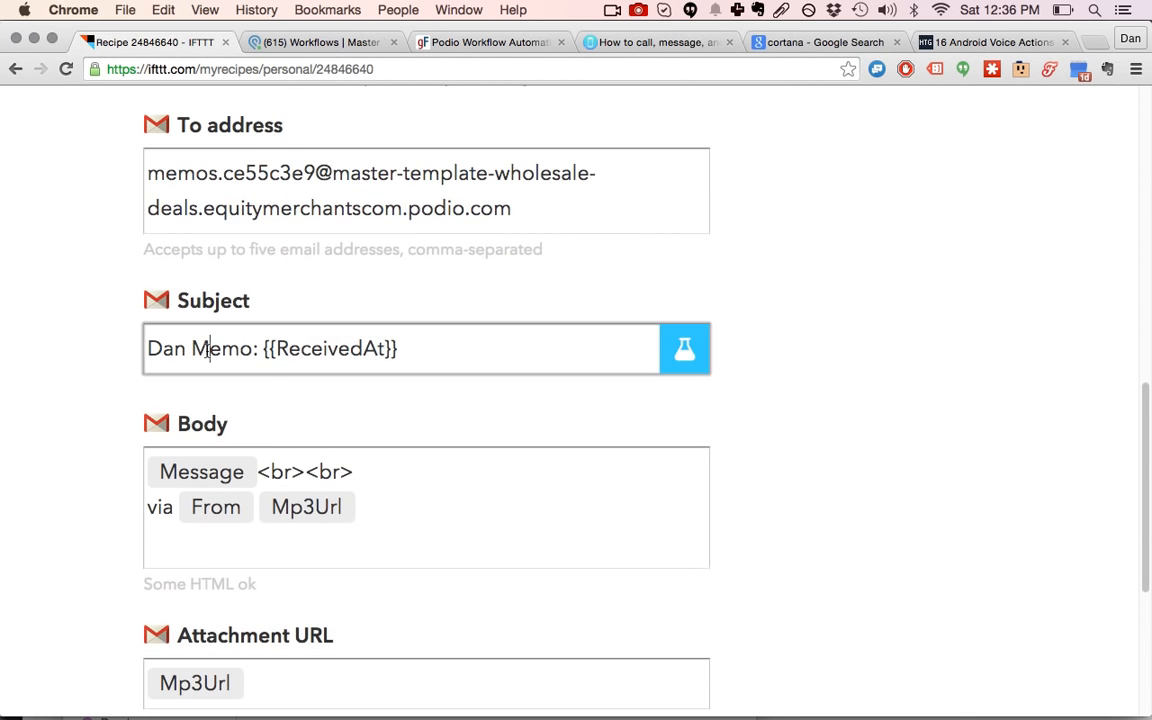
click(43, 365)
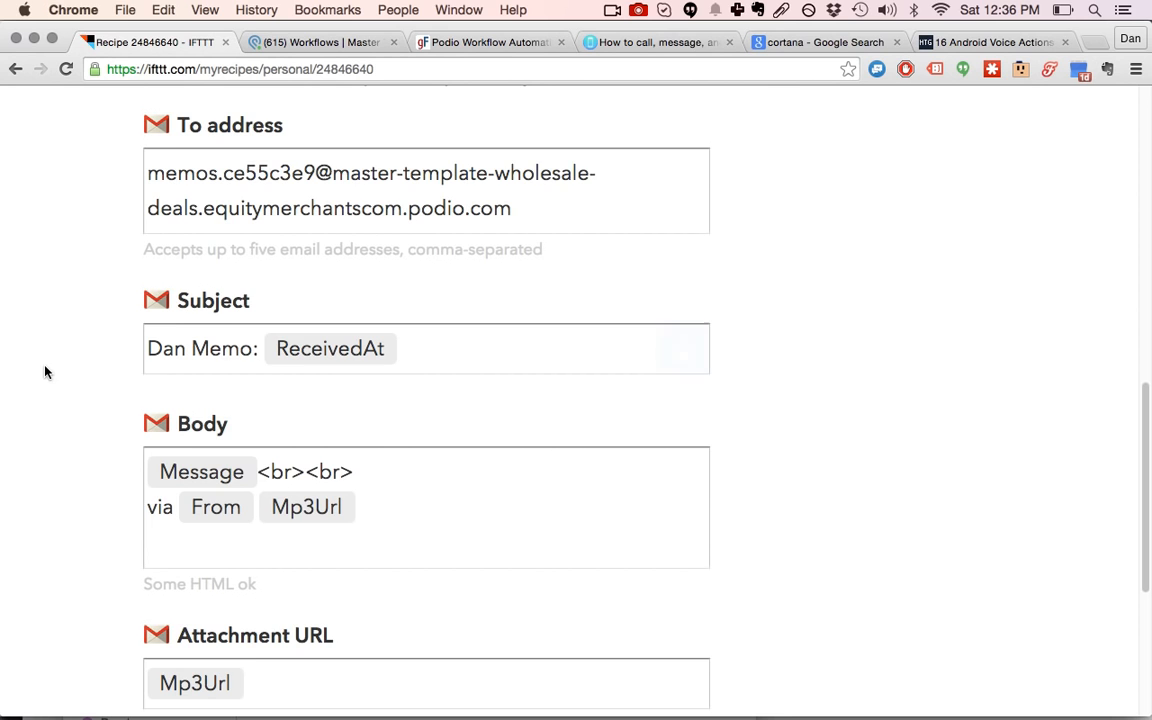
click(233, 358)
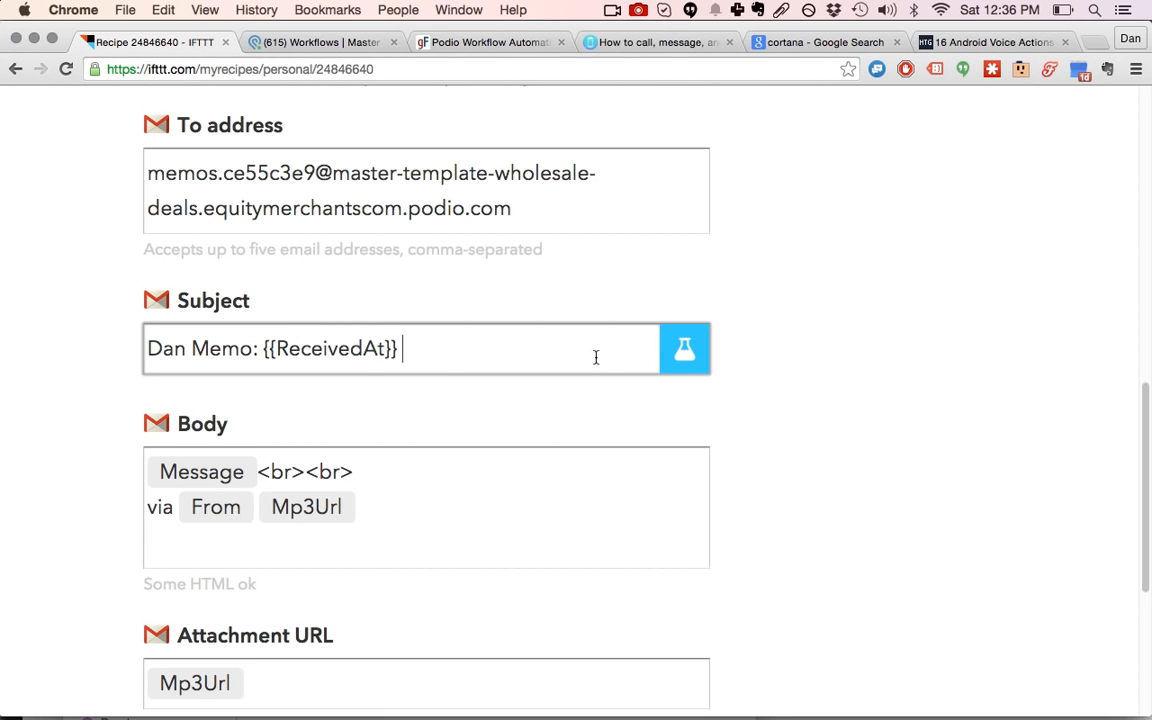
click(684, 352)
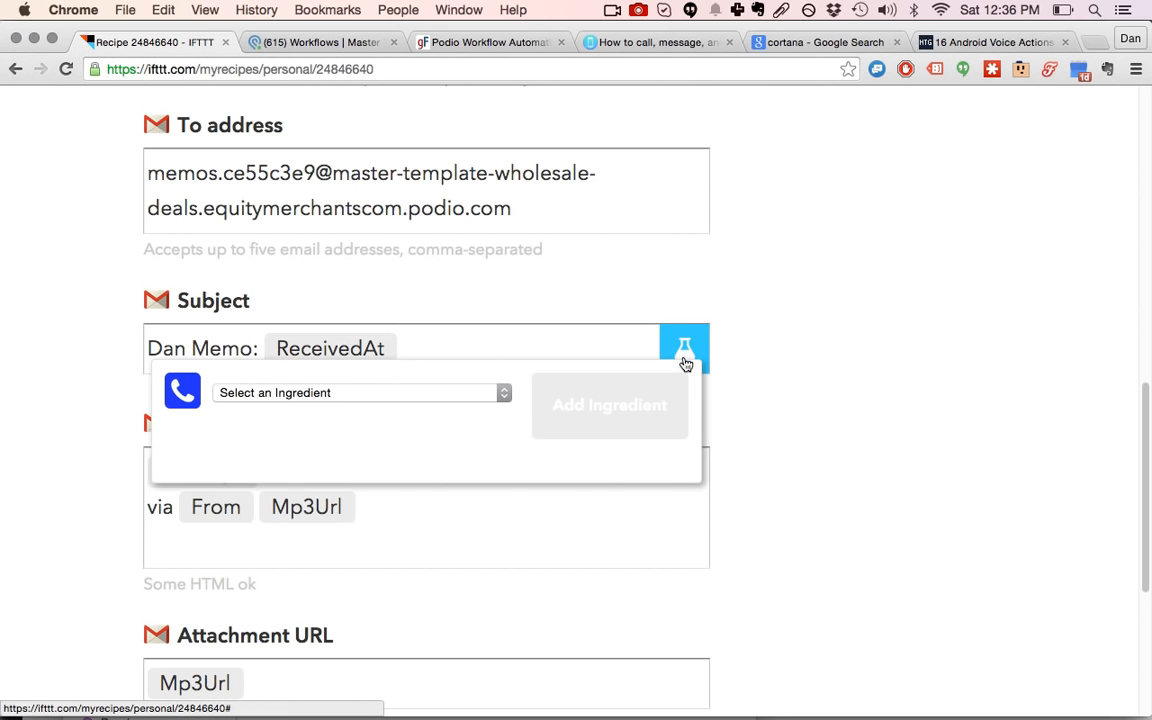
click(372, 397)
click(805, 352)
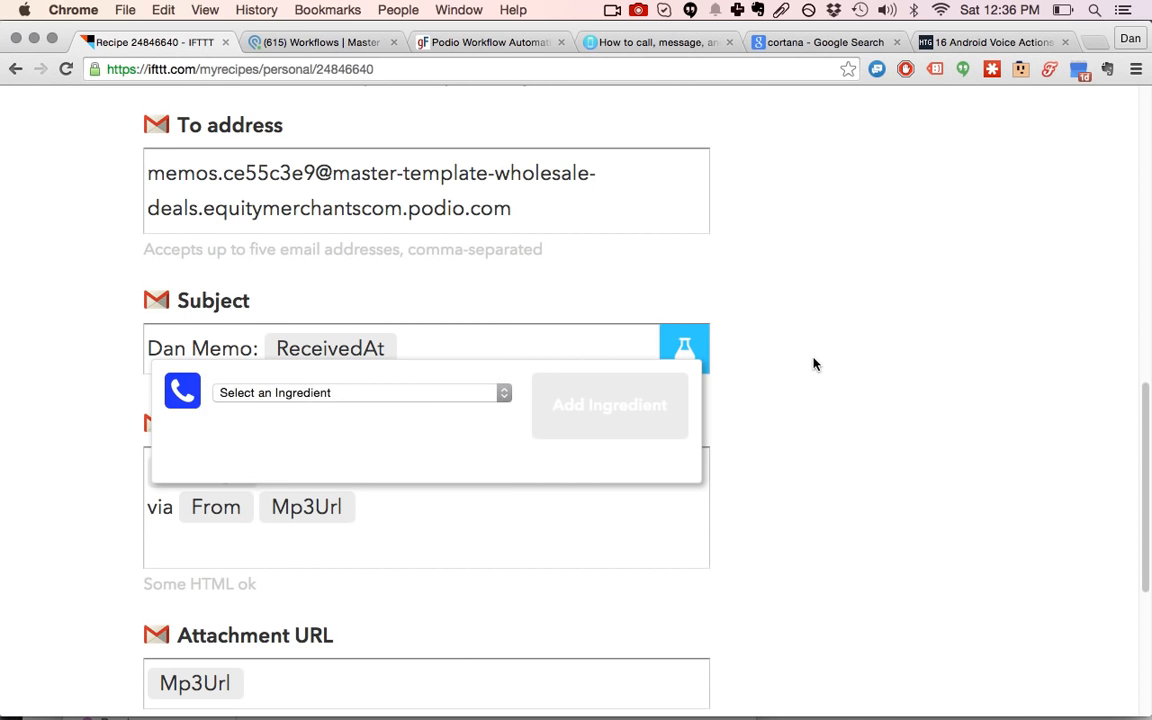
click(790, 368)
scroll(300, 450, down, 1)
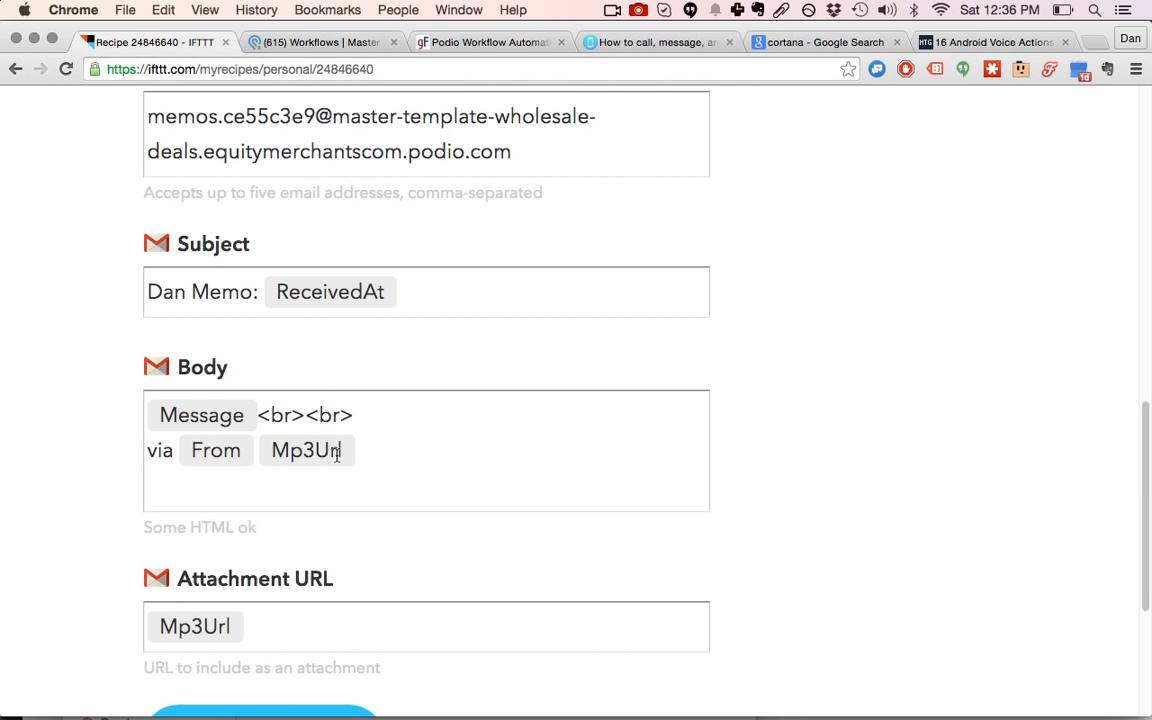
scroll(333, 455, down, 3)
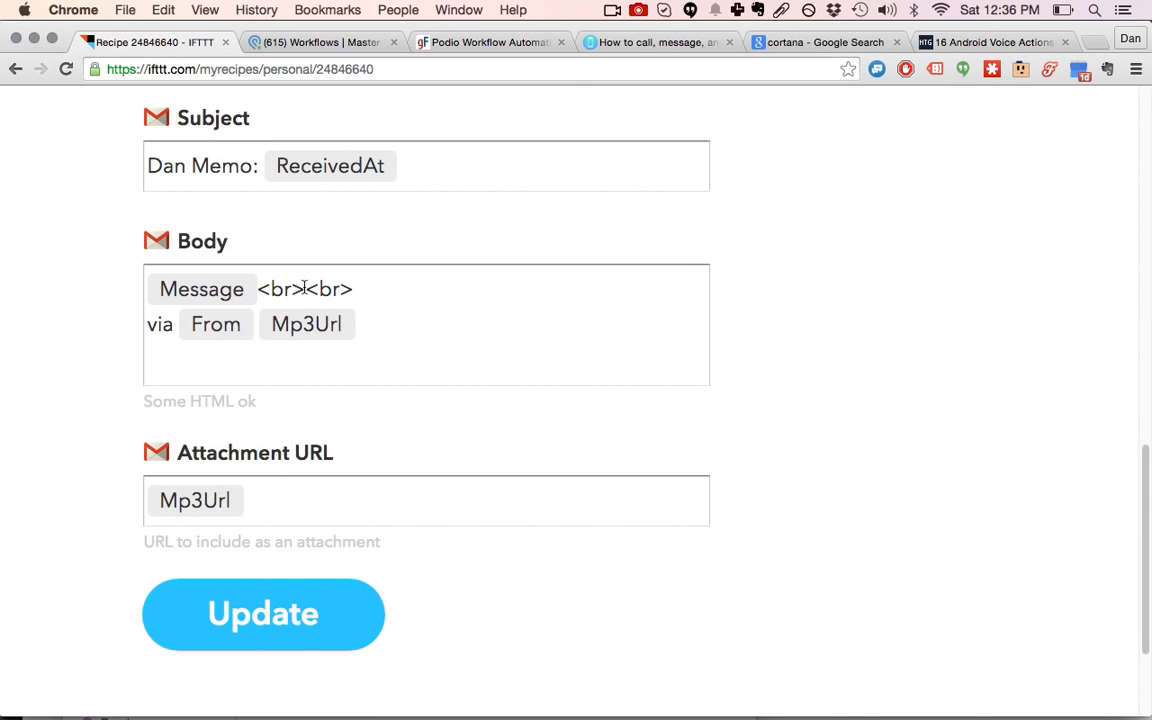
scroll(233, 392, up, 1)
click(368, 362)
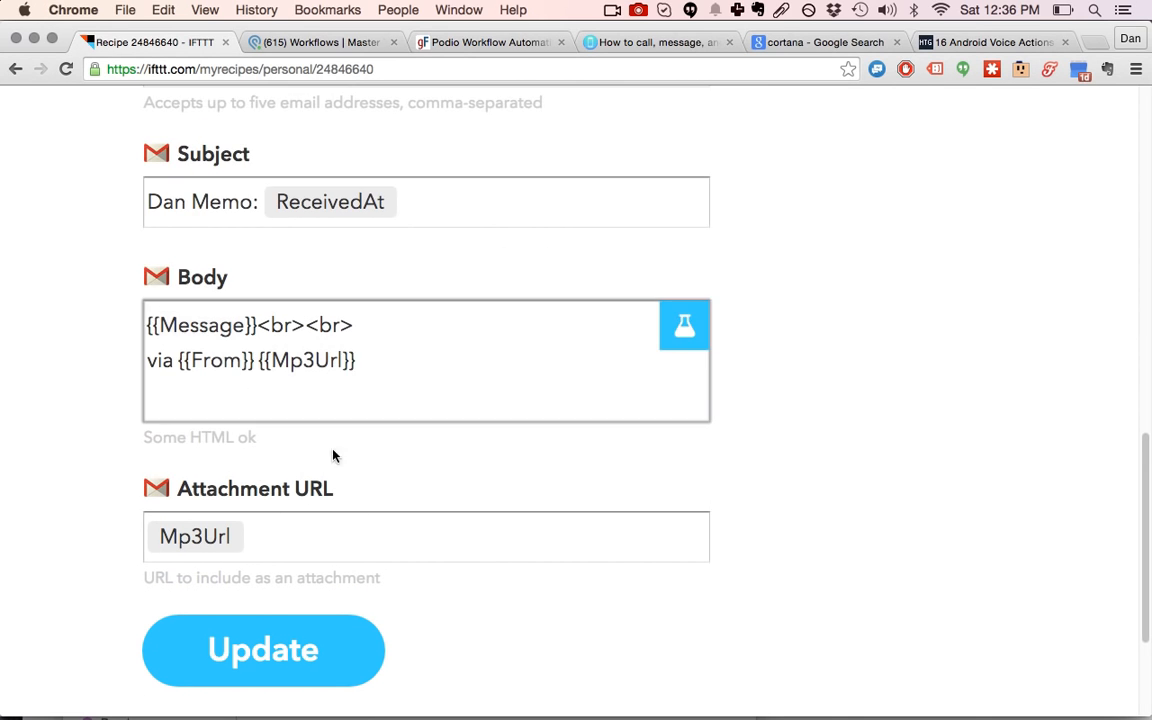
click(296, 537)
scroll(107, 540, up, 8)
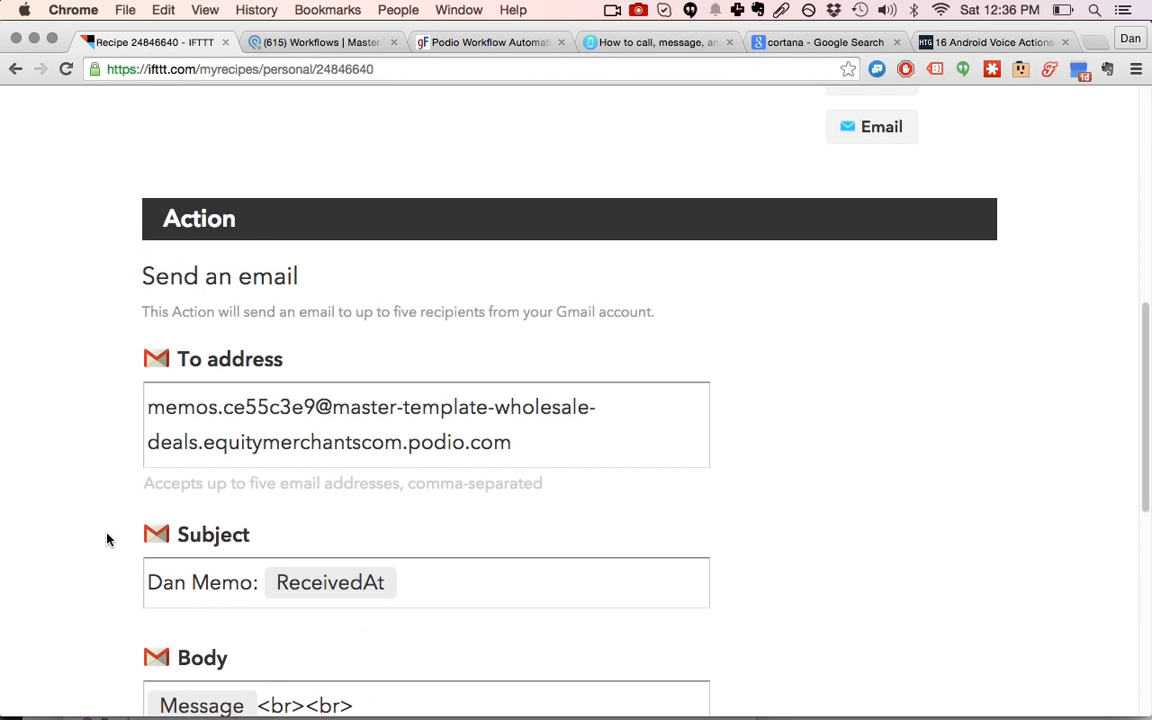
scroll(107, 540, up, 15)
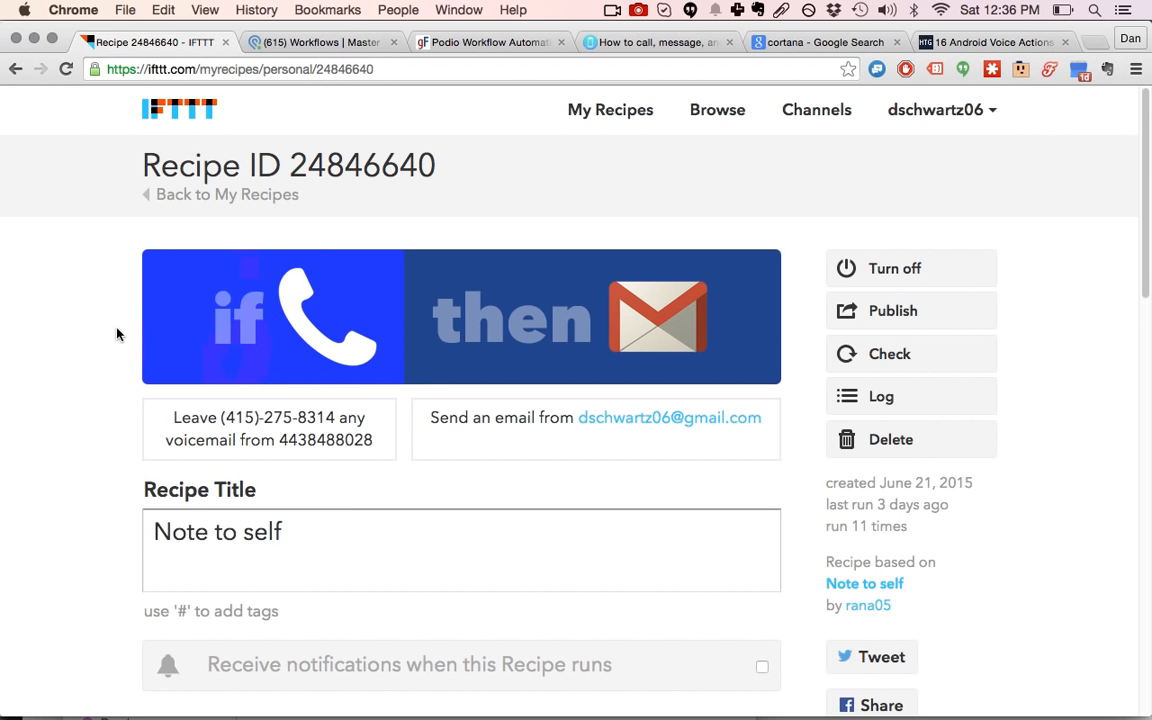
- Highlight the recipe's trigger phone number, then return to the Podio Memo-created workflow
scroll(116, 334, down, 2)
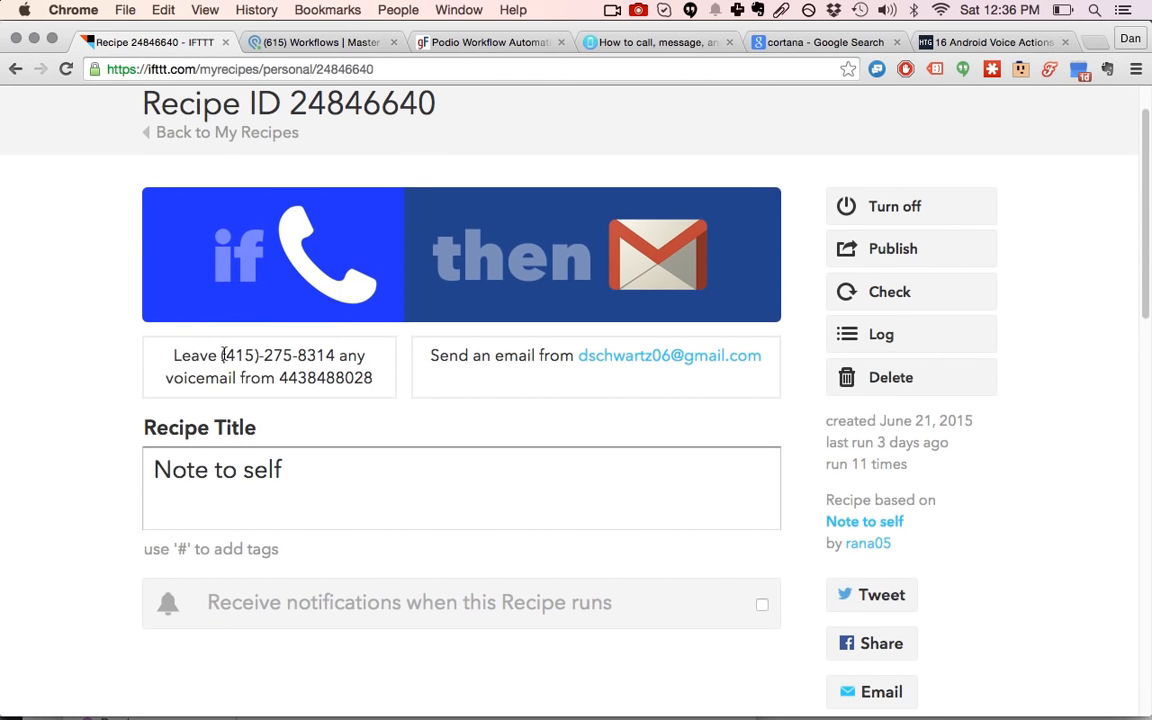
scroll(82, 352, up, 2)
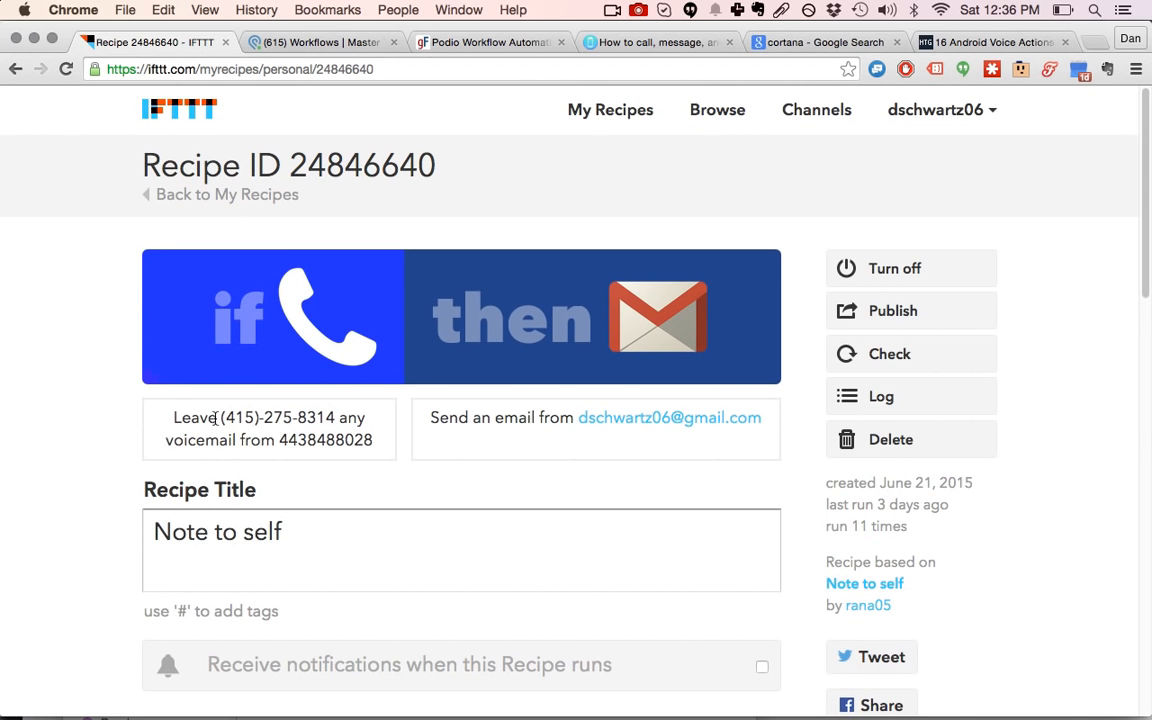
drag(221, 418, 335, 418)
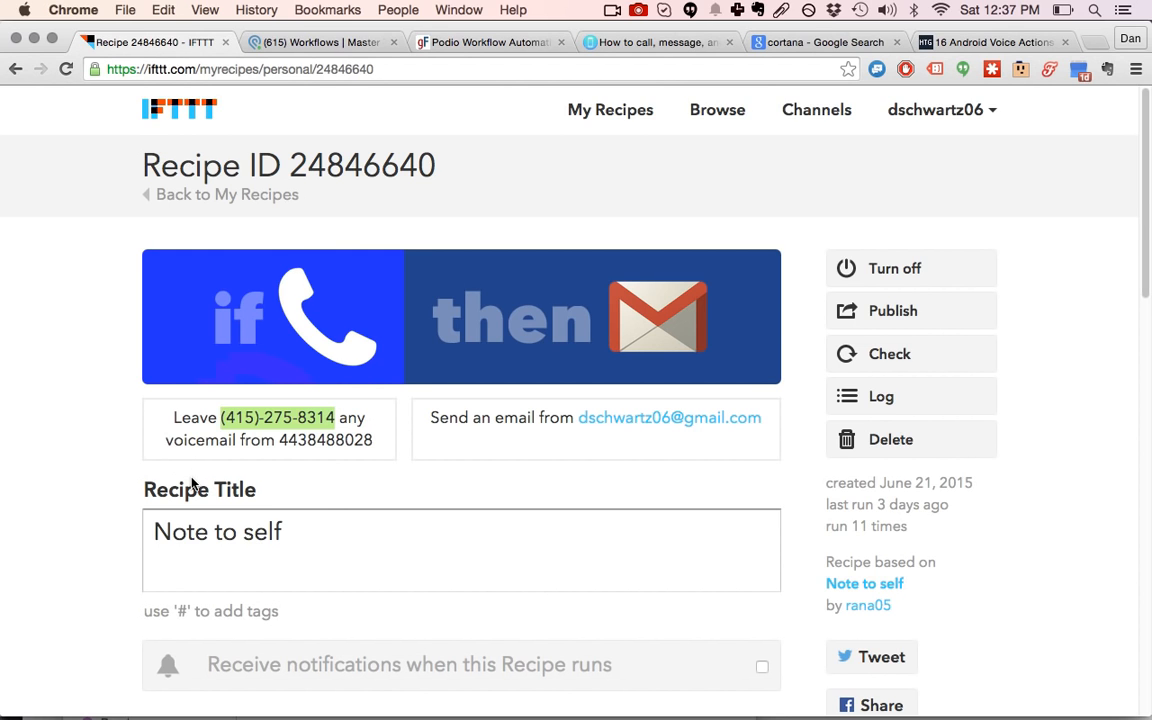
scroll(560, 509, down, 5)
scroll(560, 505, up, 5)
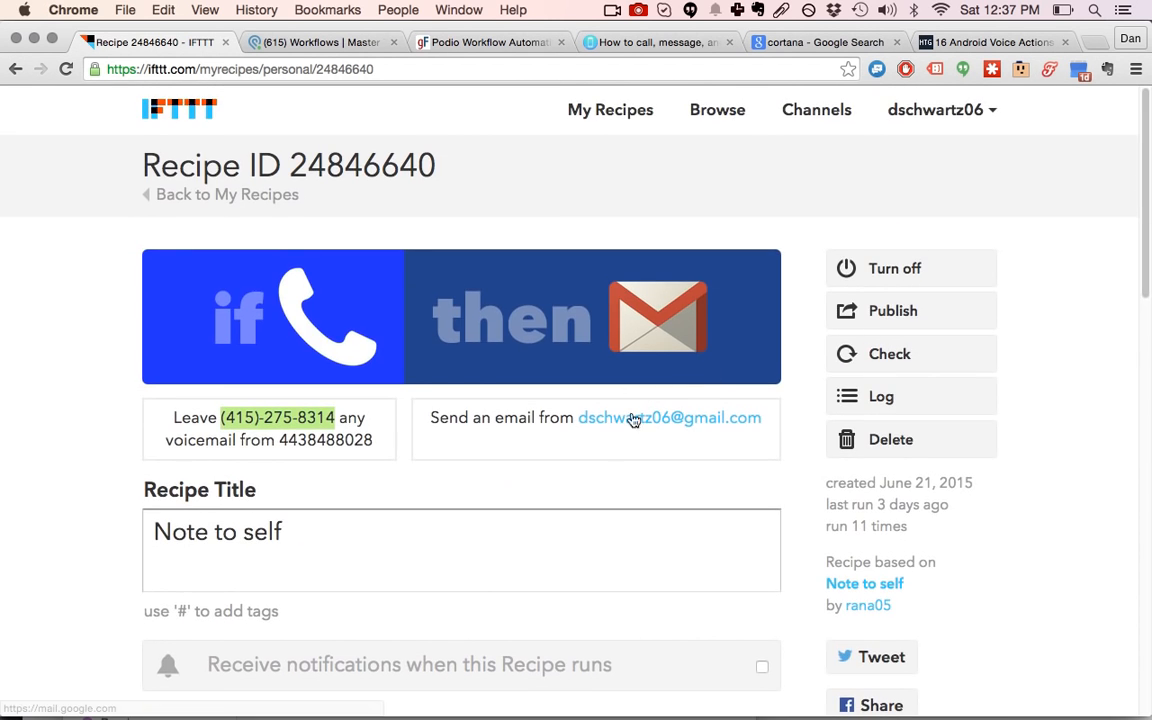
scroll(571, 401, down, 3)
click(305, 43)
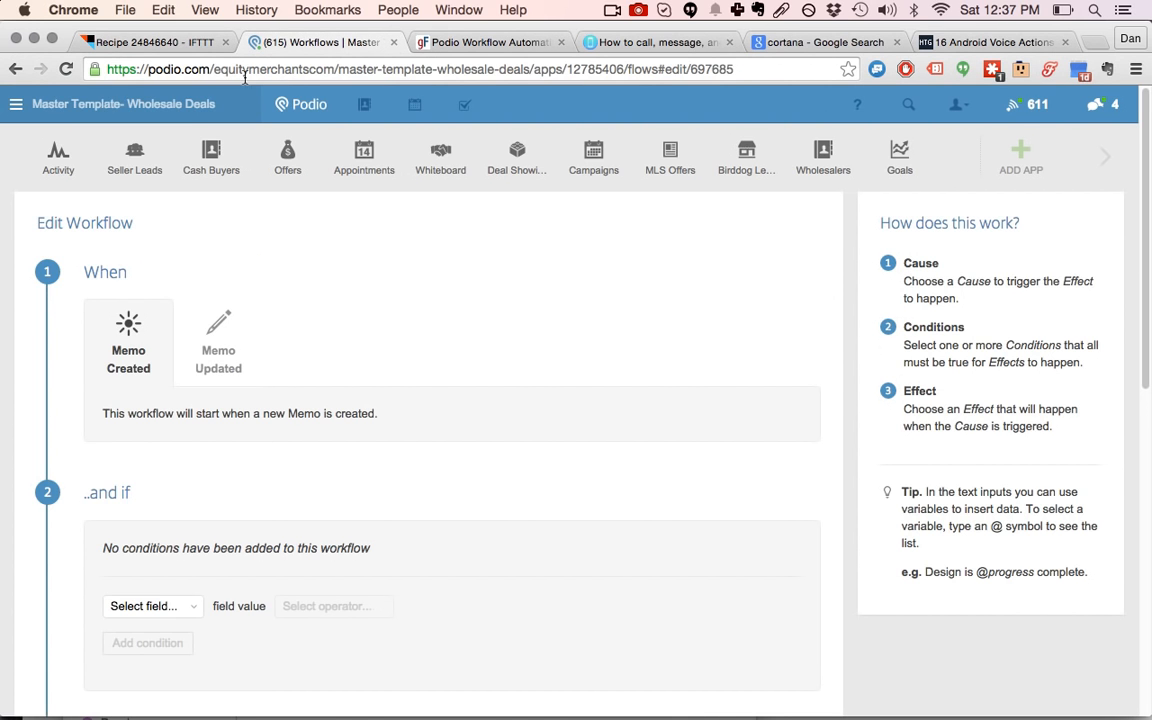
- Browse the workspace list and open the Memos app, now holding three memo cards
click(190, 104)
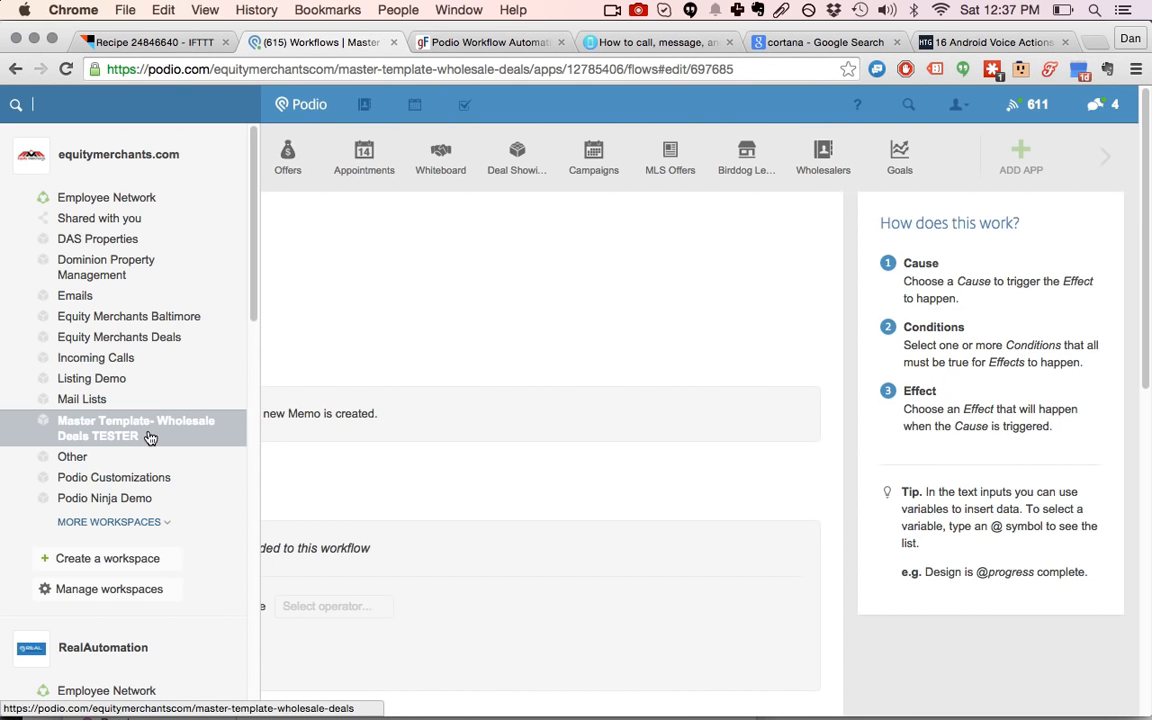
scroll(150, 437, down, 3)
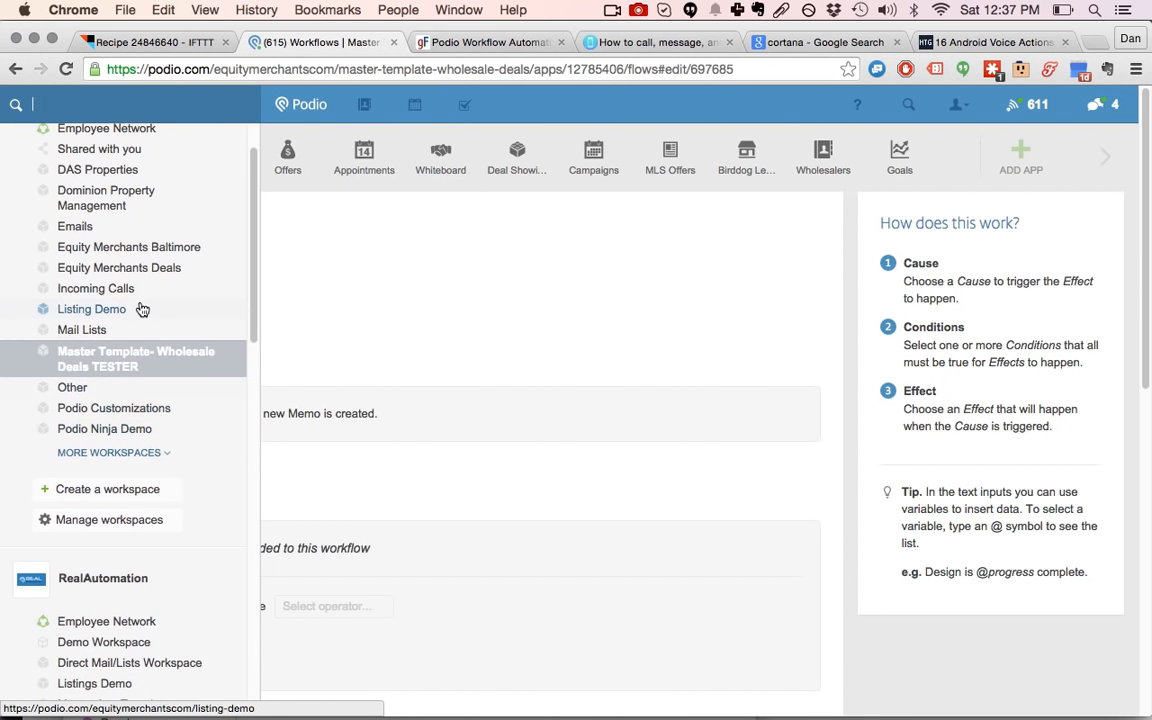
scroll(69, 306, up, 3)
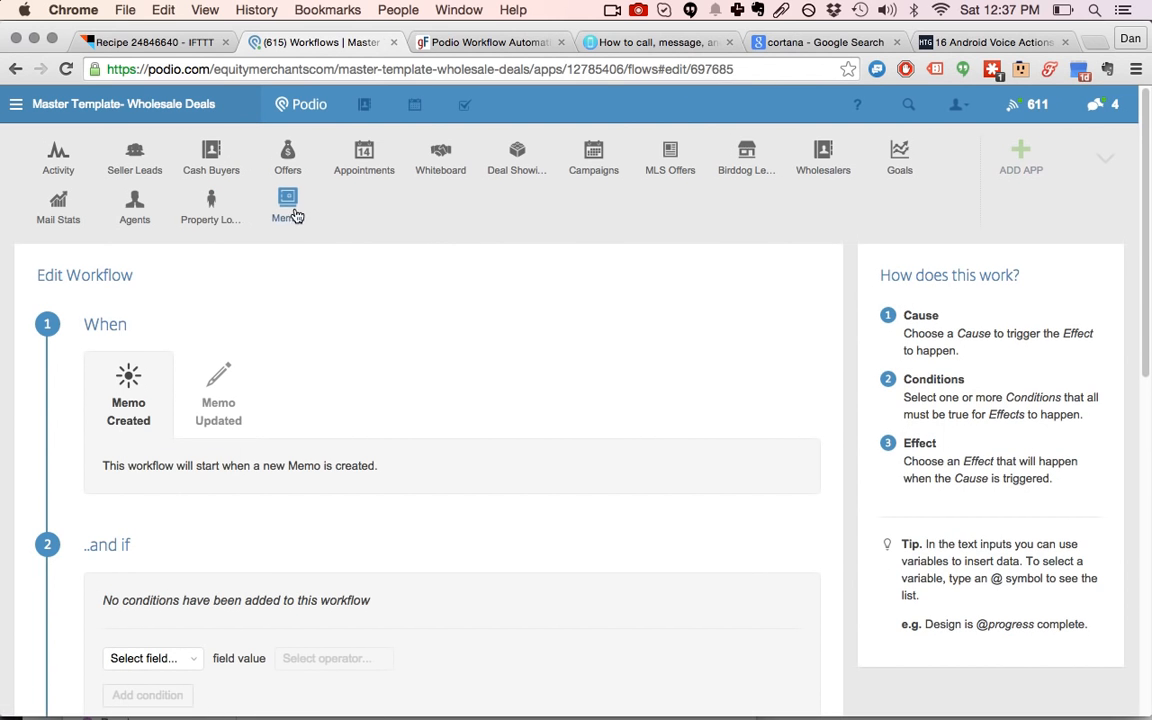
click(287, 210)
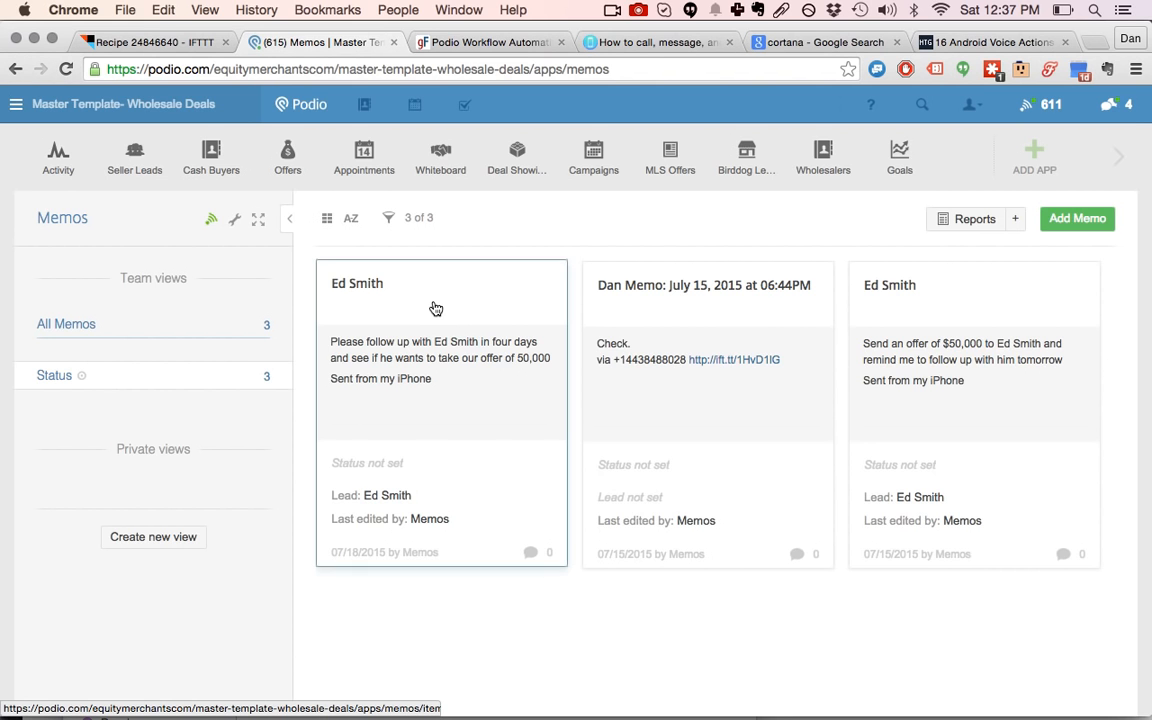
- Review an existing memo, close it, and reload the Memos list to fetch new memos
click(433, 307)
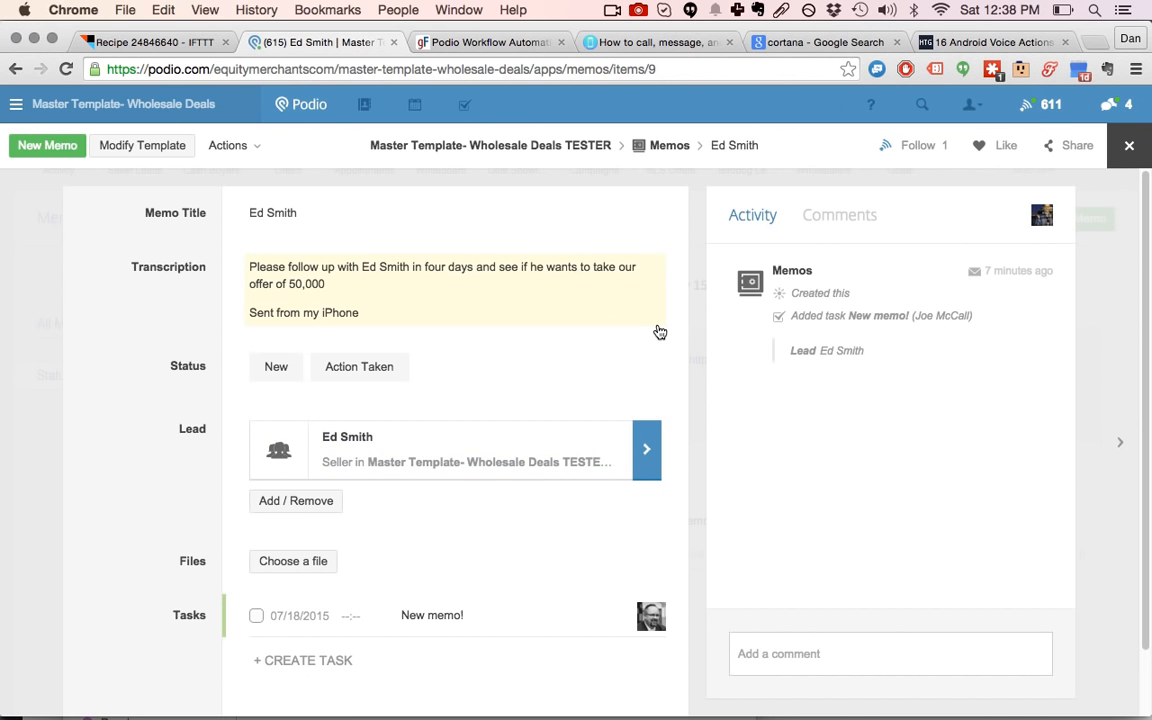
click(40, 310)
click(348, 70)
key(Return)
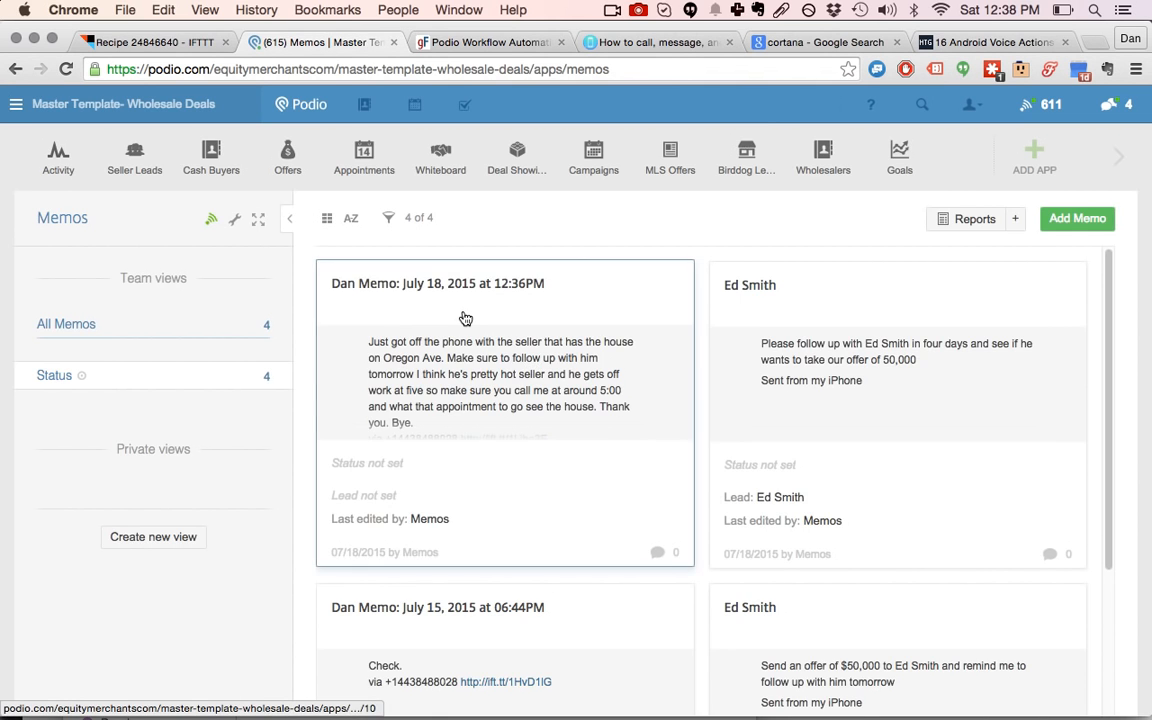
- Open the new July 18 Oregon Ave voicemail memo and play its attached audio in QuickTime
click(465, 318)
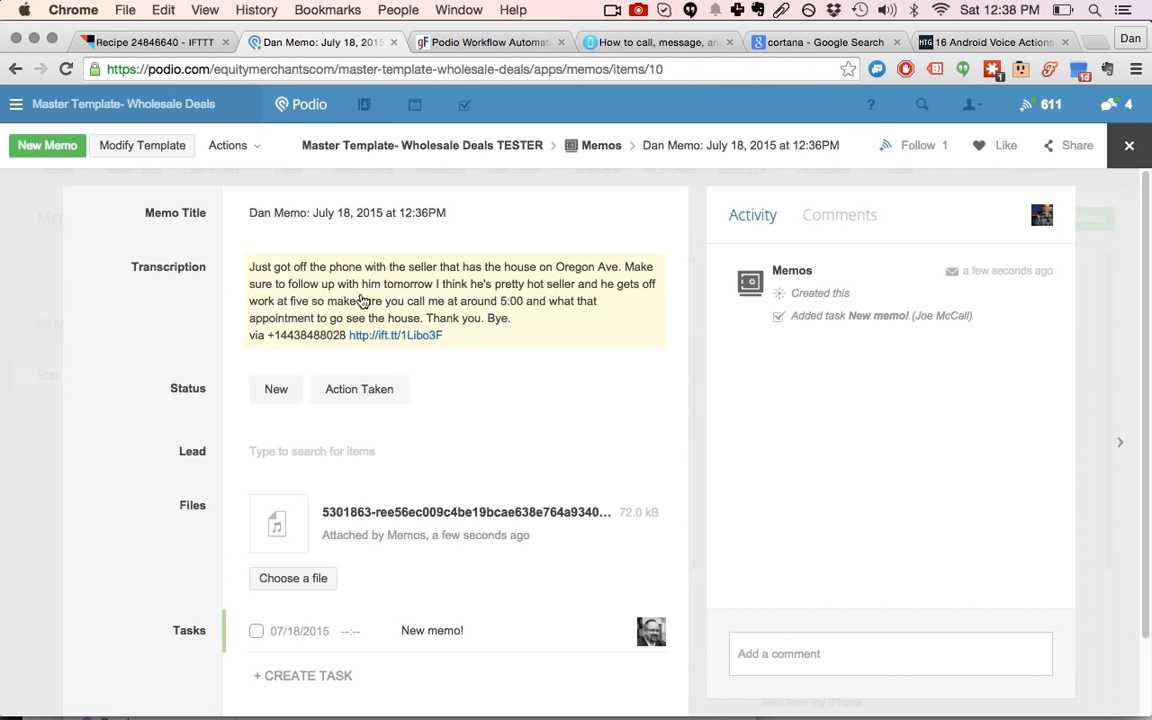
scroll(340, 296, down, 1)
scroll(342, 293, down, 1)
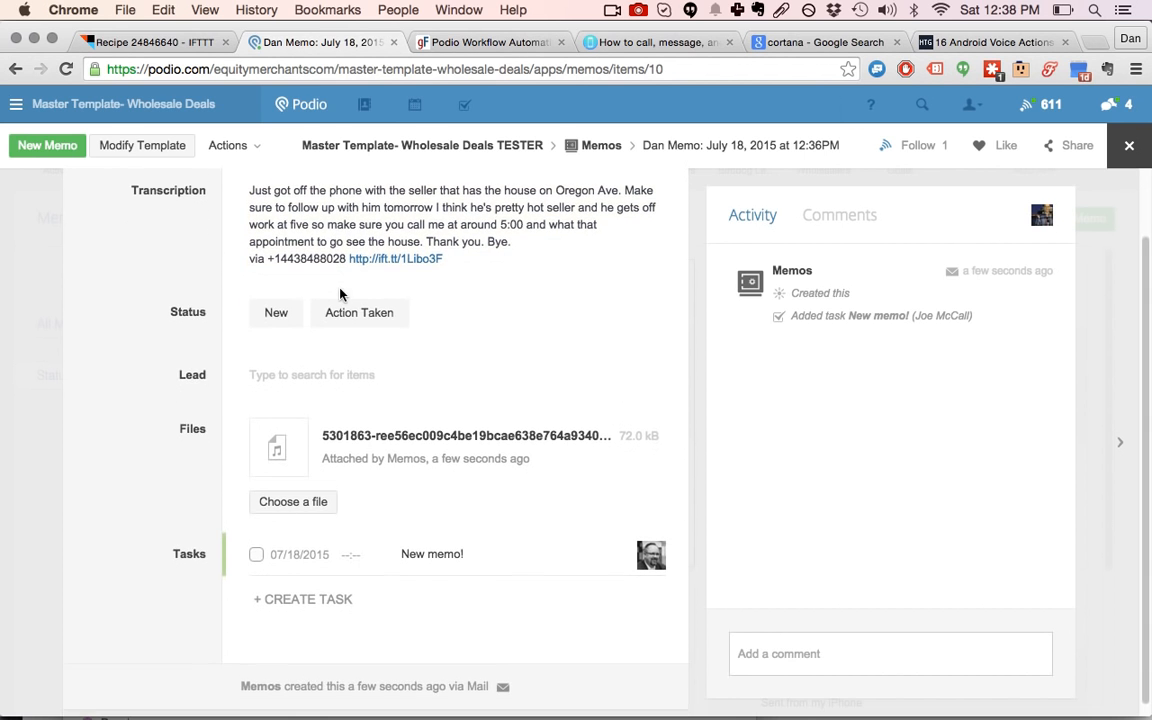
scroll(198, 471, down, 1)
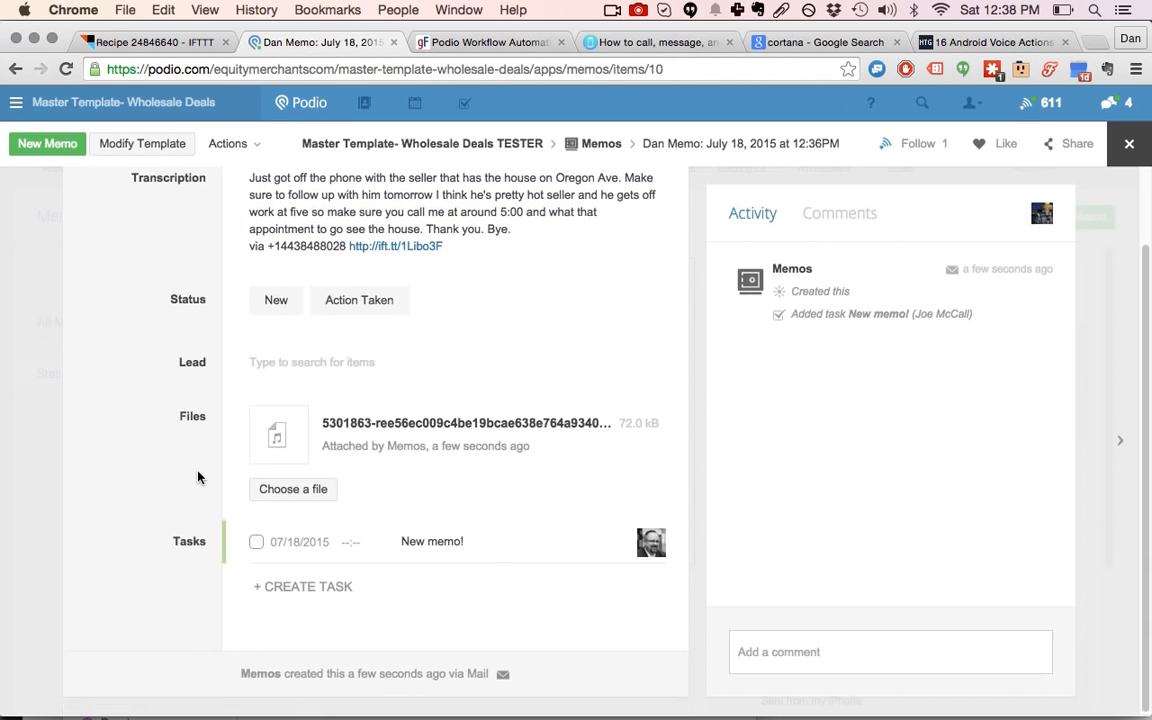
click(435, 428)
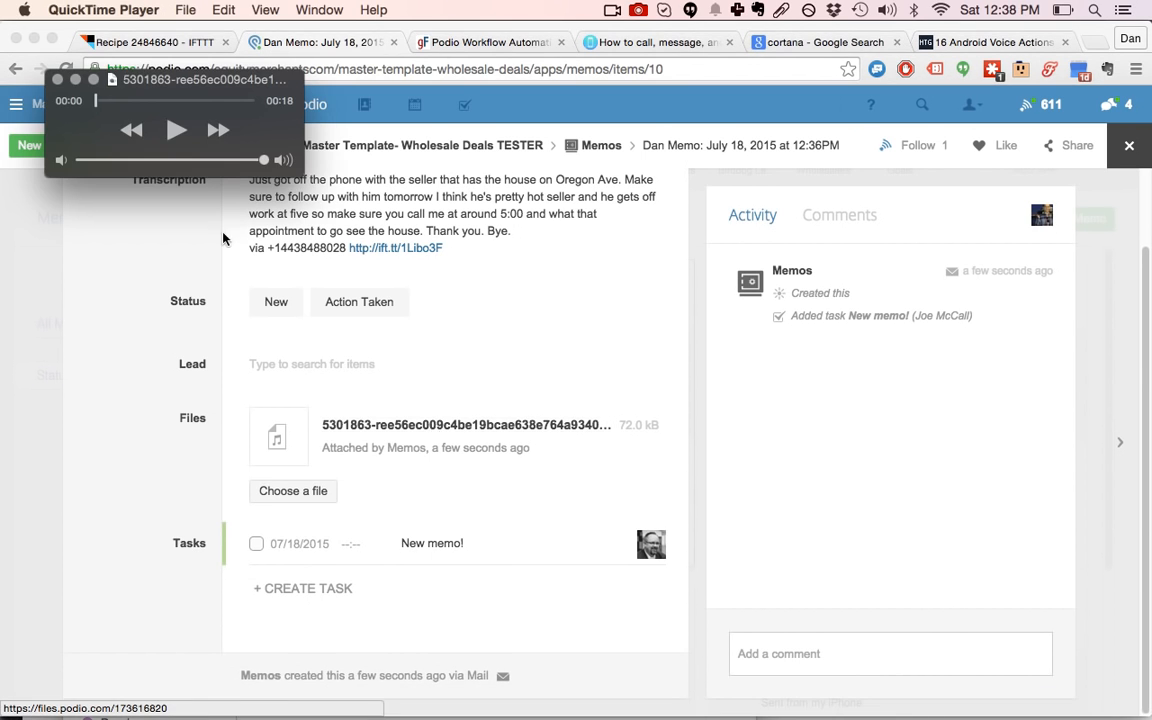
click(176, 130)
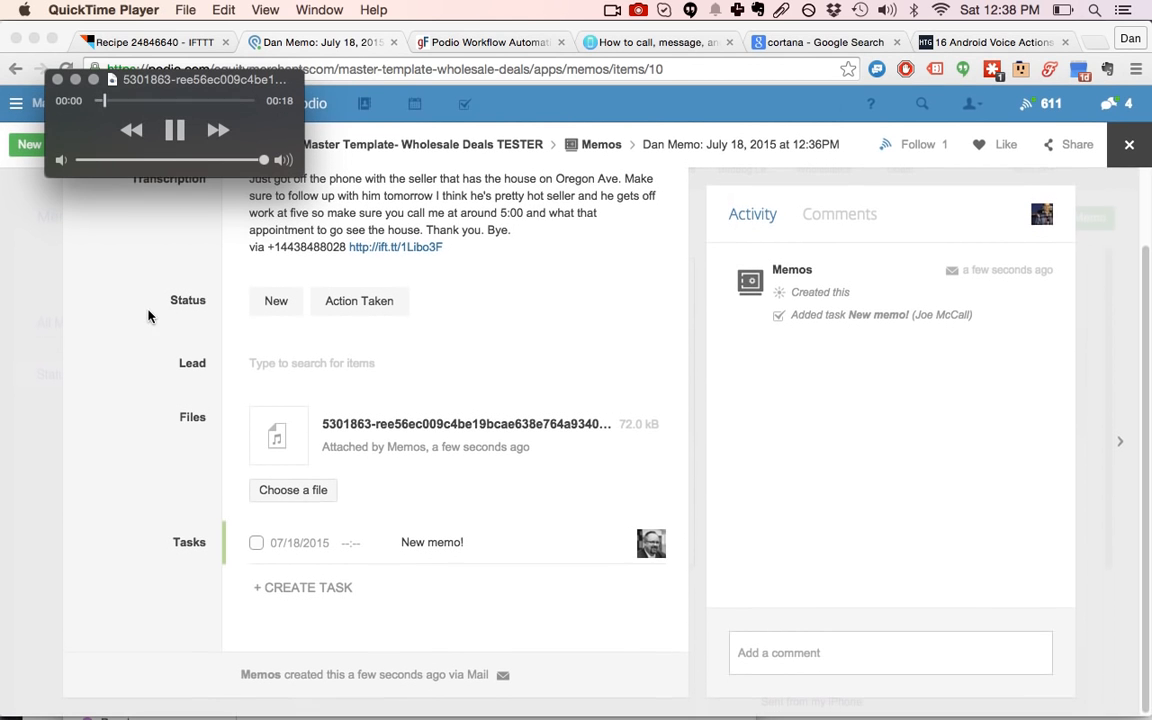
click(174, 130)
click(57, 79)
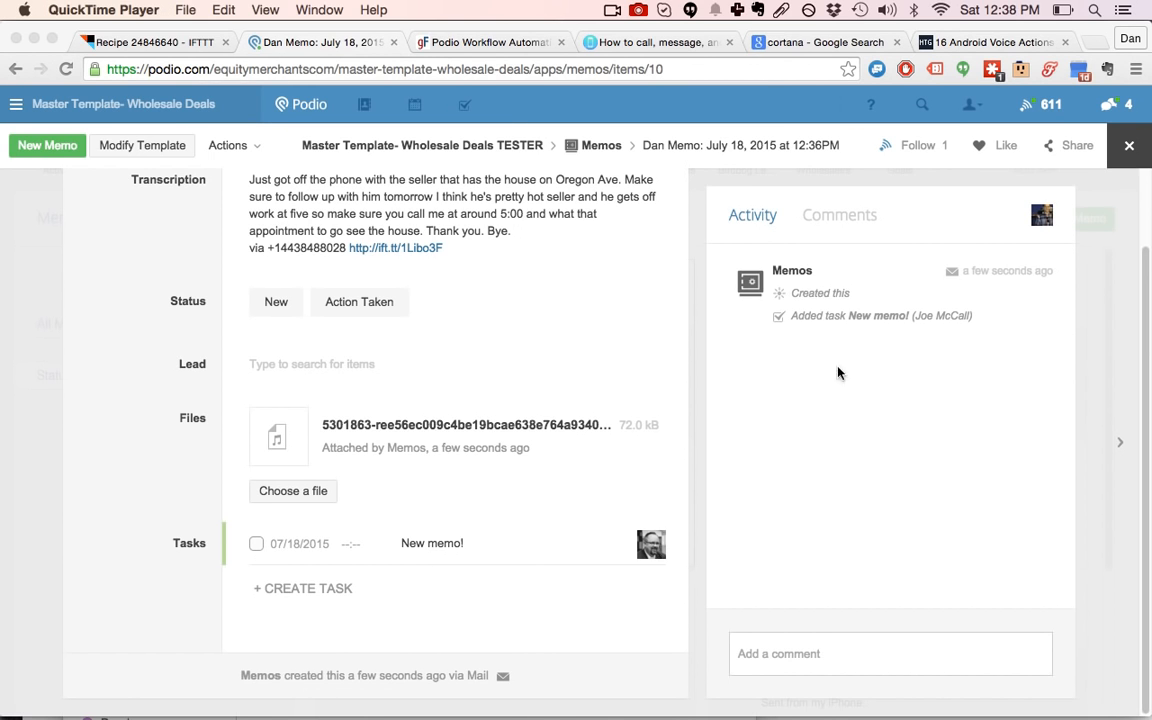
scroll(432, 406, up, 2)
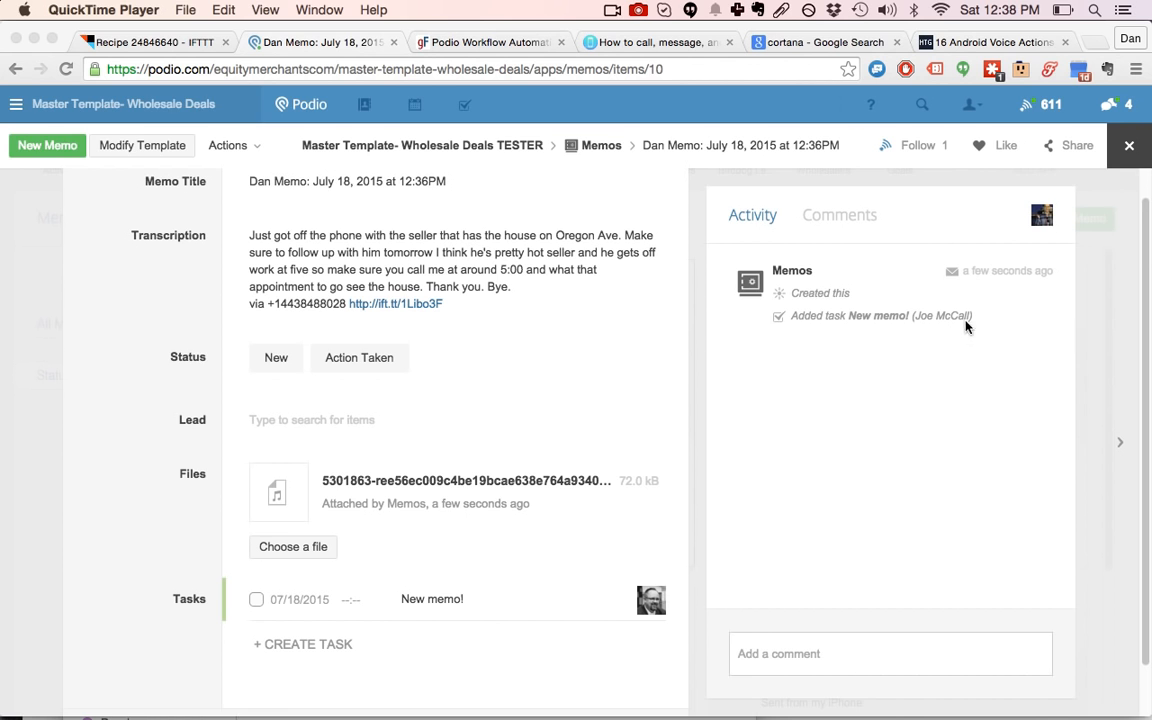
scroll(563, 461, down, 2)
scroll(563, 461, up, 3)
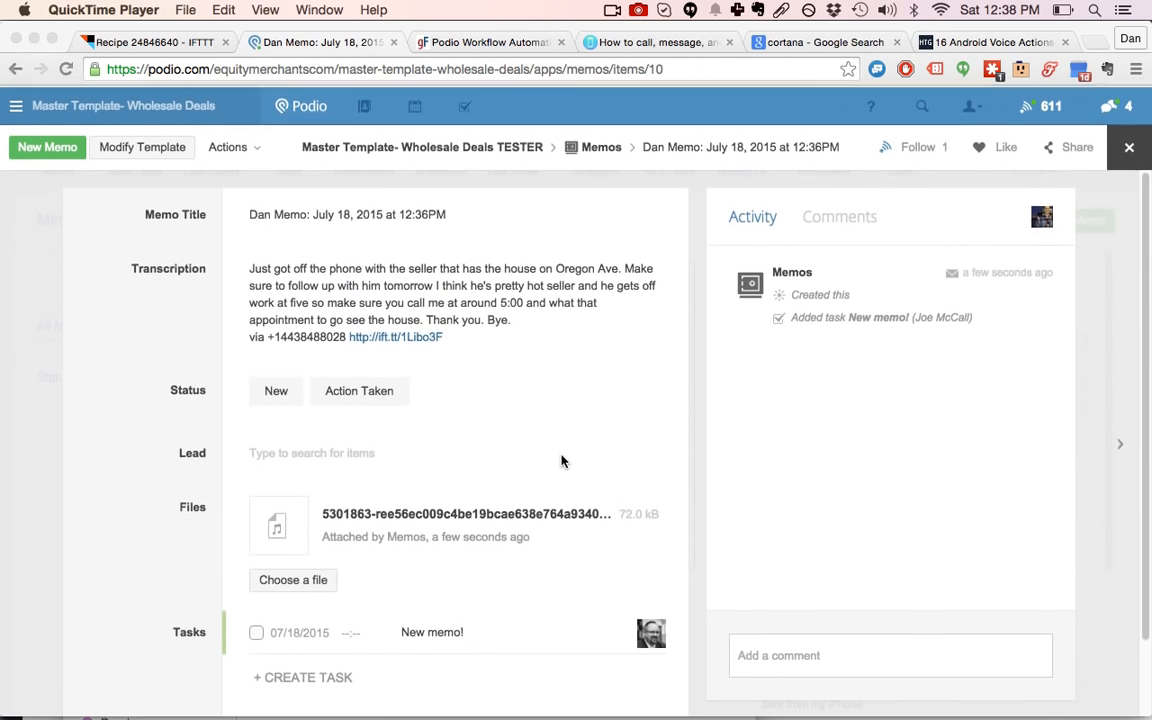
click(150, 398)
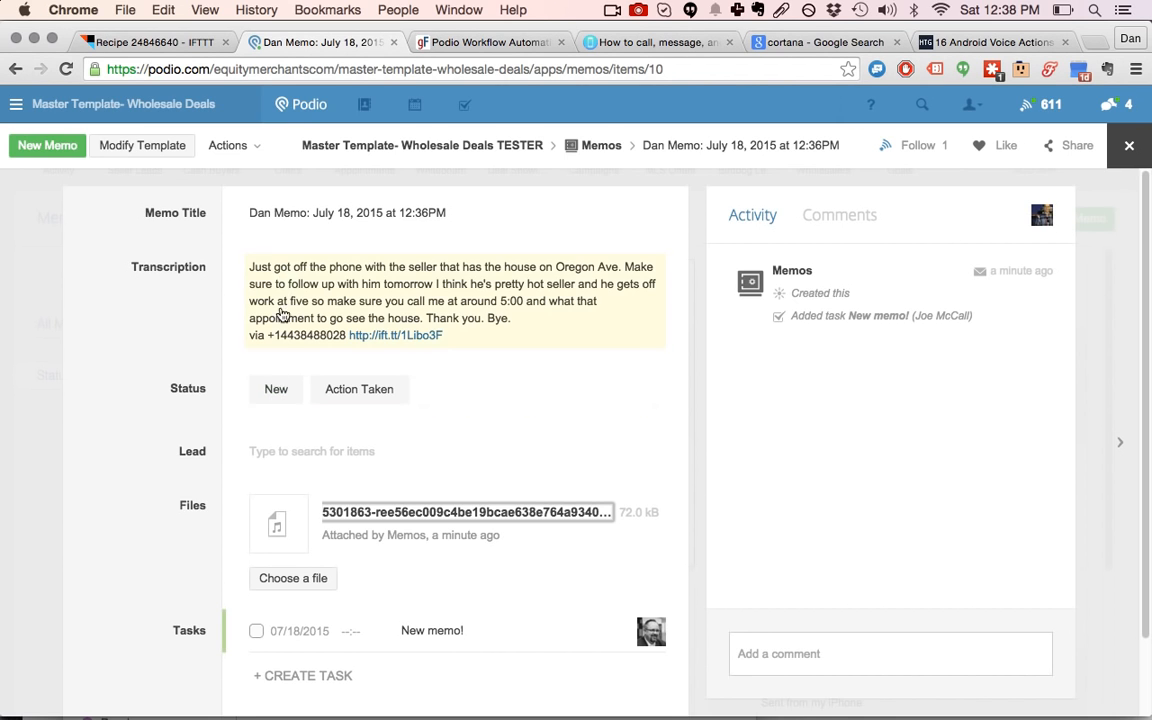
- Mark the July 18 memo's Status as New and bring up the References Lead Memo flow
click(271, 396)
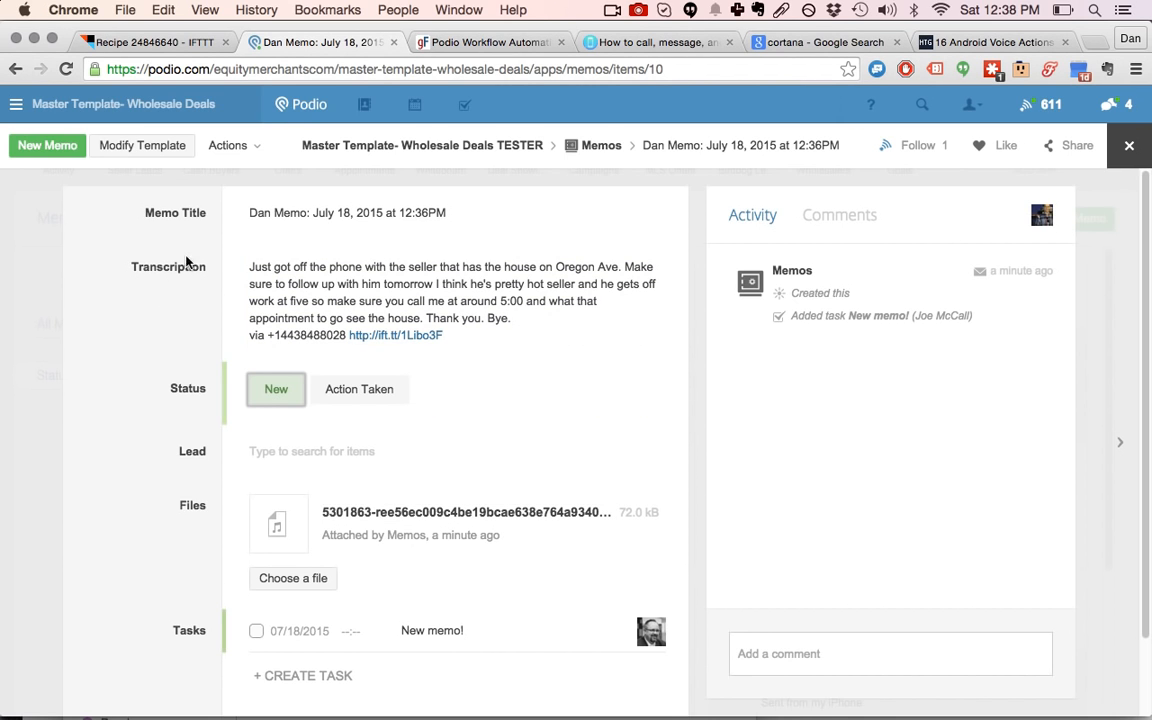
click(462, 43)
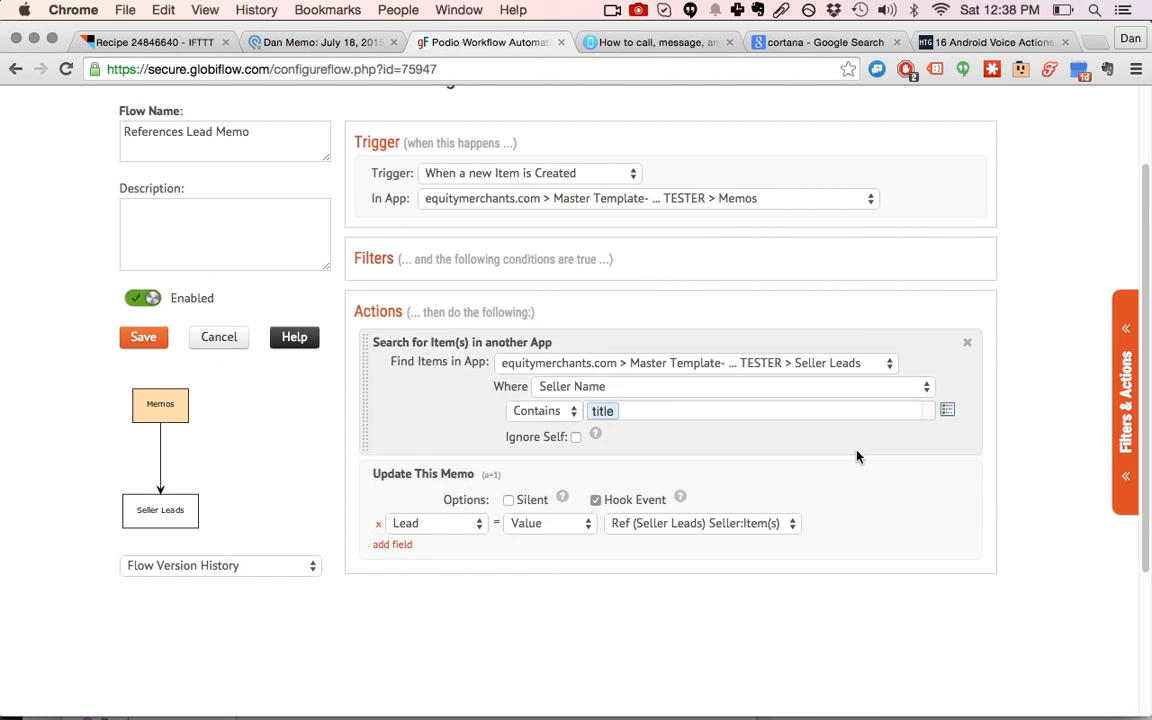
- Add an Update Item action to the References Lead Memo flow that sets Status to New
click(1125, 400)
scroll(944, 370, down, 5)
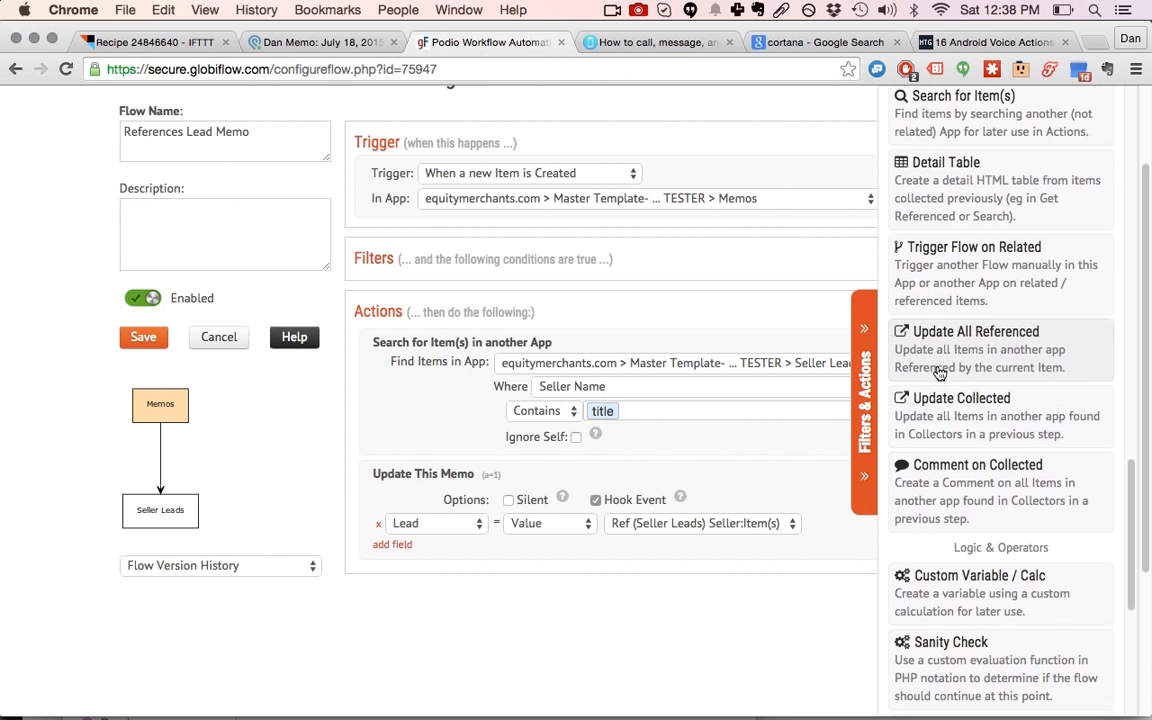
scroll(944, 404, up, 10)
scroll(958, 320, down, 5)
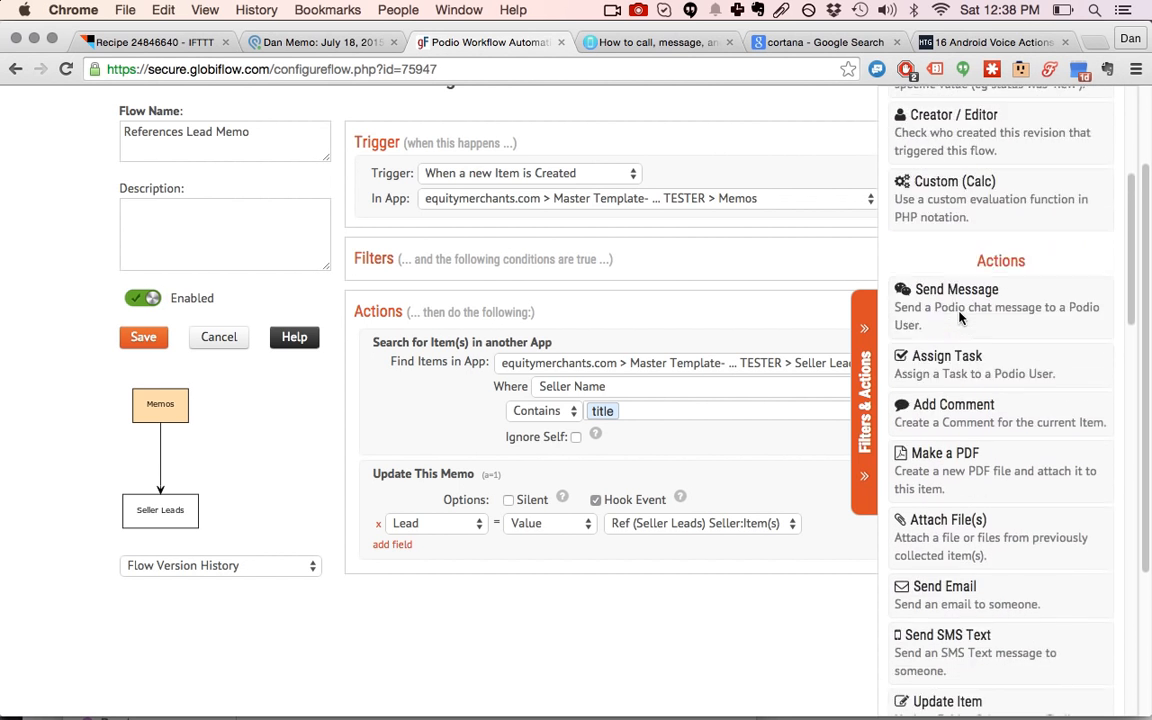
scroll(856, 575, down, 5)
drag(856, 575, 520, 319)
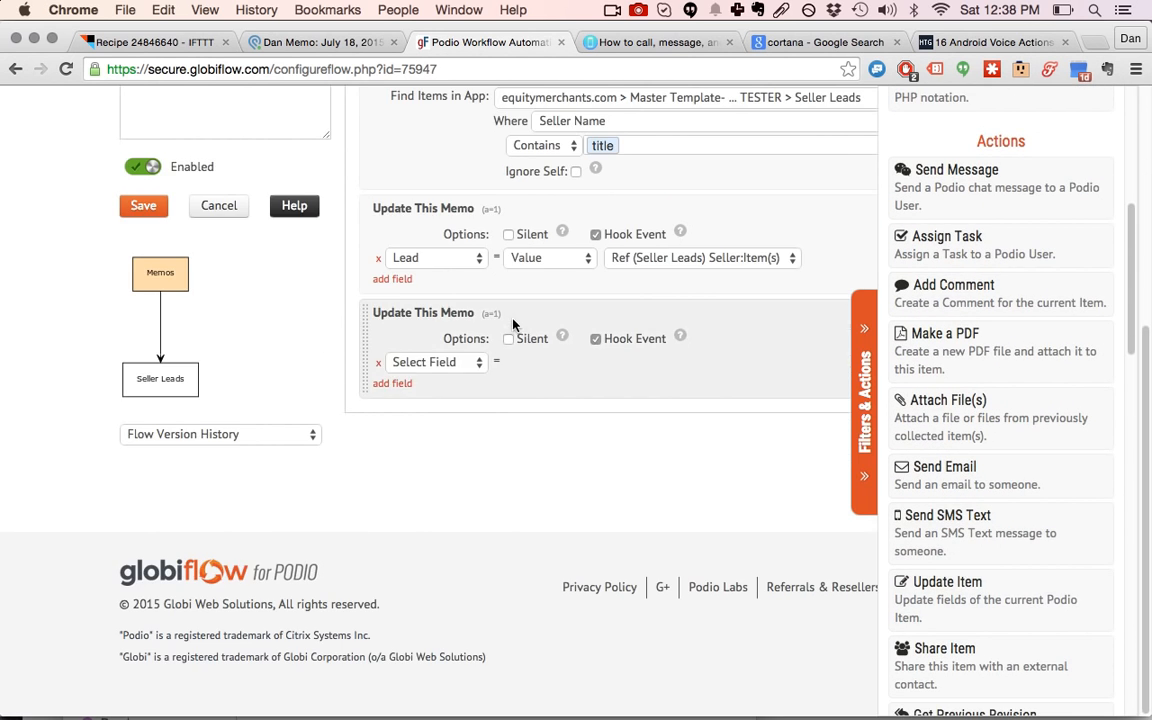
click(410, 362)
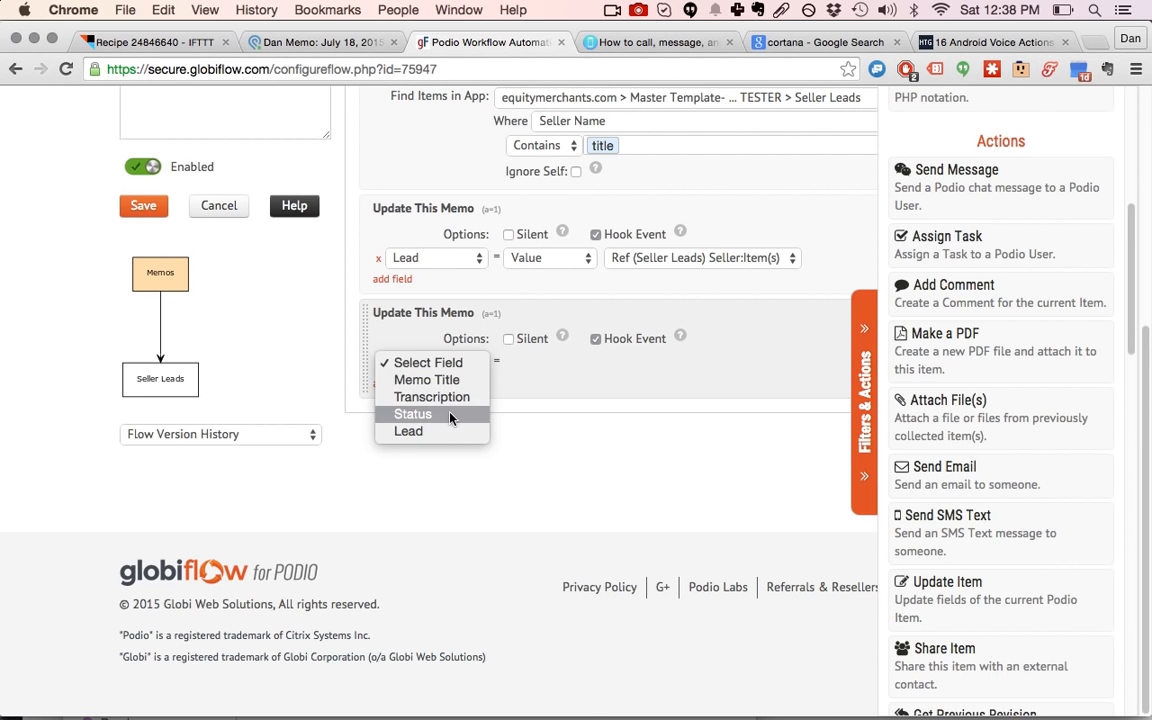
click(413, 413)
click(630, 362)
click(648, 379)
- Save the updated flow and return to the July 18 memo in Podio
scroll(581, 473, up, 7)
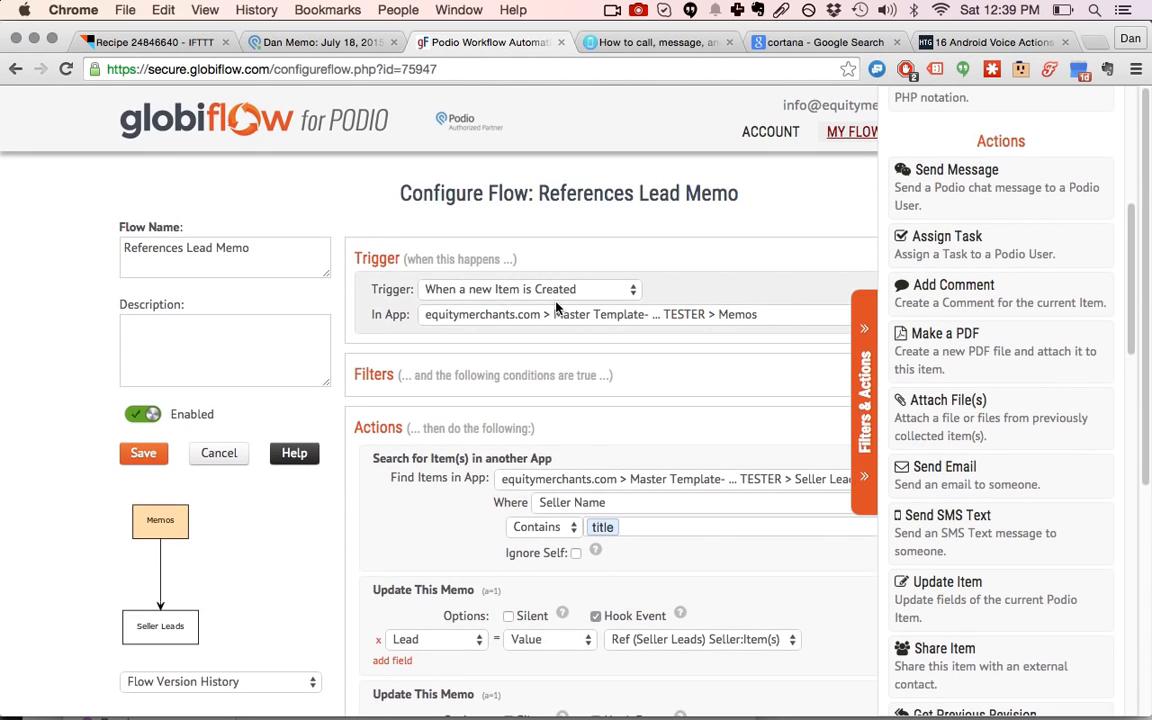
scroll(490, 268, down, 7)
click(146, 327)
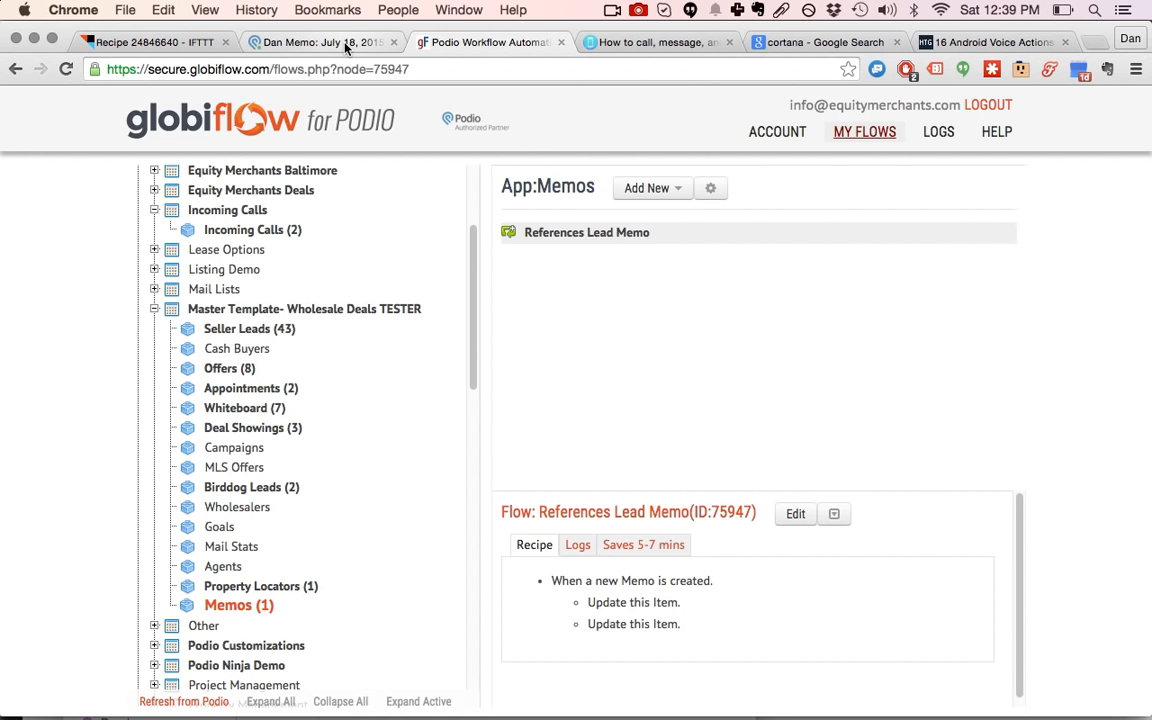
click(346, 48)
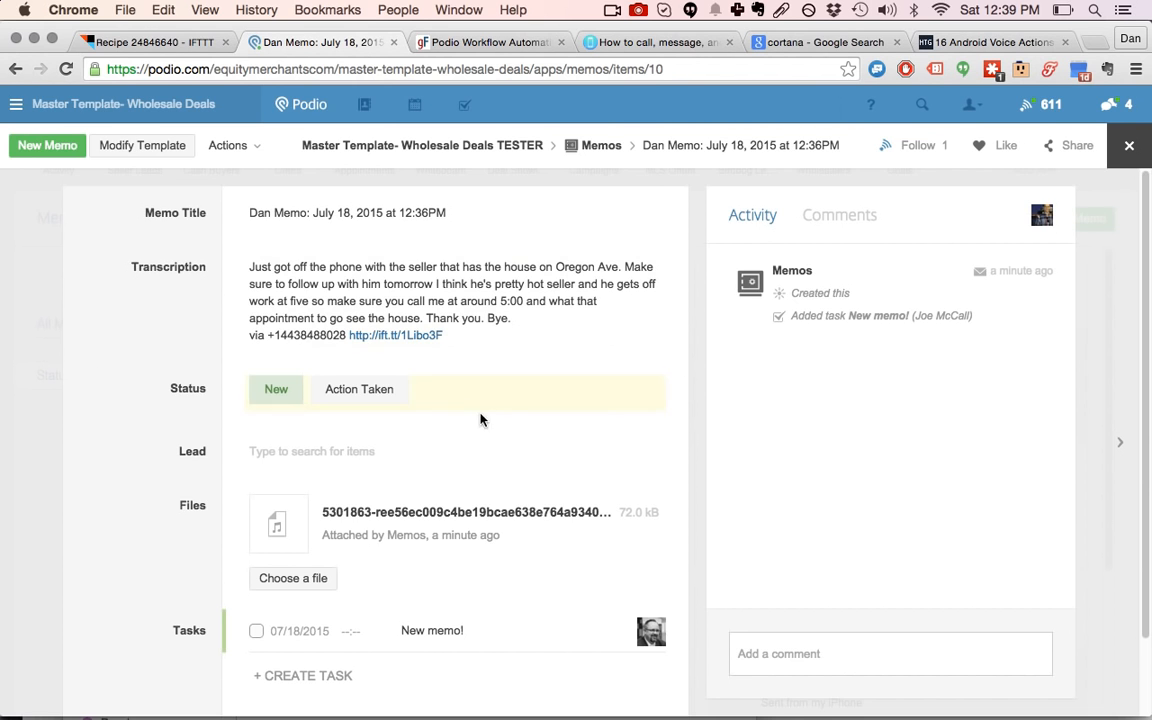
- Close the memo overlay to see four Memos cards, led by the July 18 memo tagged New
scroll(113, 433, down, 2)
scroll(113, 433, up, 2)
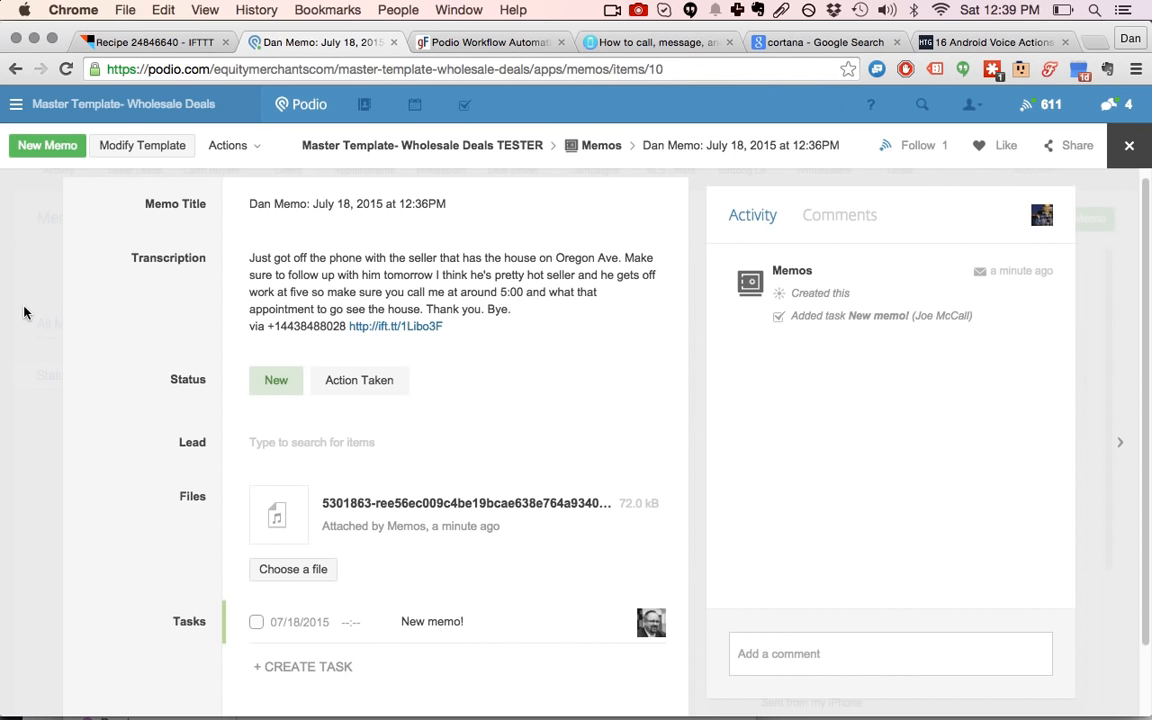
scroll(149, 331, up, 1)
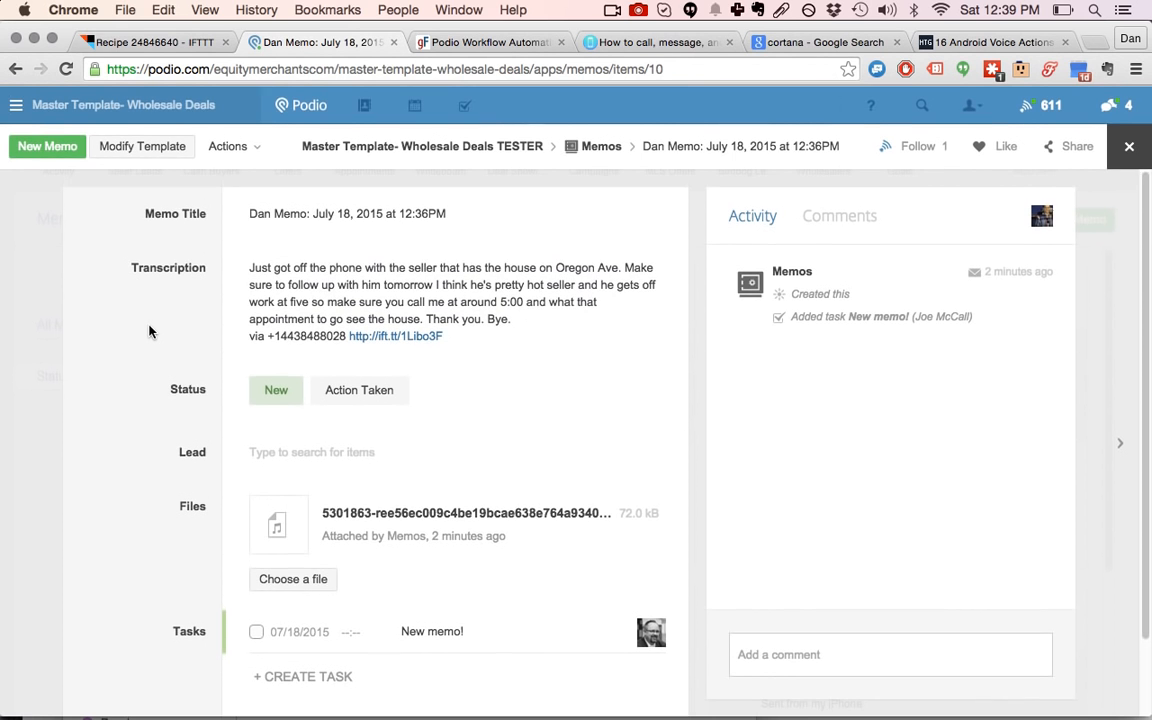
click(28, 290)
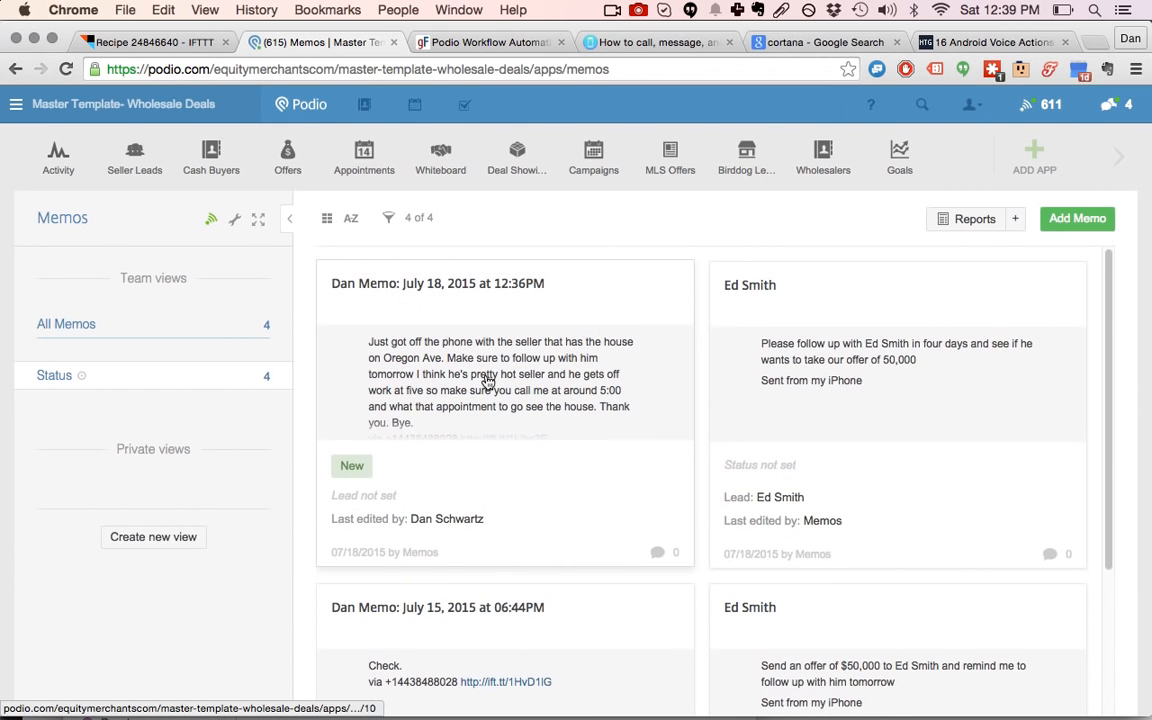
click(638, 10)
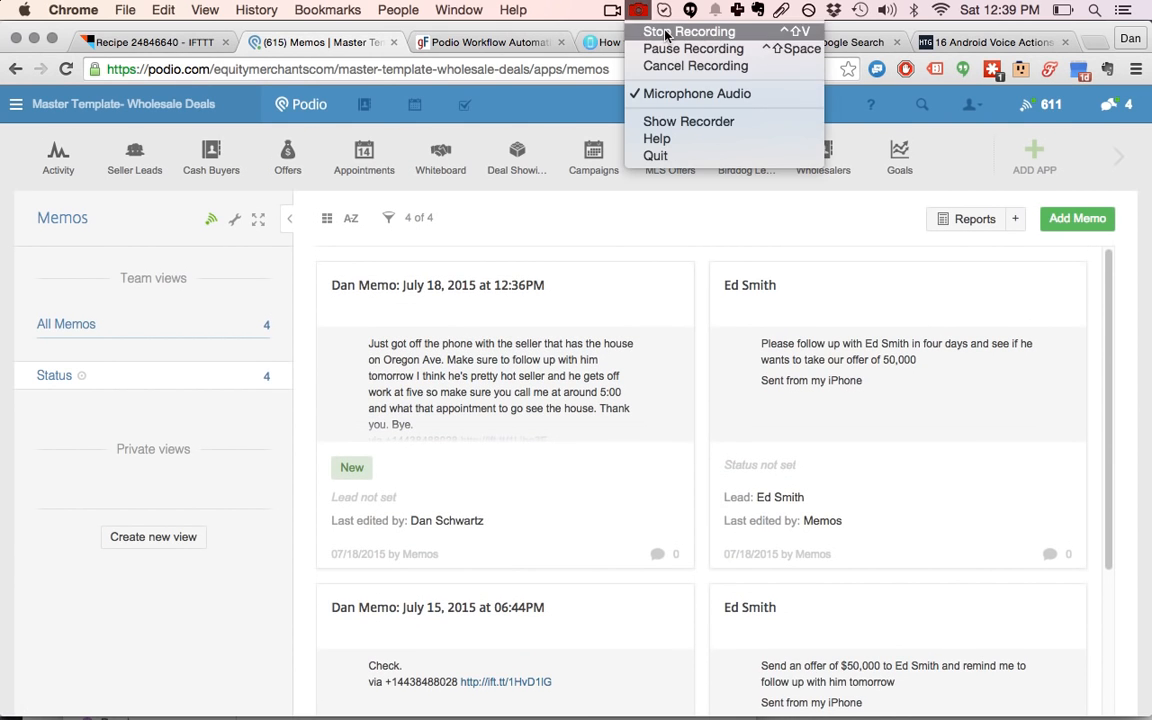